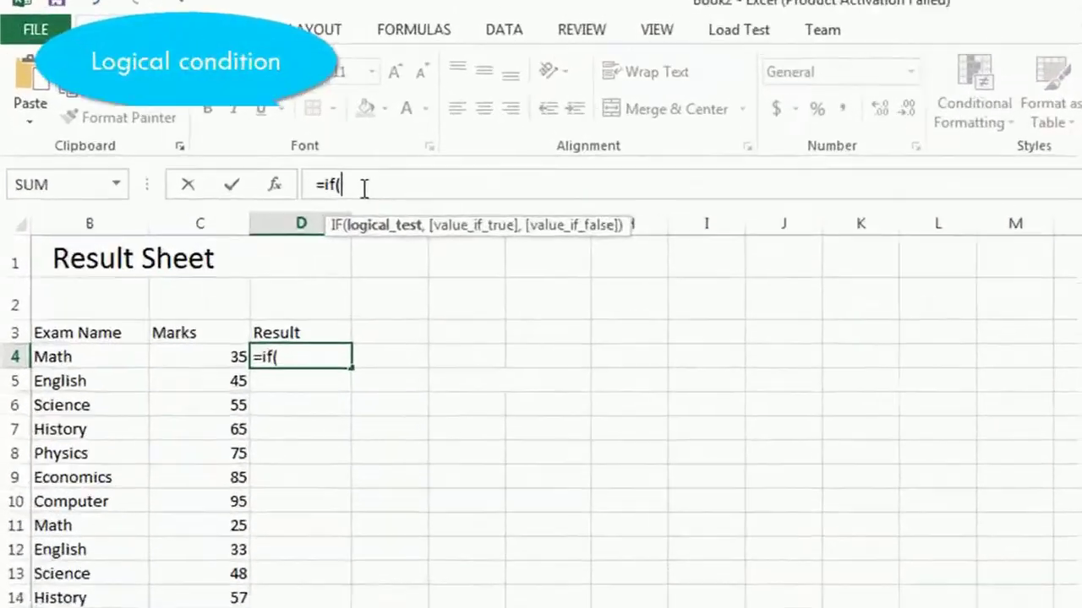
# Add the logical test c4>40 to the IF formula in cell D4.
pyautogui.write('c4')
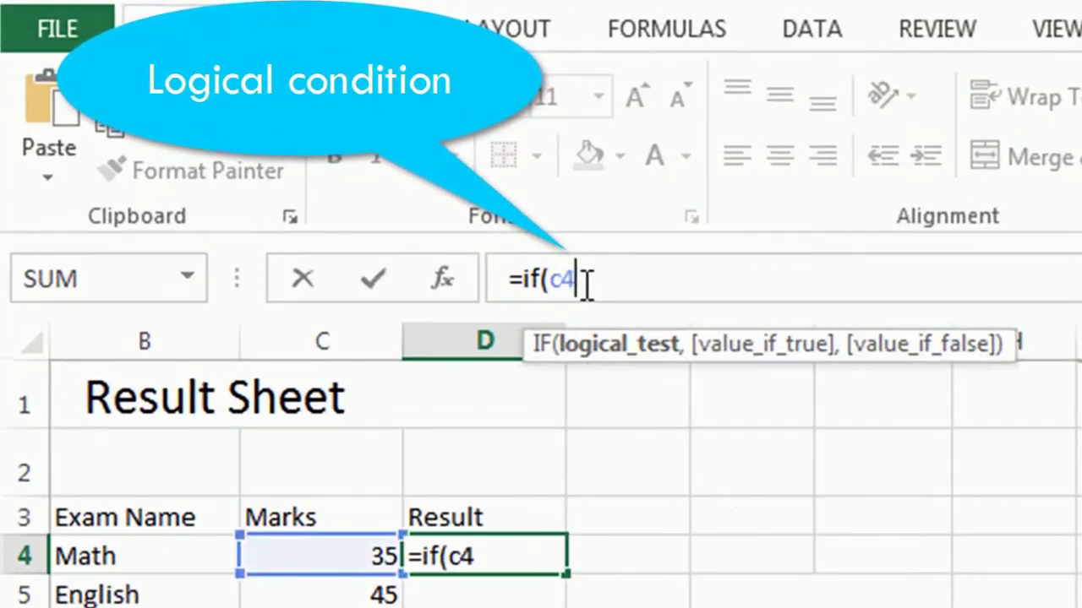
pyautogui.write('>40')
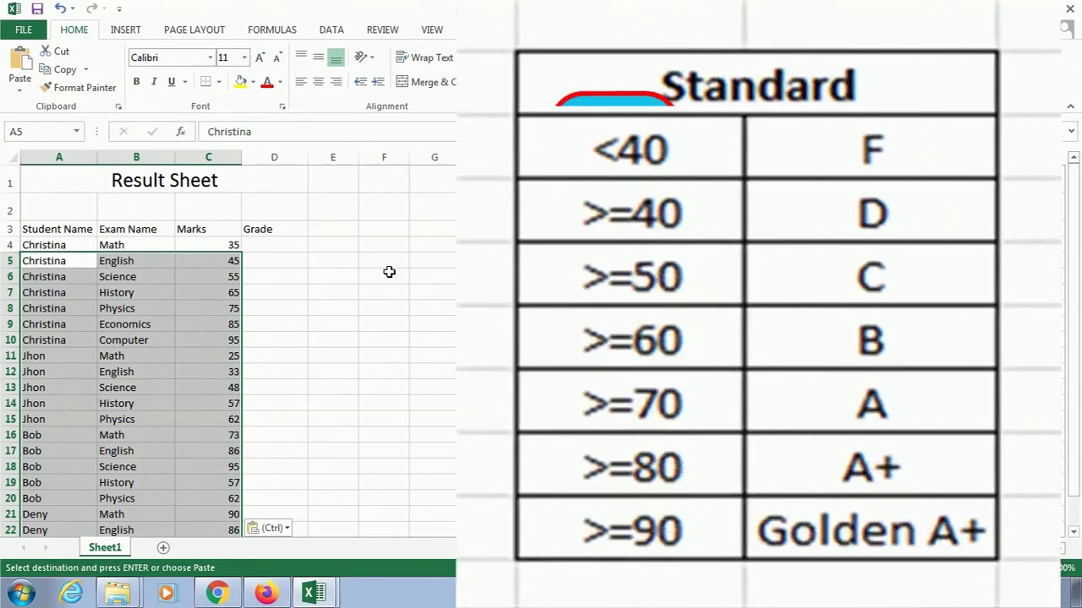
# Fill the grade formula from D4 down the Grade column through D25.
pyautogui.moveTo(308, 252); pyautogui.dragTo(317, 512)
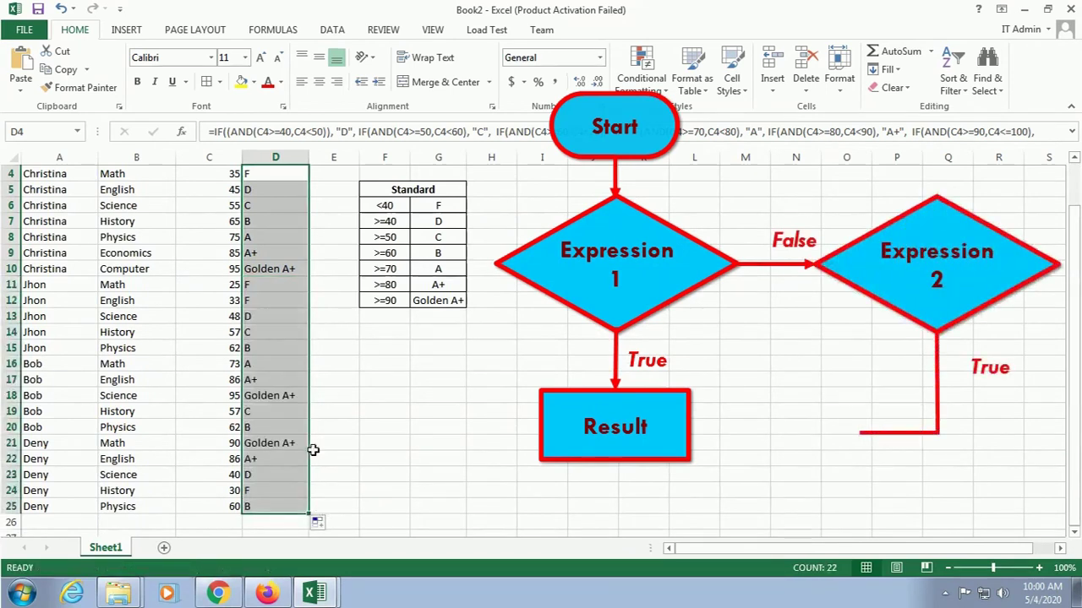
# Subscribe to the Swift Learn channel on YouTube and activate its notification bell.
pyautogui.click(251, 289)
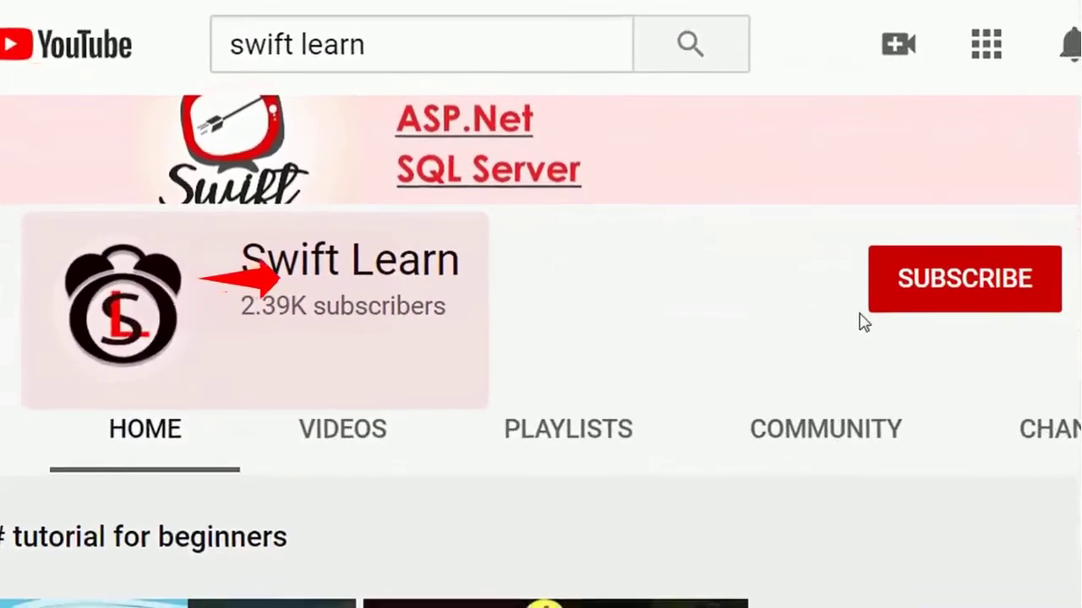
pyautogui.click(978, 290)
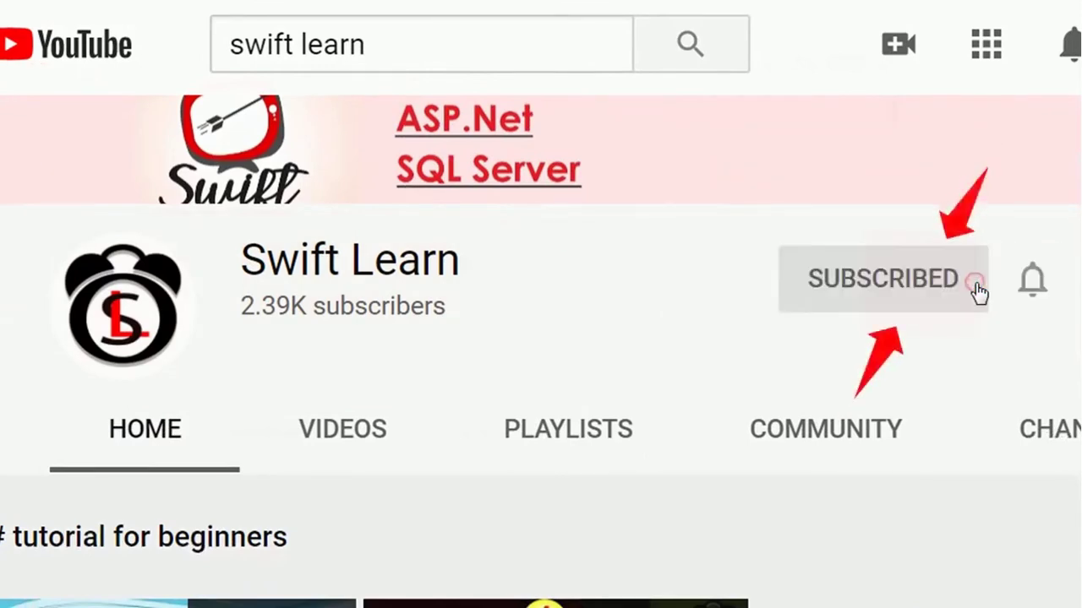
pyautogui.click(1036, 292)
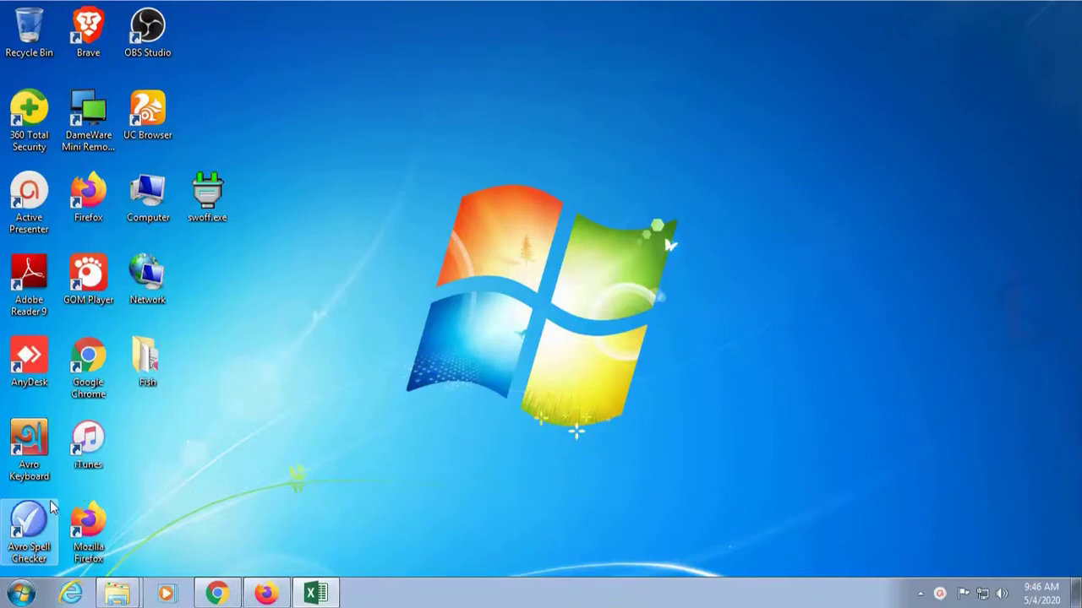
# Launch Excel 2013, create a blank workbook and maximize its window.
pyautogui.click(23, 599)
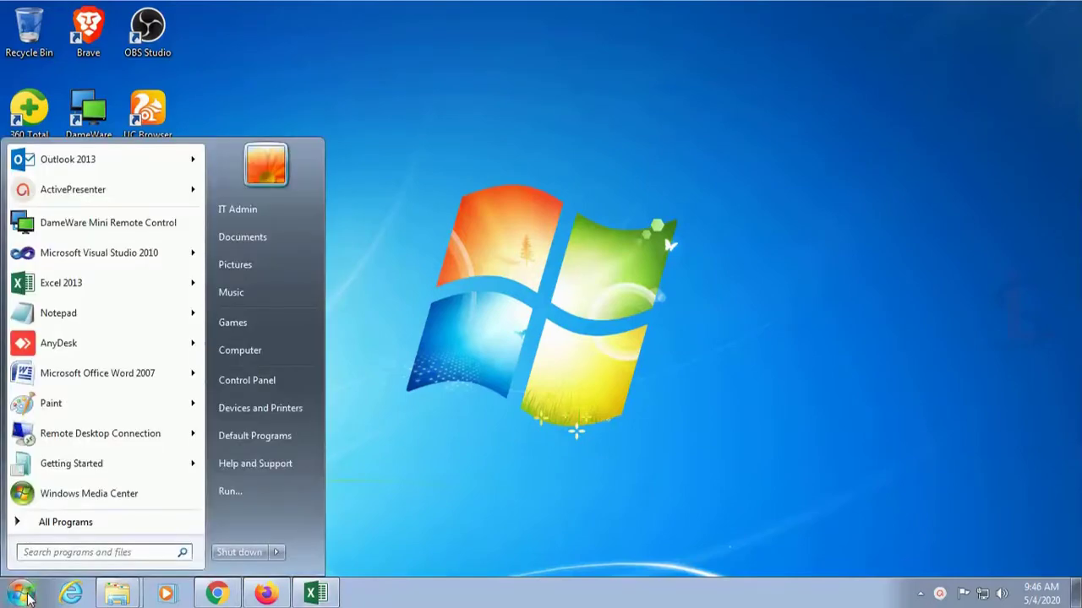
pyautogui.click(102, 284)
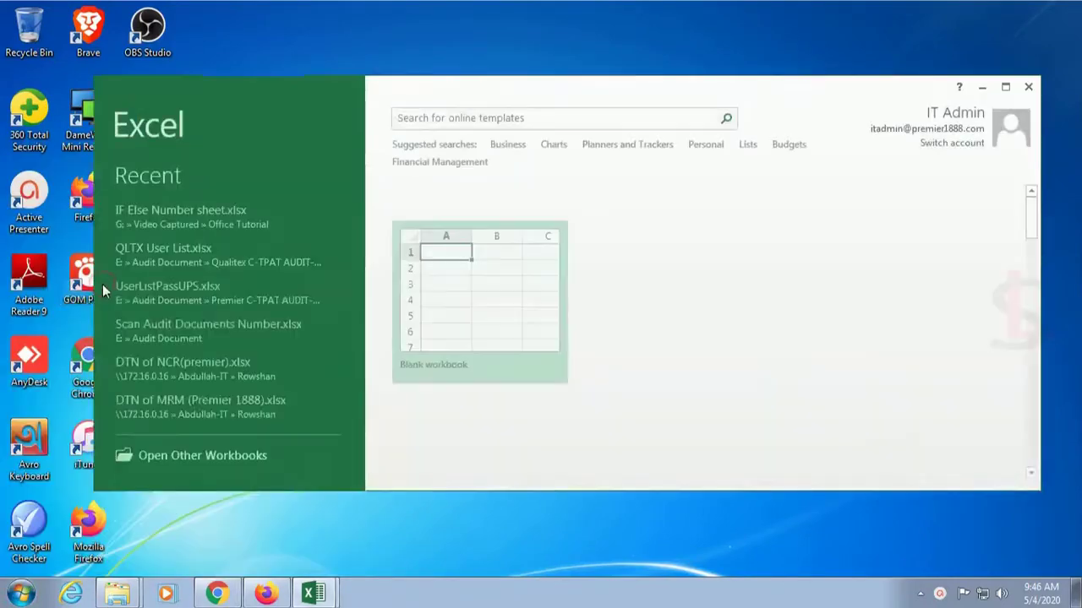
pyautogui.click(470, 347)
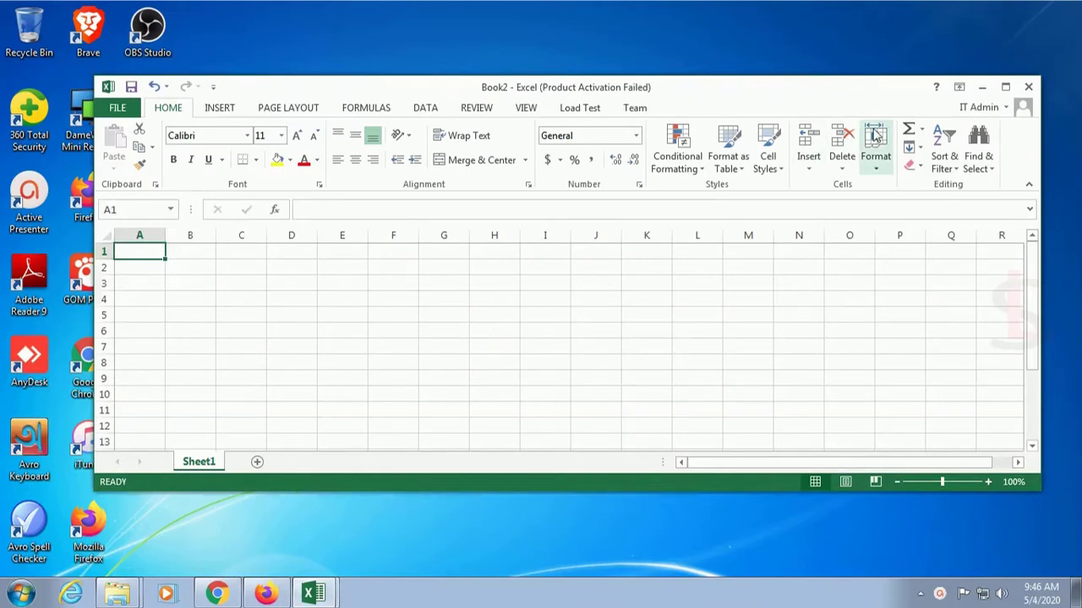
pyautogui.click(1005, 87)
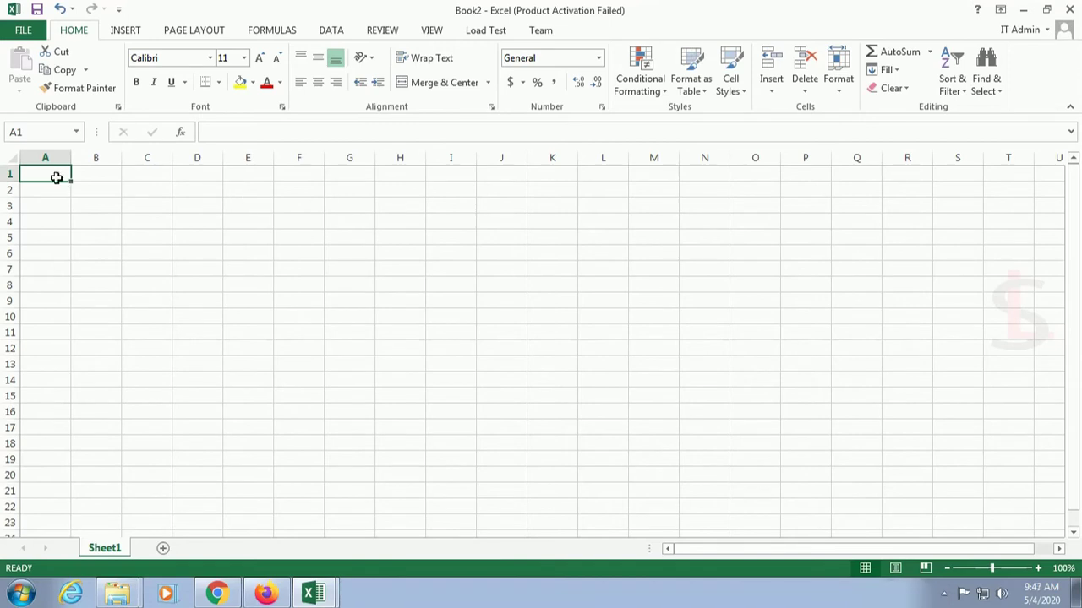
# Enter the title "Result Sheet" in A1 and merge and center it across A1:D1.
pyautogui.write('Result Sheet')
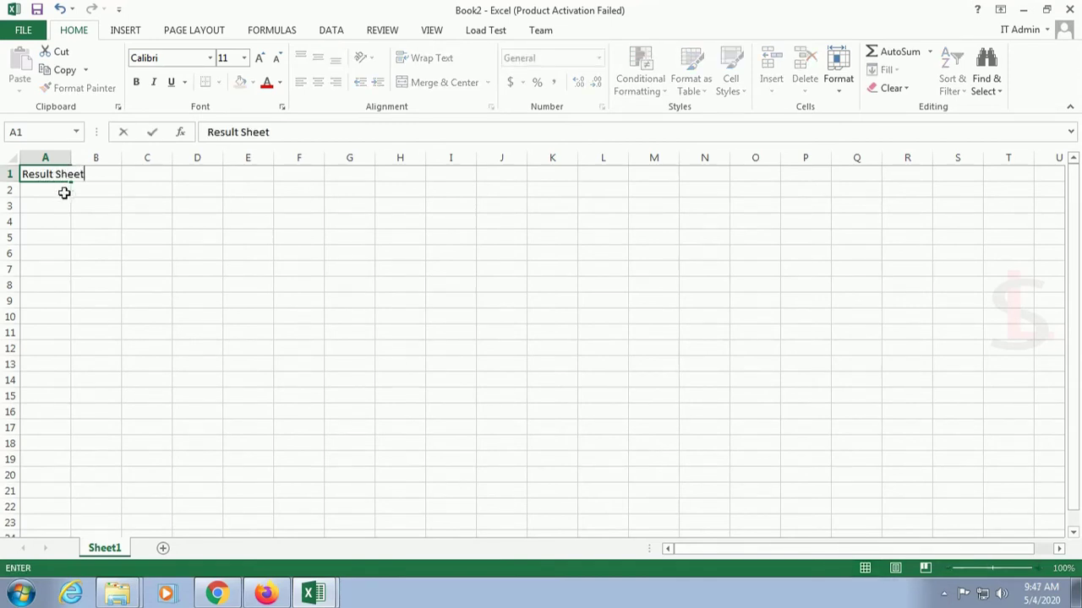
pyautogui.click(64, 193)
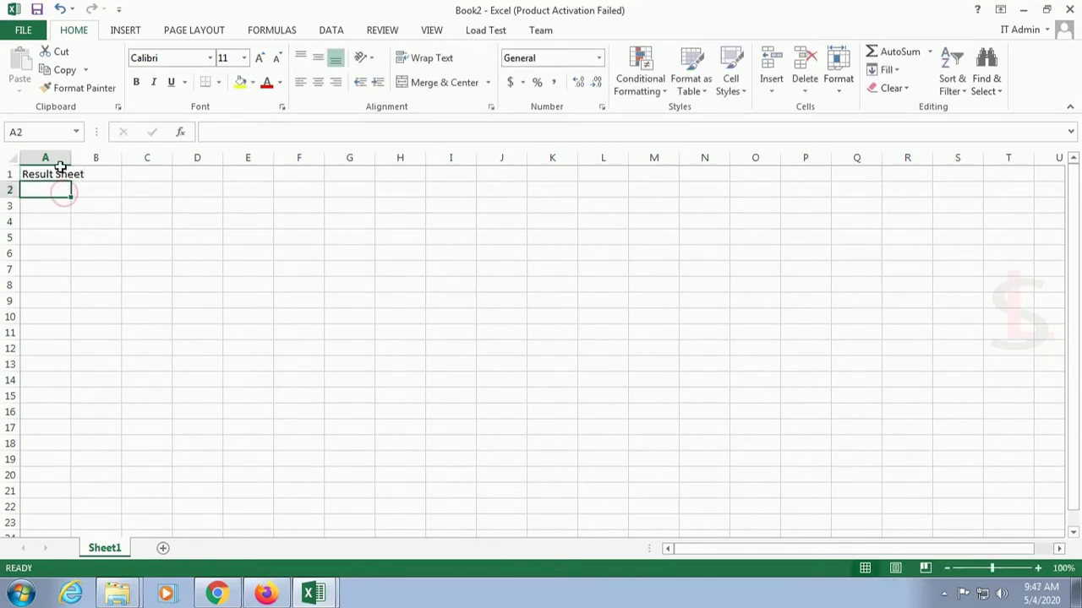
pyautogui.moveTo(53, 175); pyautogui.dragTo(187, 173)
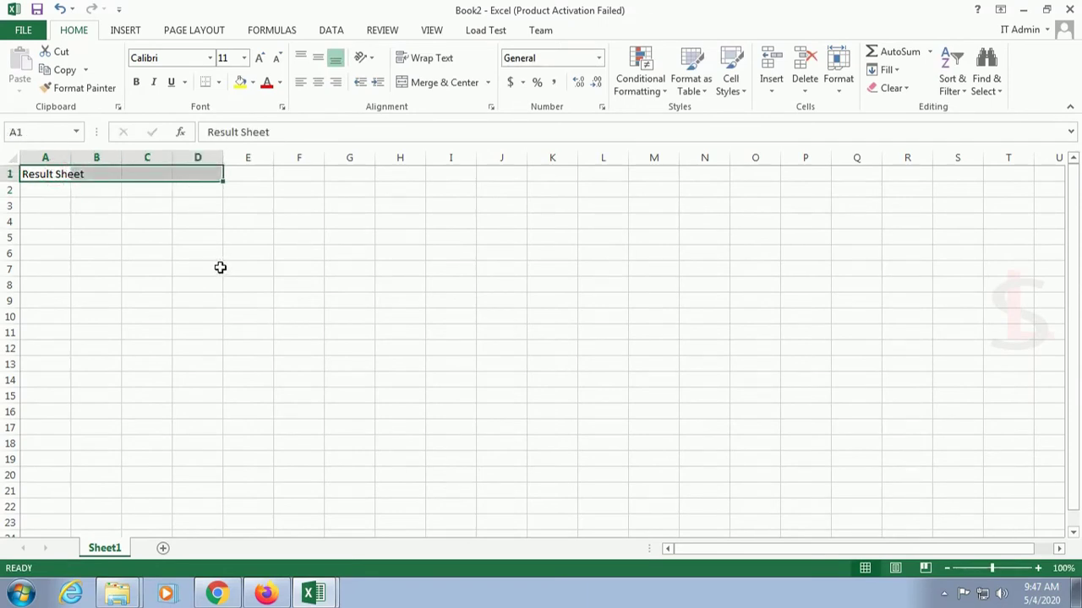
pyautogui.click(436, 83)
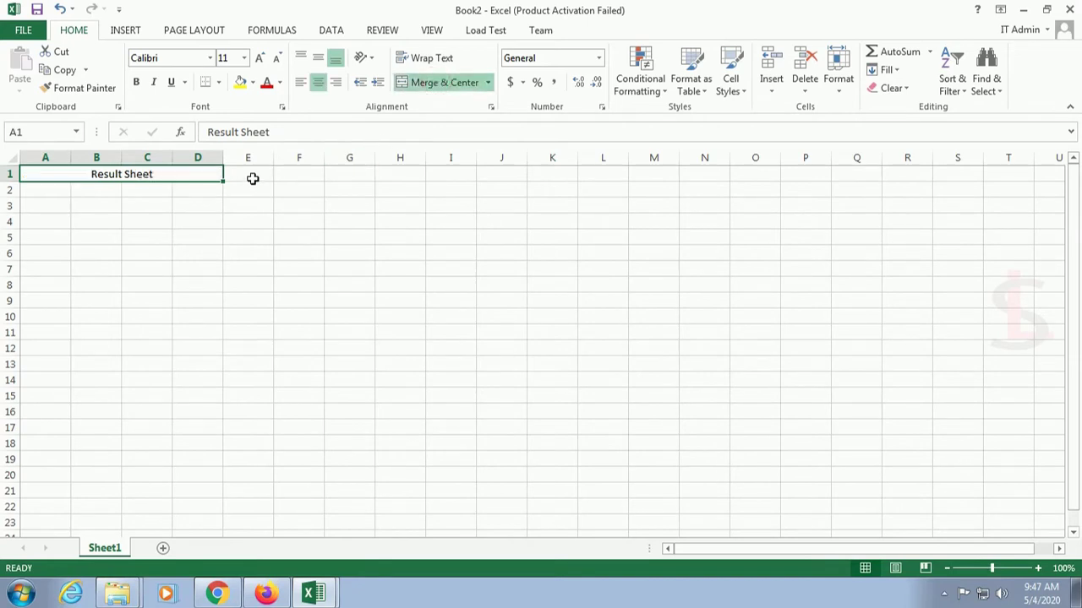
# Increase the font size of the merged Result Sheet title to 20.
pyautogui.click(261, 59)
pyautogui.click(261, 59)
pyautogui.click(261, 59)
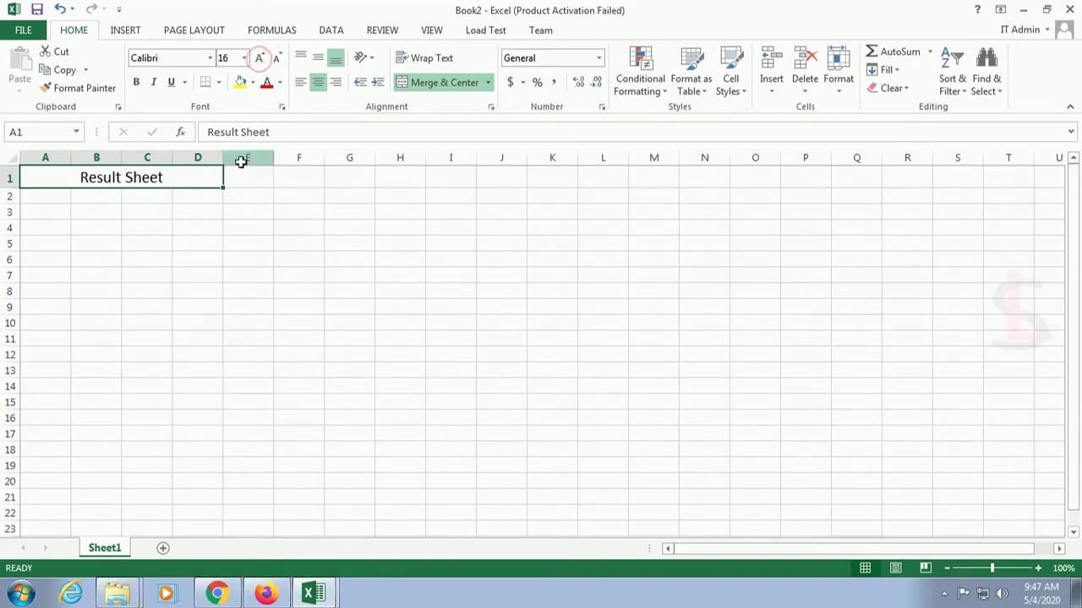
pyautogui.click(261, 59)
pyautogui.click(261, 59)
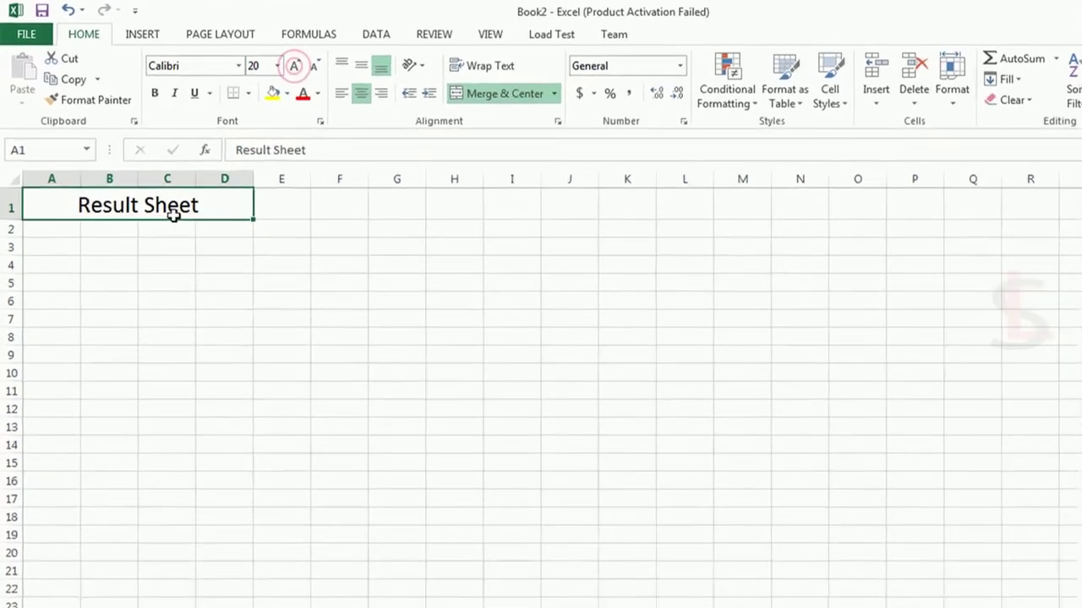
# Enter the headers Student Name, Exam Name, Marks and Grade in A2:D2 and fit column A's width to its content.
pyautogui.click(60, 201)
pyautogui.write('Student')
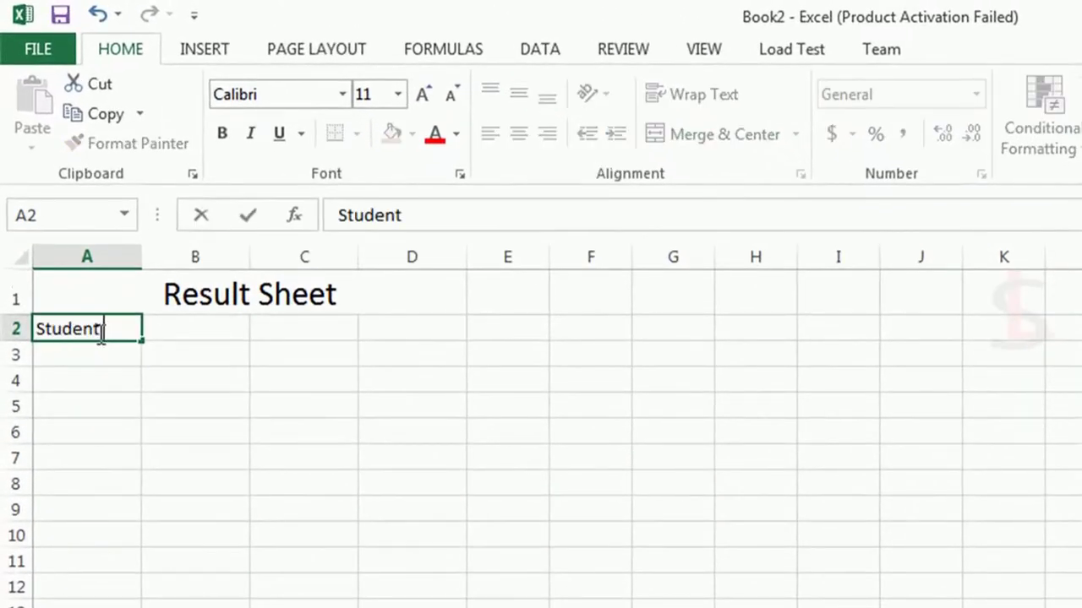
pyautogui.write(' Name')
pyautogui.press('Tab')
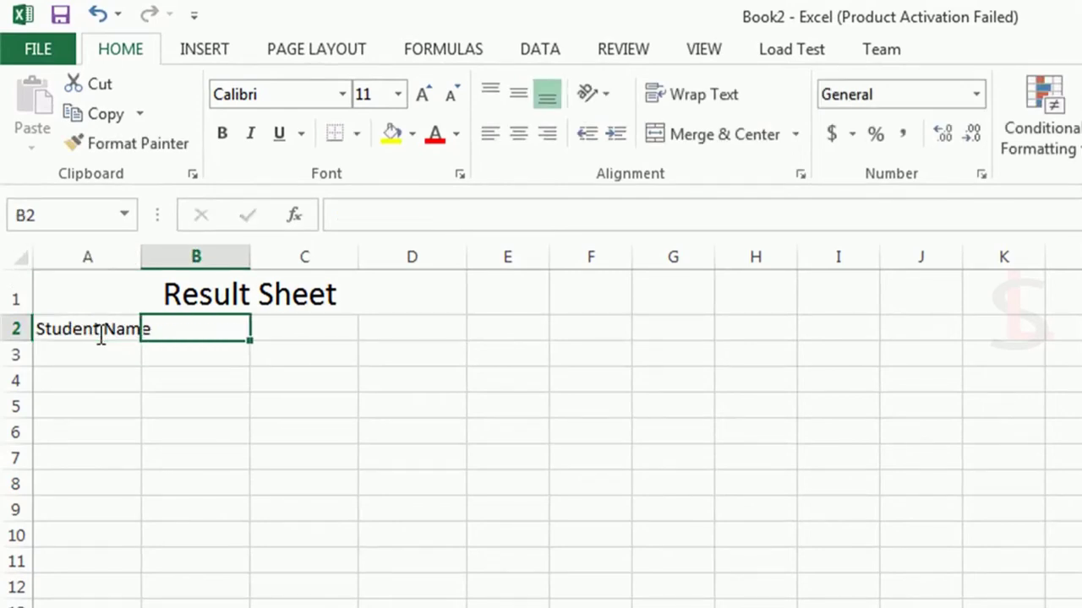
pyautogui.write('Exam Name')
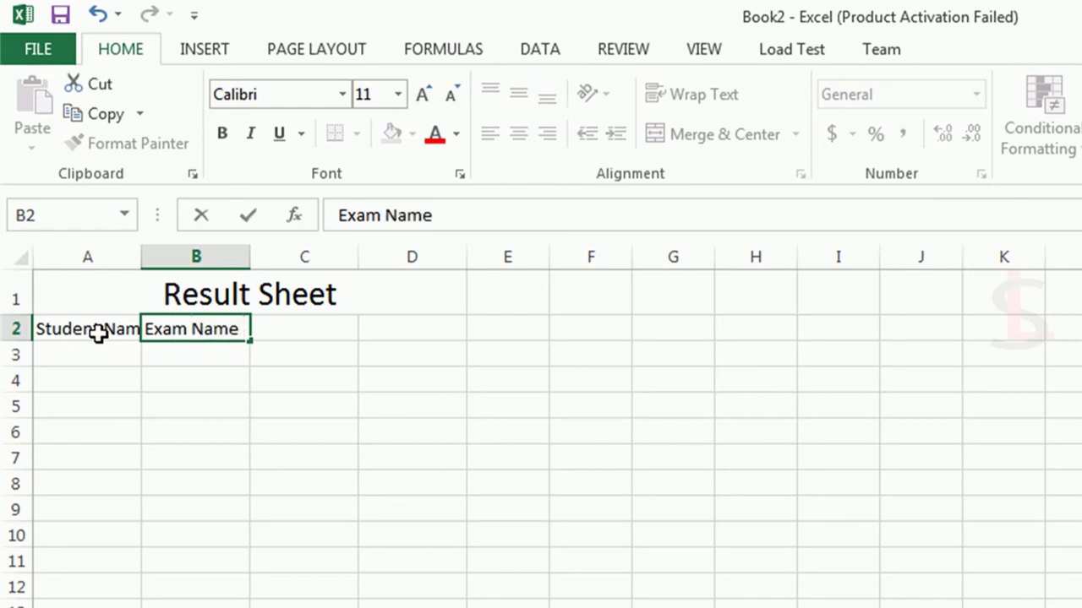
pyautogui.press('Tab')
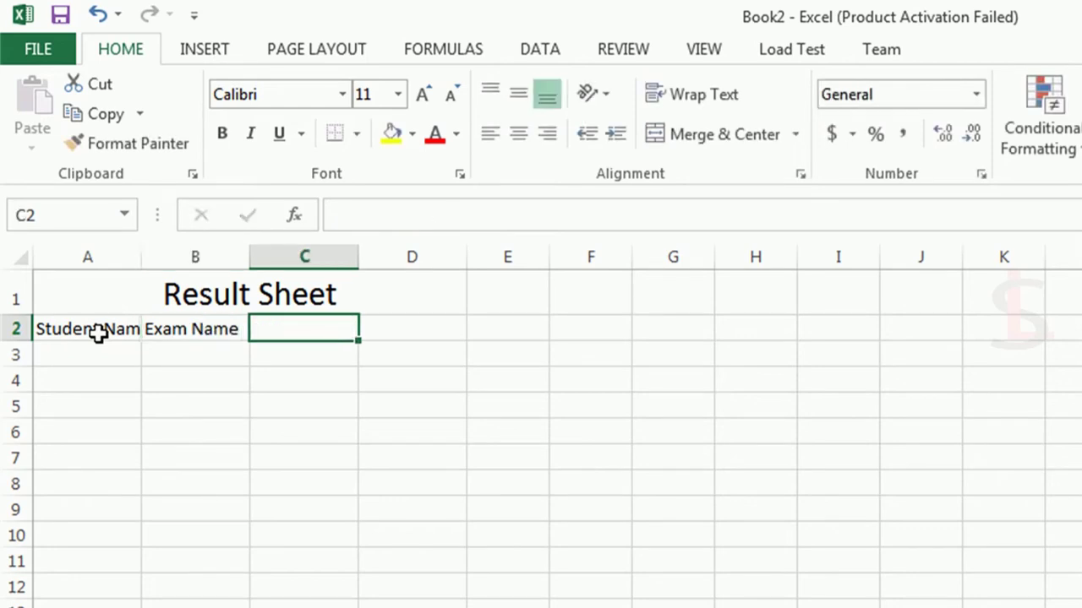
pyautogui.write('Mar')
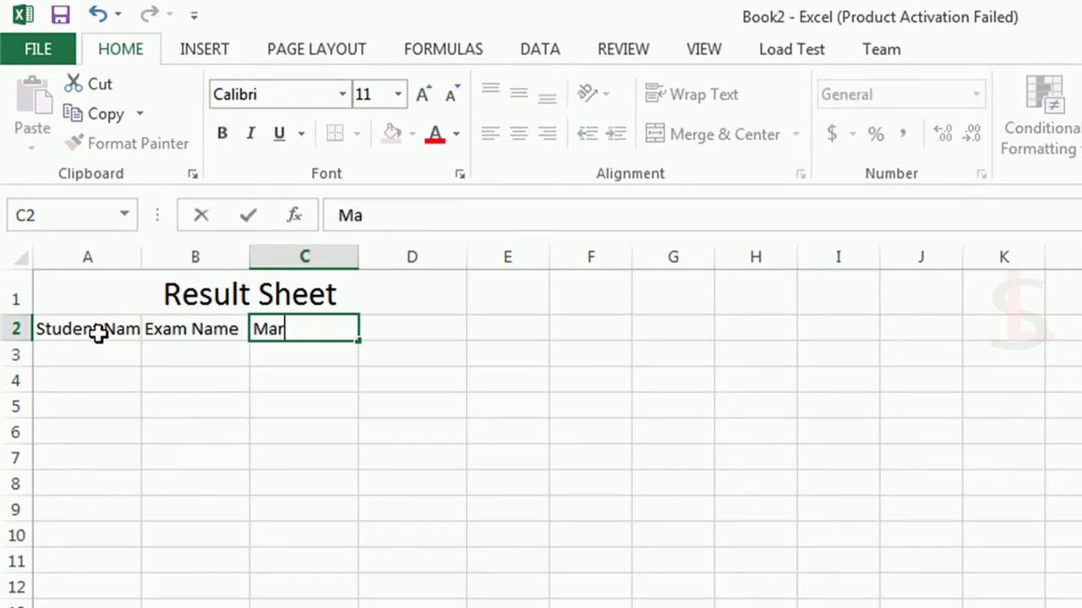
pyautogui.write('ks')
pyautogui.press('Tab')
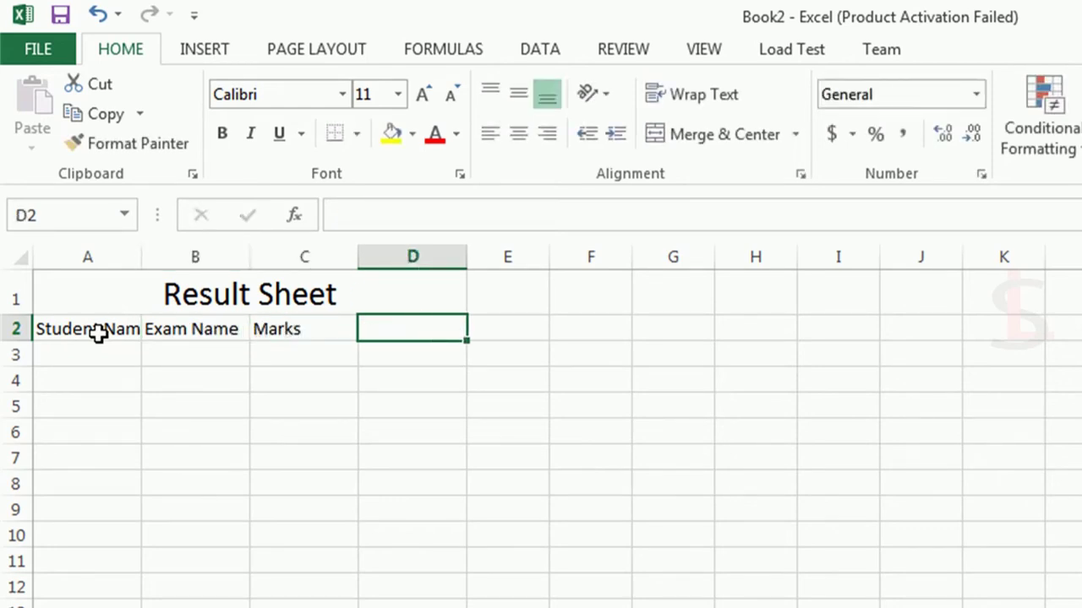
pyautogui.write('Grad')
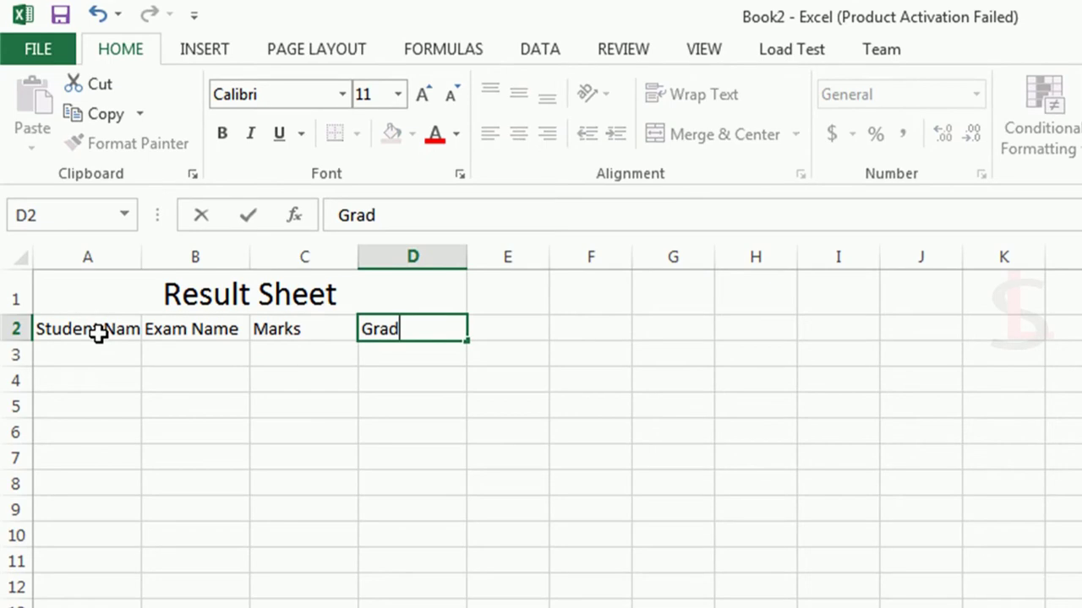
pyautogui.write('e')
pyautogui.doubleClick(141, 256)
# Insert a blank row between the Result Sheet title and the header row.
pyautogui.rightClick(19, 328)
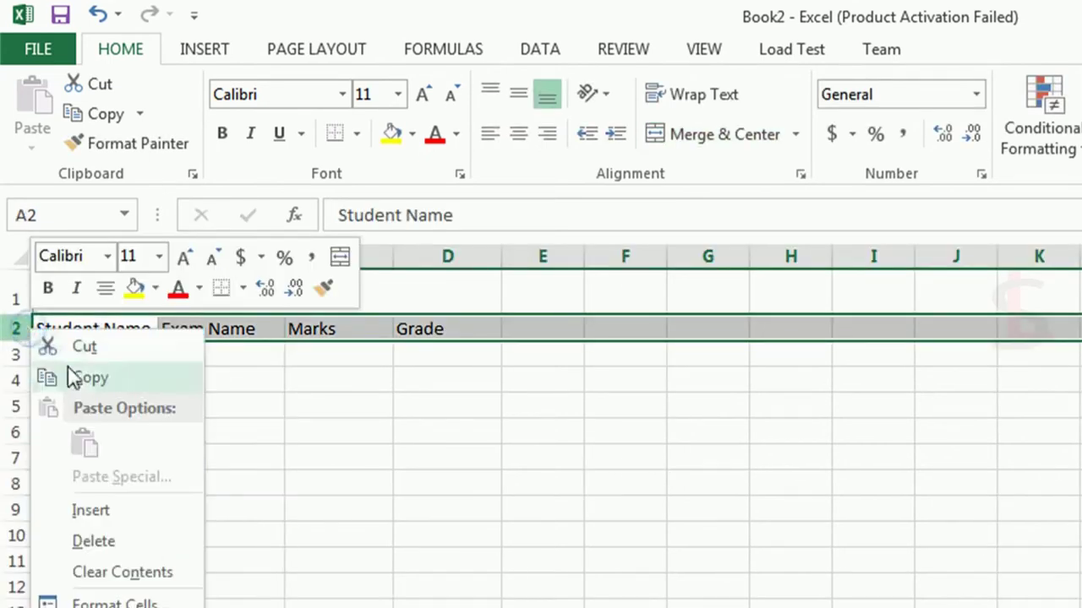
pyautogui.click(97, 511)
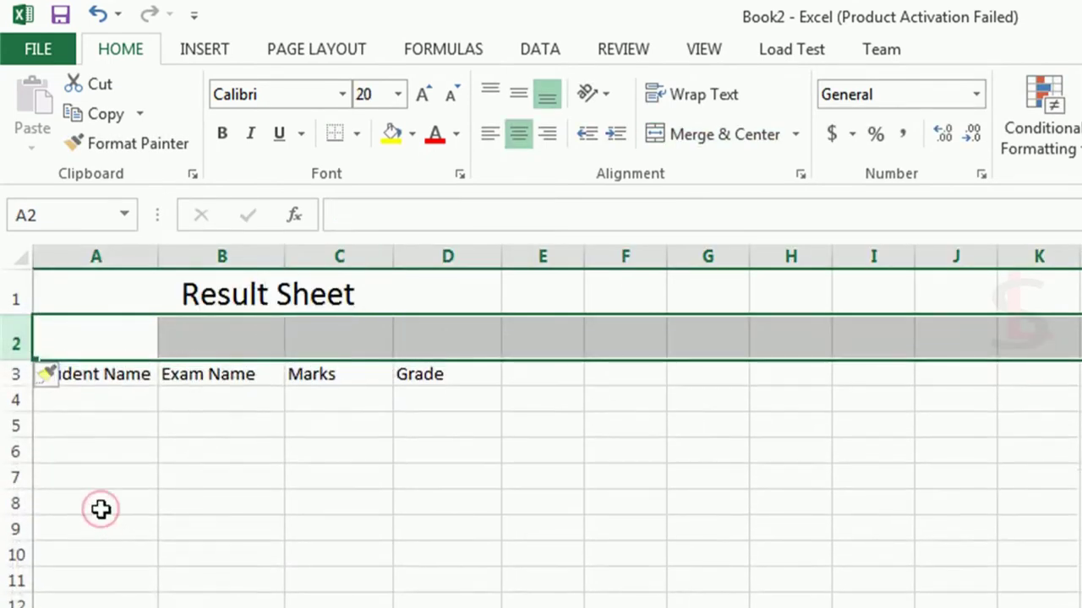
pyautogui.click(115, 418)
pyautogui.click(160, 375)
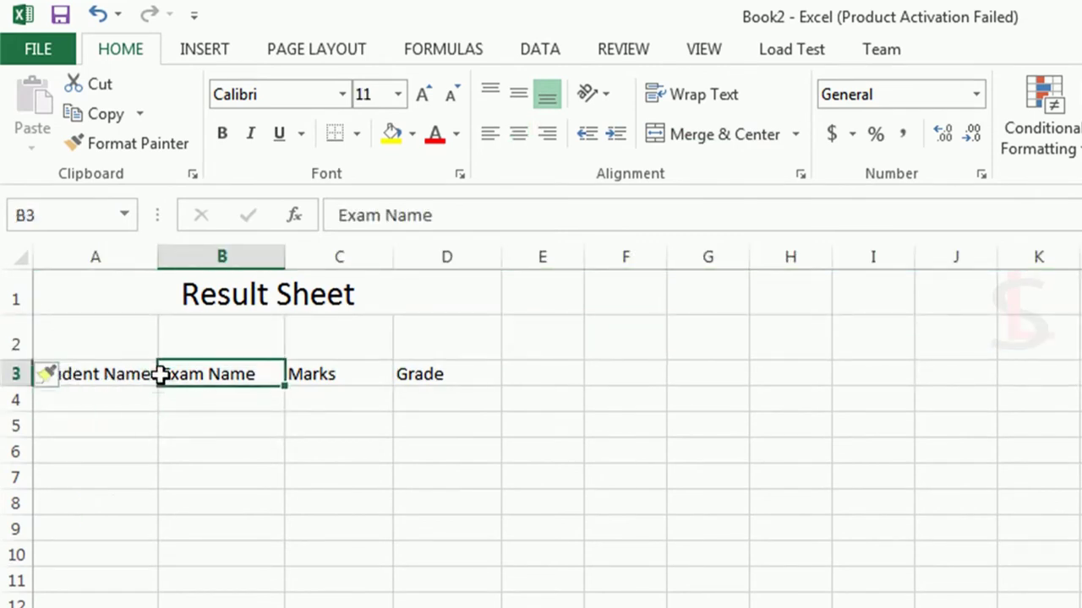
pyautogui.click(101, 375)
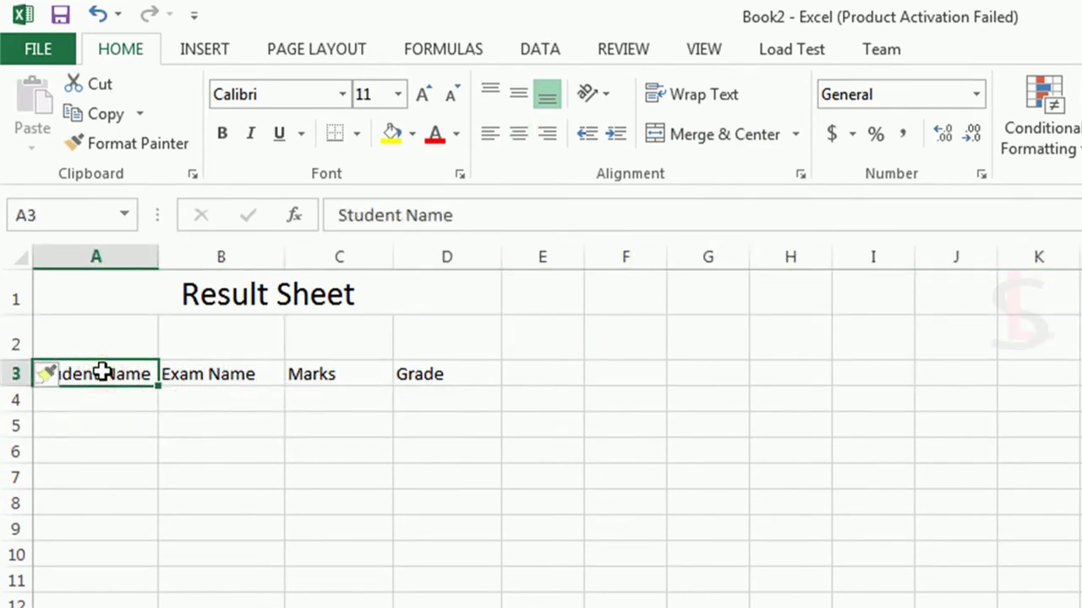
# Fill in the first record in row 4 with the student's name, exam Math and marks 35.
pyautogui.click(111, 408)
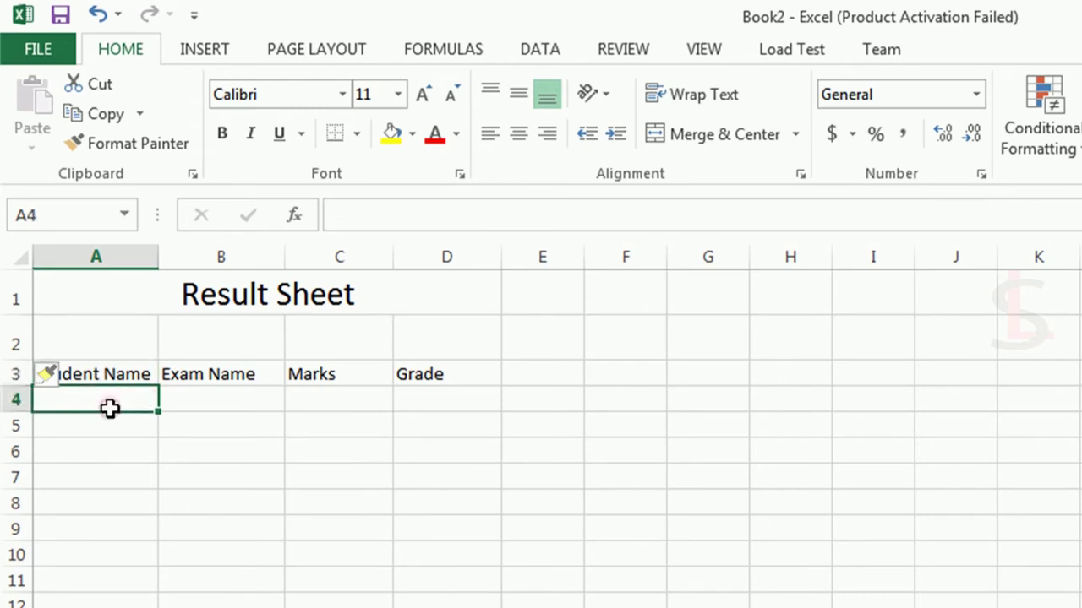
pyautogui.write('Chr')
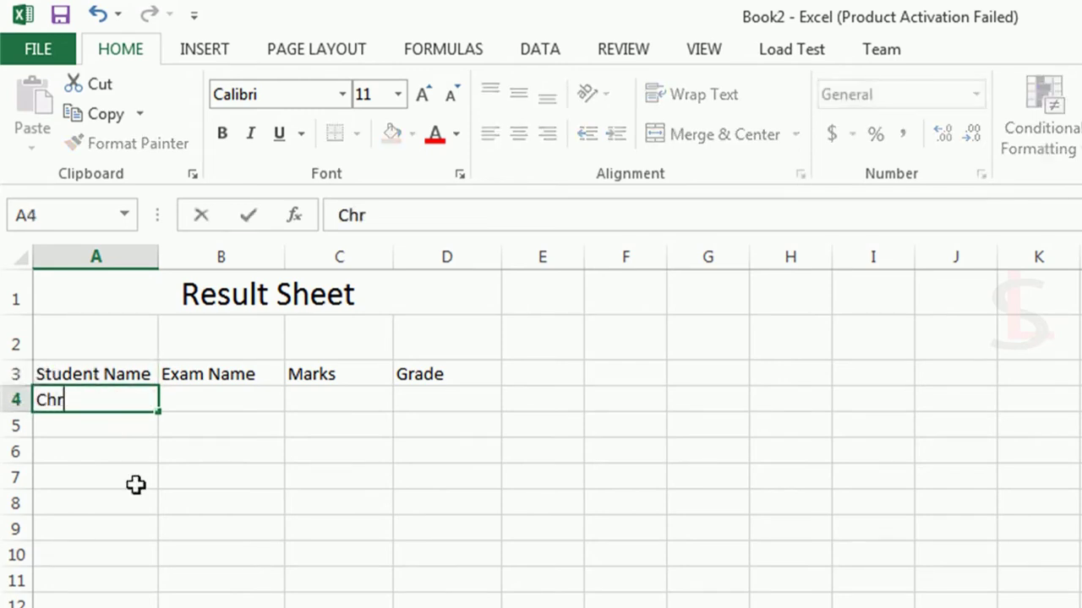
pyautogui.write('istina')
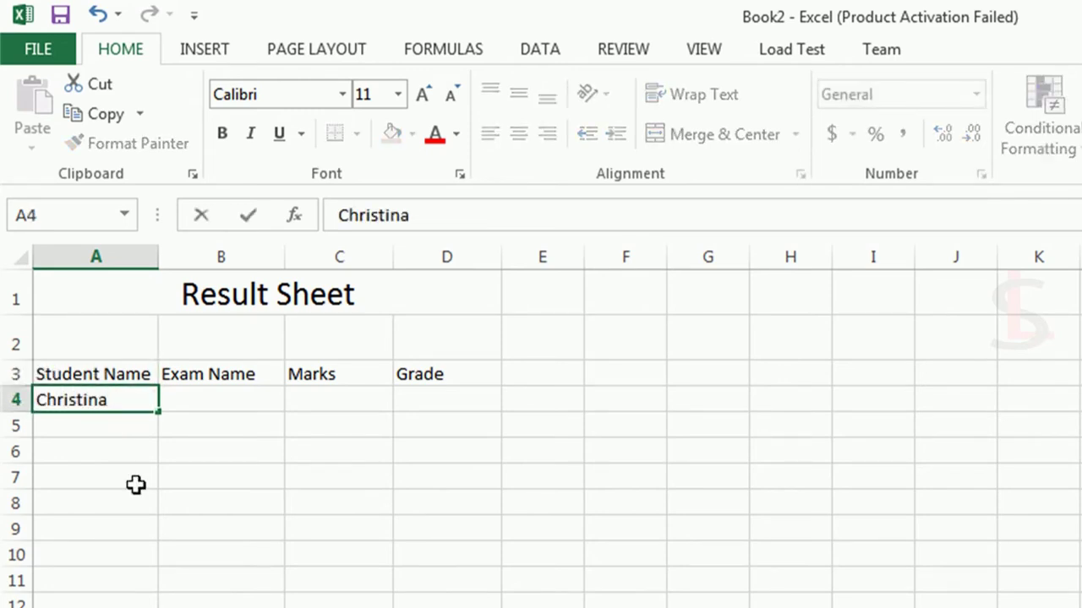
pyautogui.press('Tab')
pyautogui.write('Math')
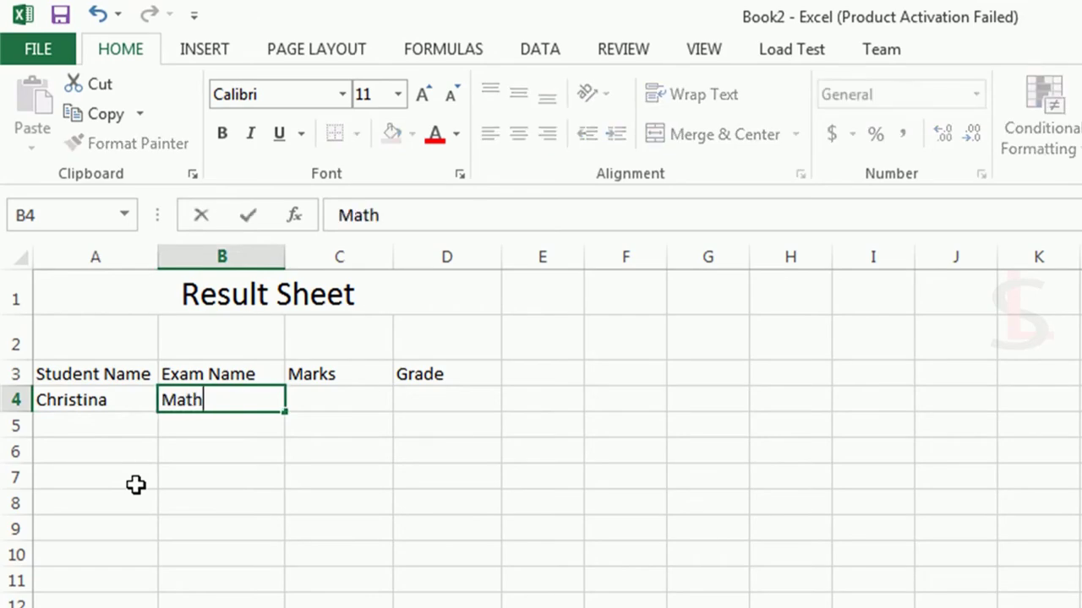
pyautogui.press('Tab')
pyautogui.write('35')
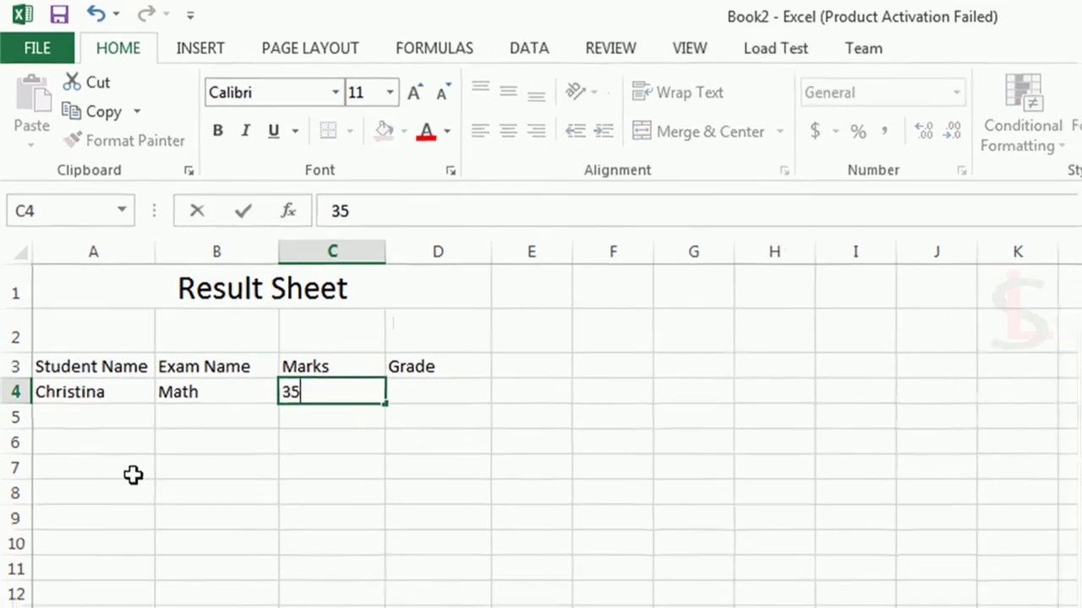
pyautogui.press('Return')
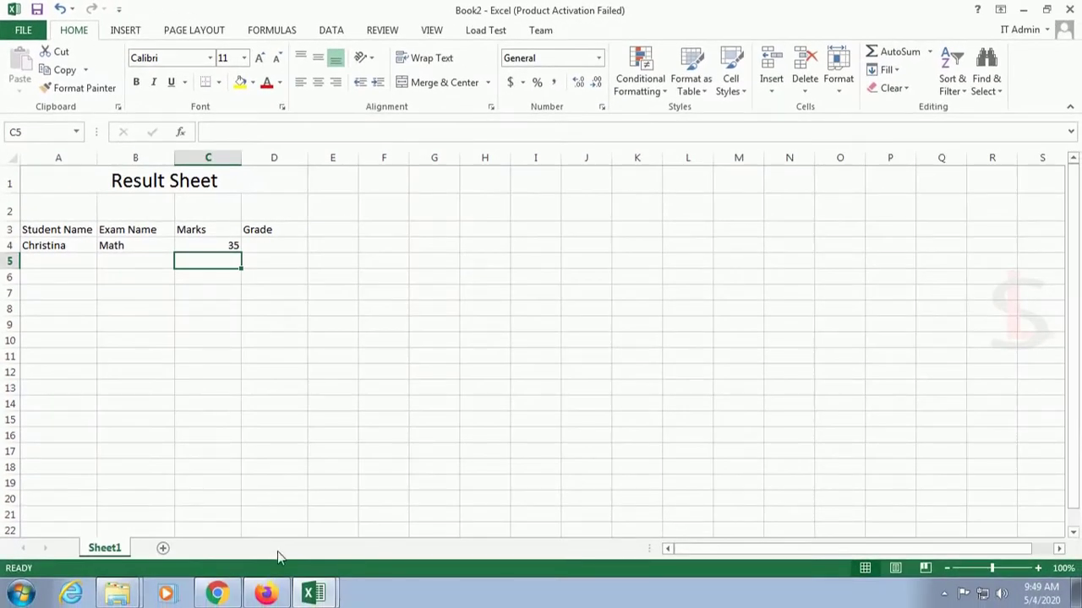
# Paste the copied student names, exam names and marks into the table starting at A5.
pyautogui.hotkey('ctrl', 'c')
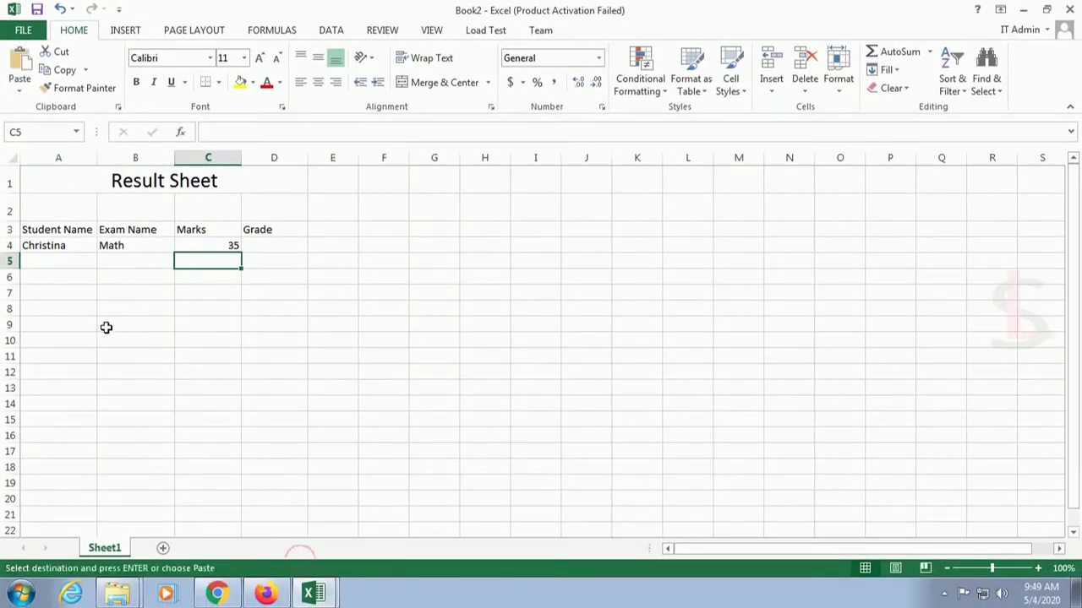
pyautogui.click(51, 256)
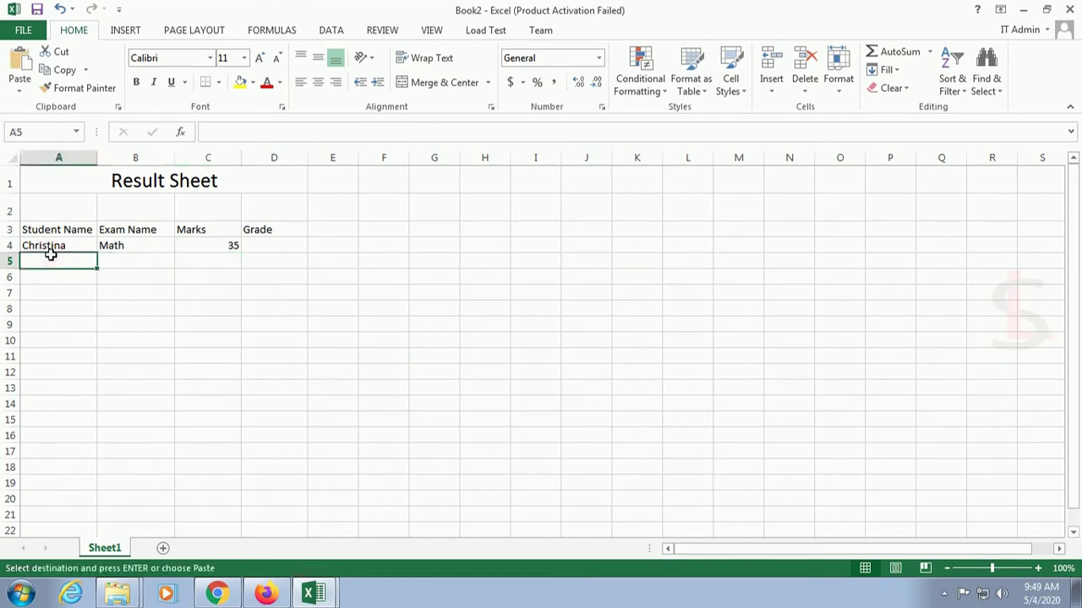
pyautogui.hotkey('ctrl', 'v')
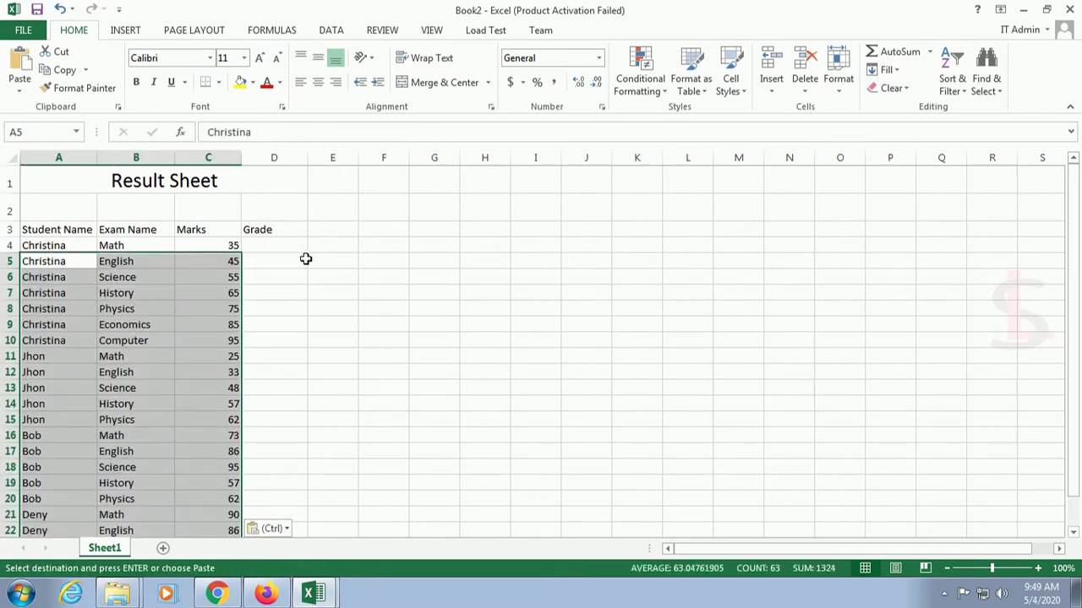
# Start an IF formula in D4, the first Result cell, with the logical test C4>40.
pyautogui.click(198, 248)
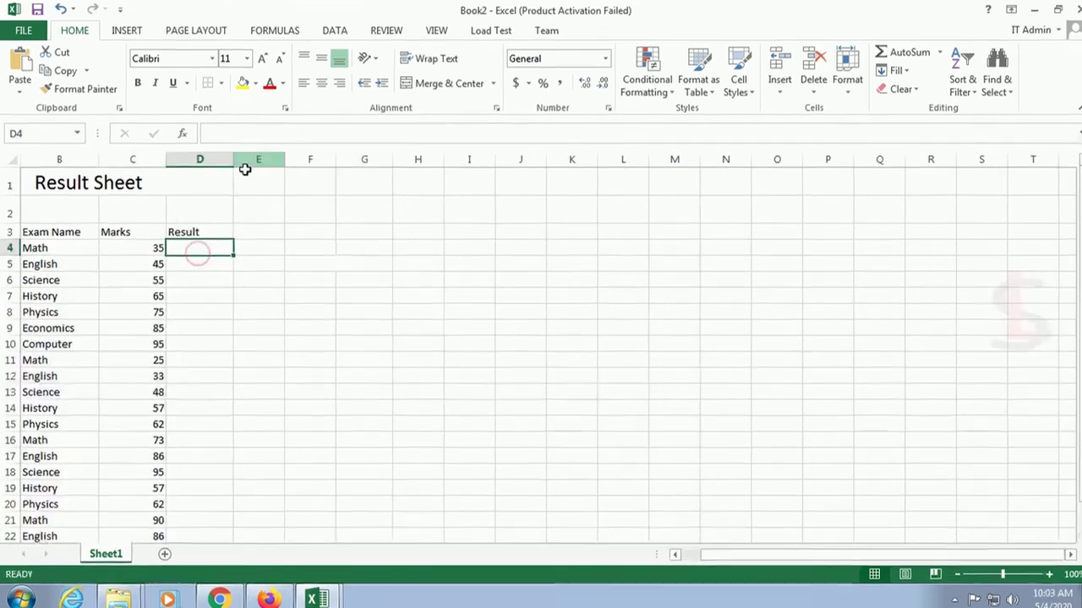
pyautogui.click(241, 135)
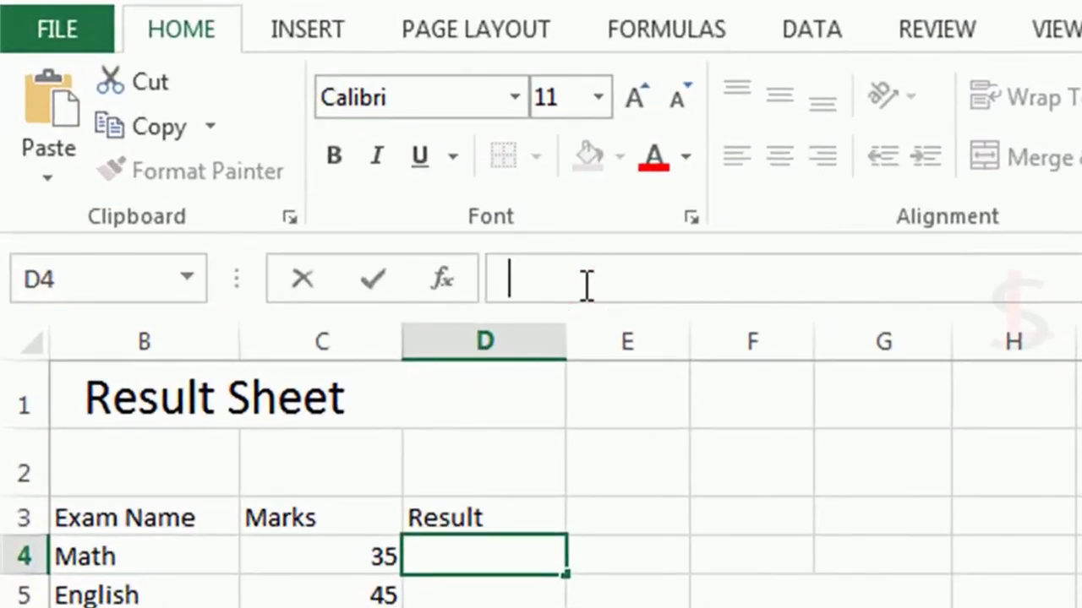
pyautogui.write('I')
pyautogui.press('BackSpace')
pyautogui.write('=')
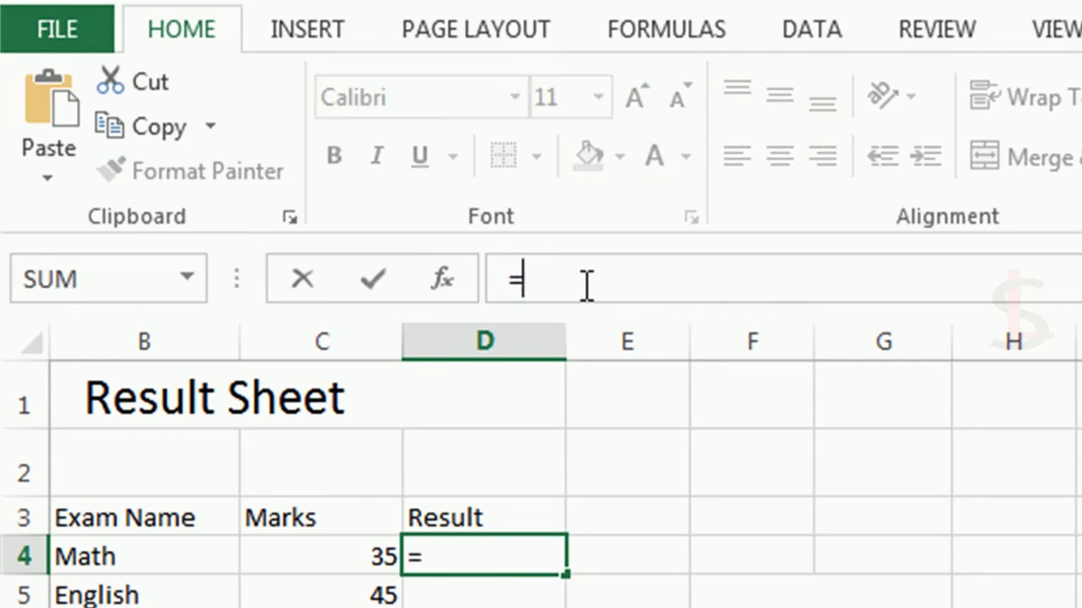
pyautogui.write('if(')
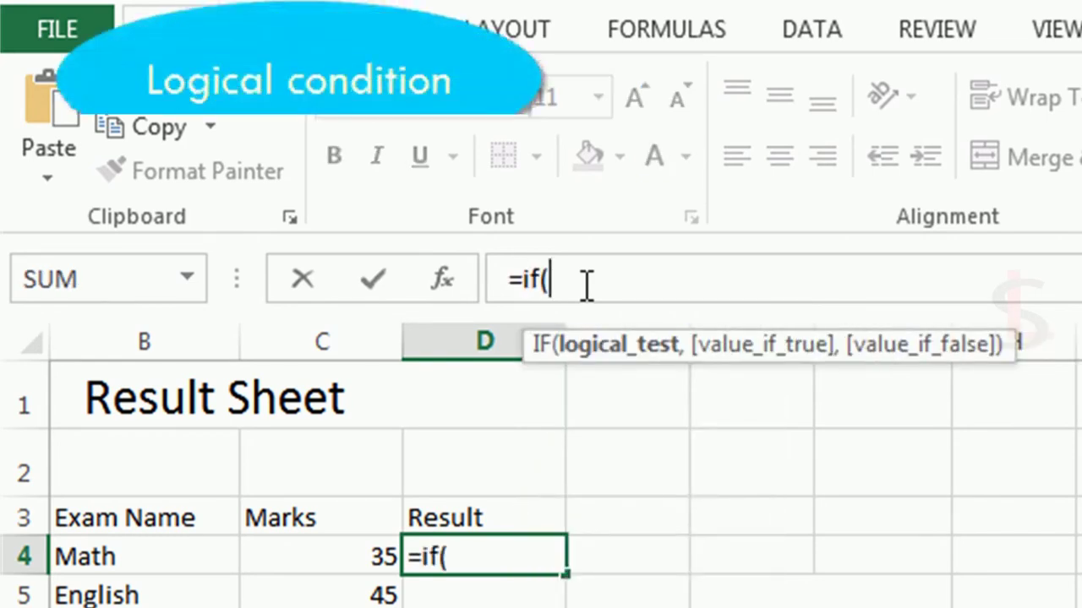
pyautogui.write('c4')
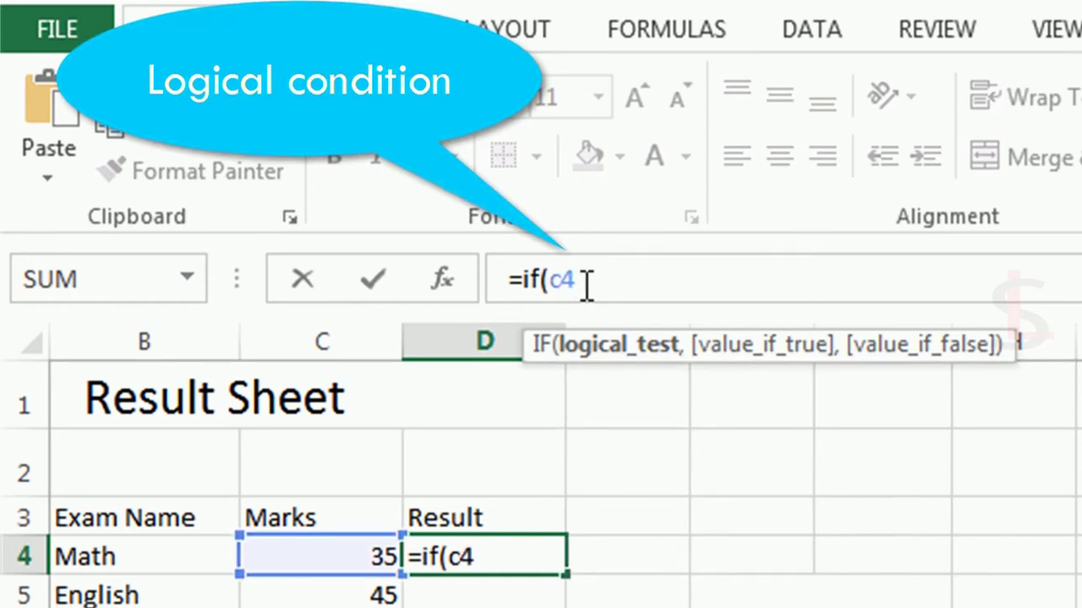
pyautogui.write('>40')
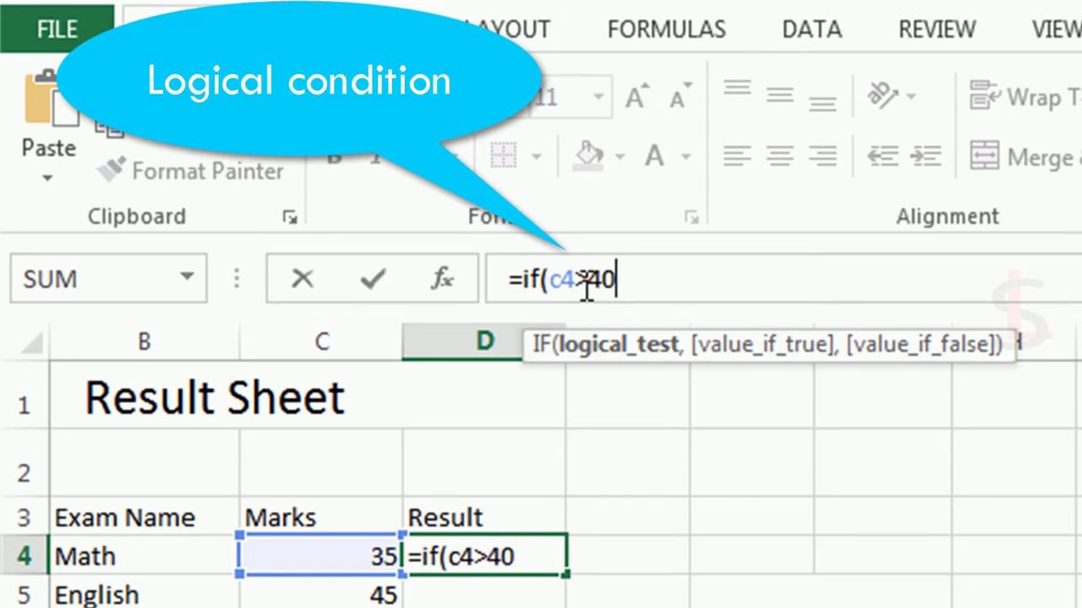
# Complete the D4 formula so it returns "Pass" if true and "Failed" if false.
pyautogui.write(',')
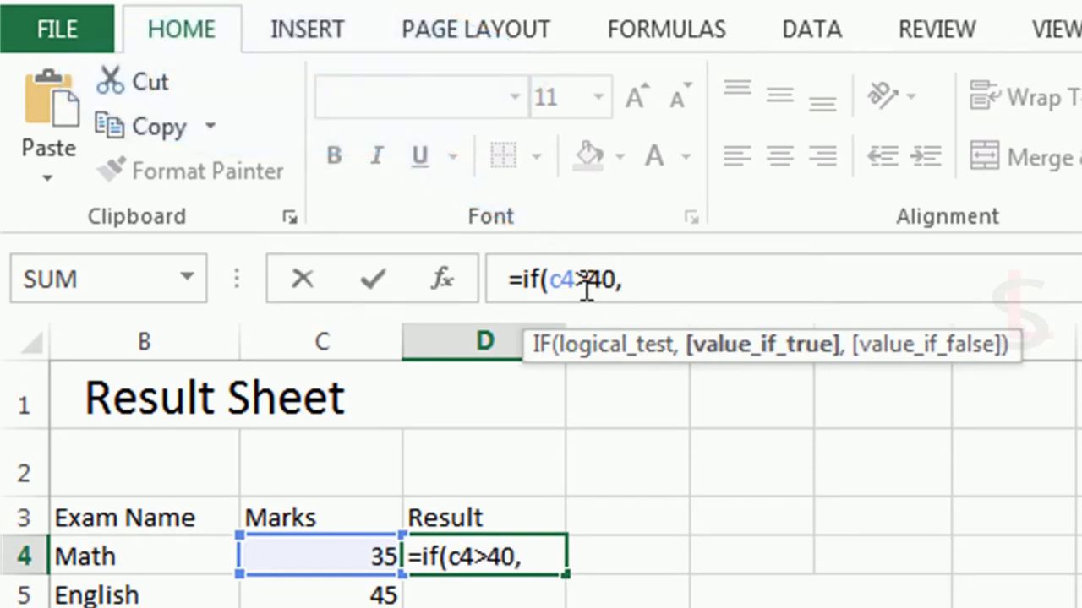
pyautogui.write(' "')
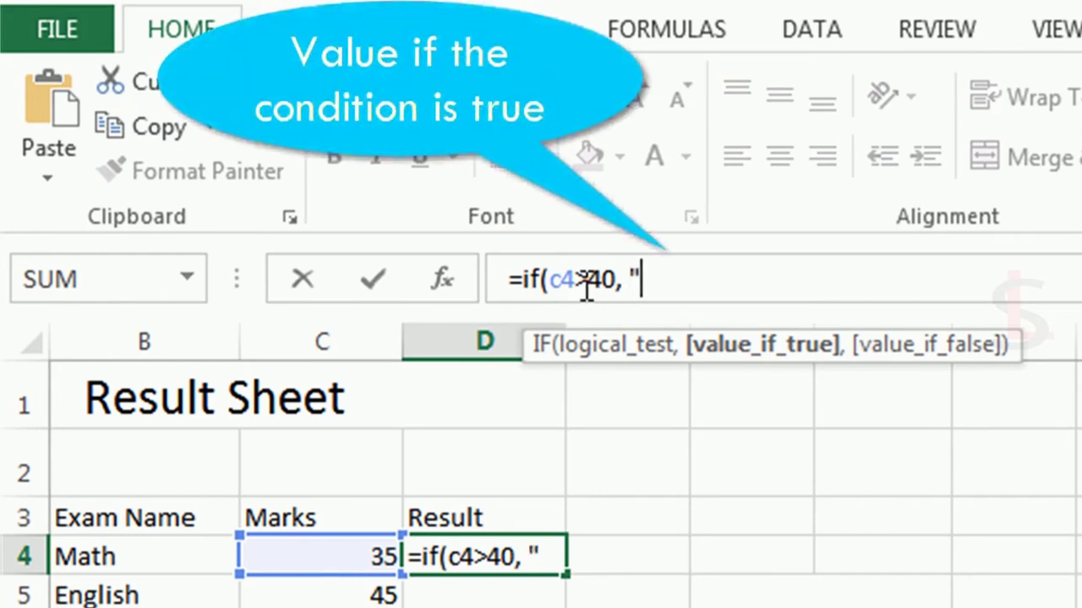
pyautogui.write('Pa')
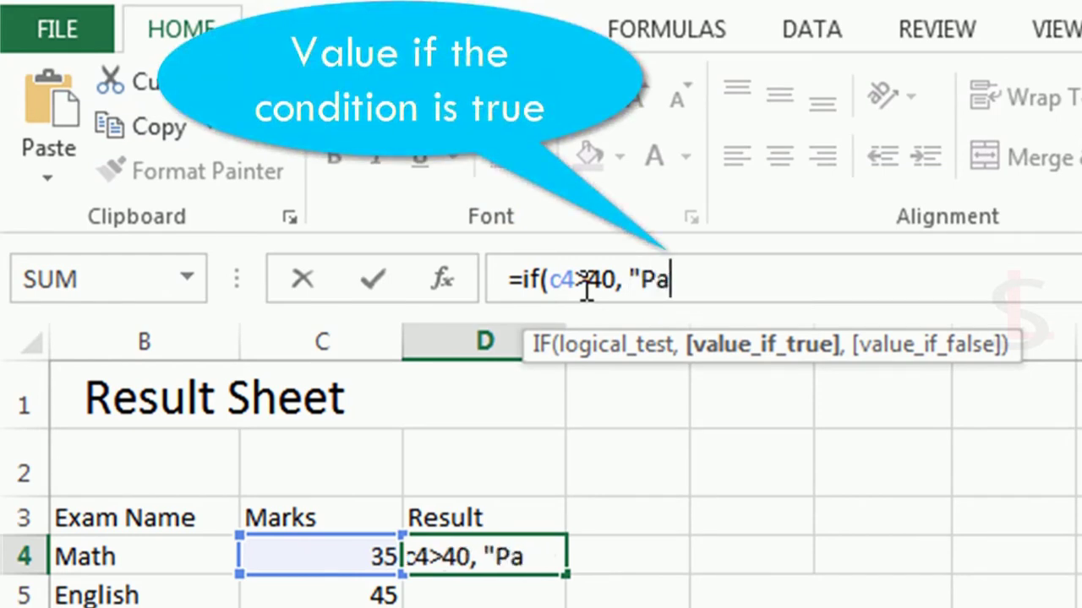
pyautogui.write('ss"')
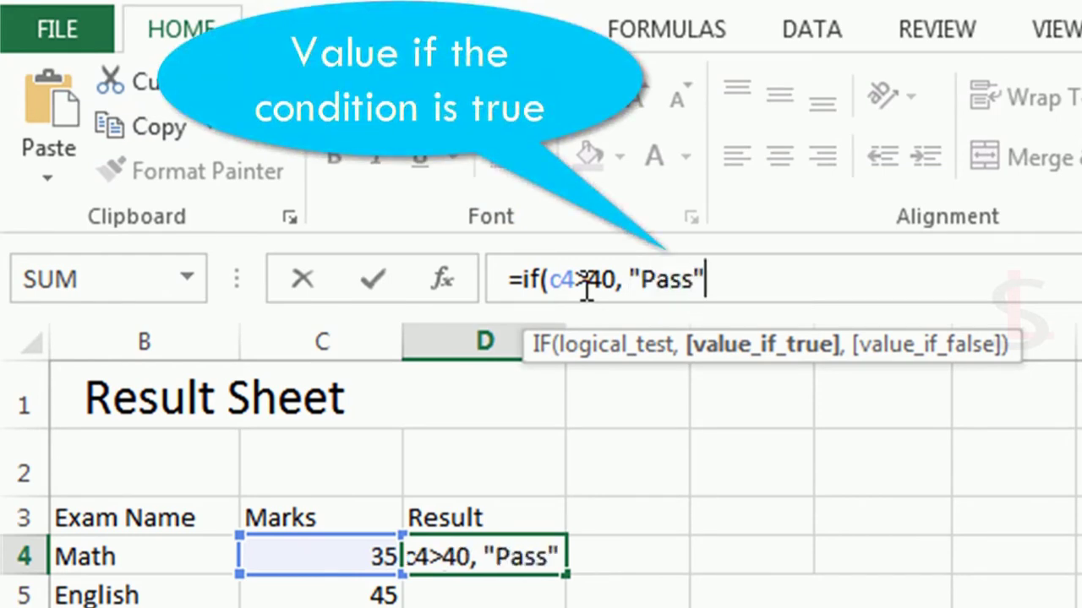
pyautogui.write(', "')
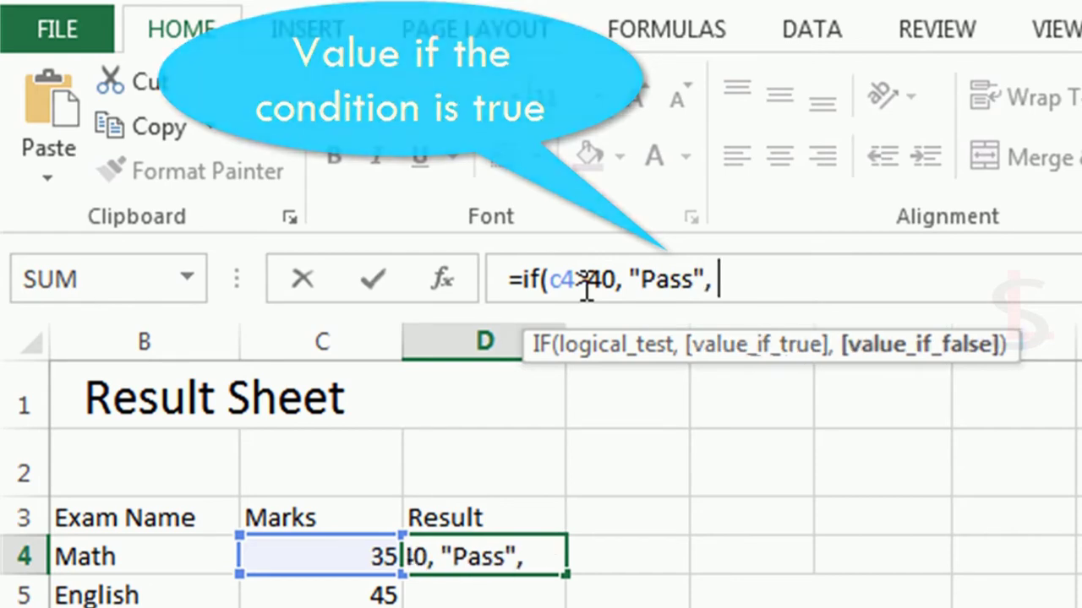
pyautogui.write('Fa')
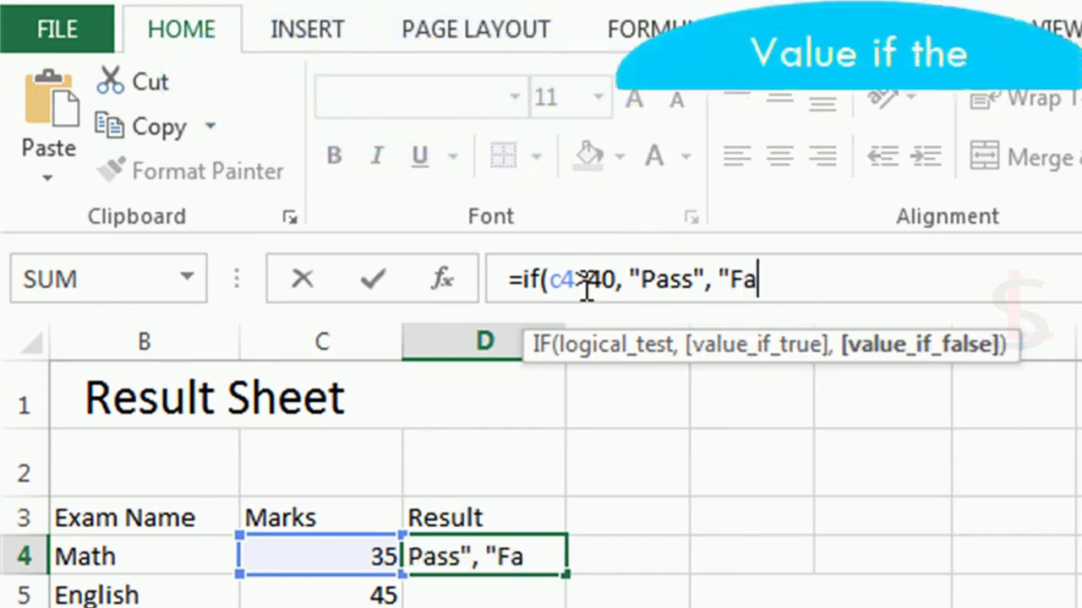
pyautogui.write('ilde')
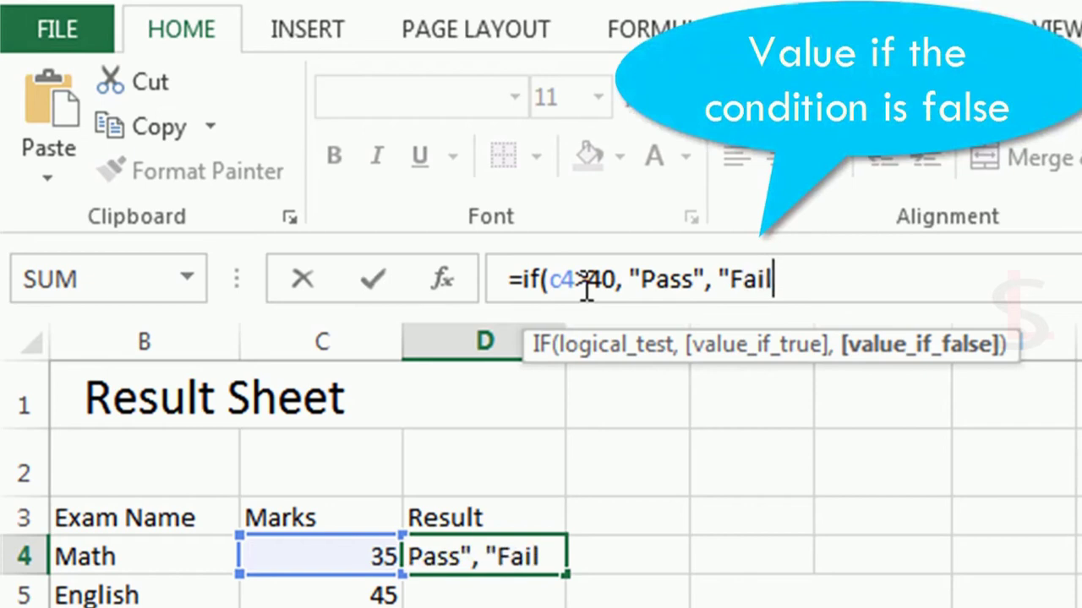
pyautogui.press('BackSpace')
pyautogui.press('BackSpace')
pyautogui.write('ed')
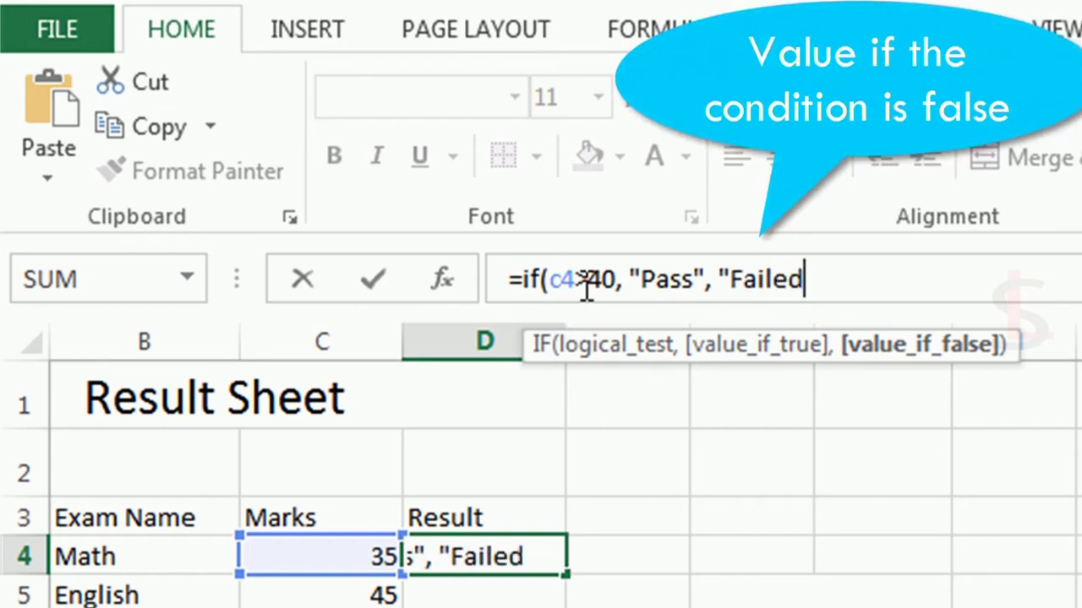
pyautogui.write('")')
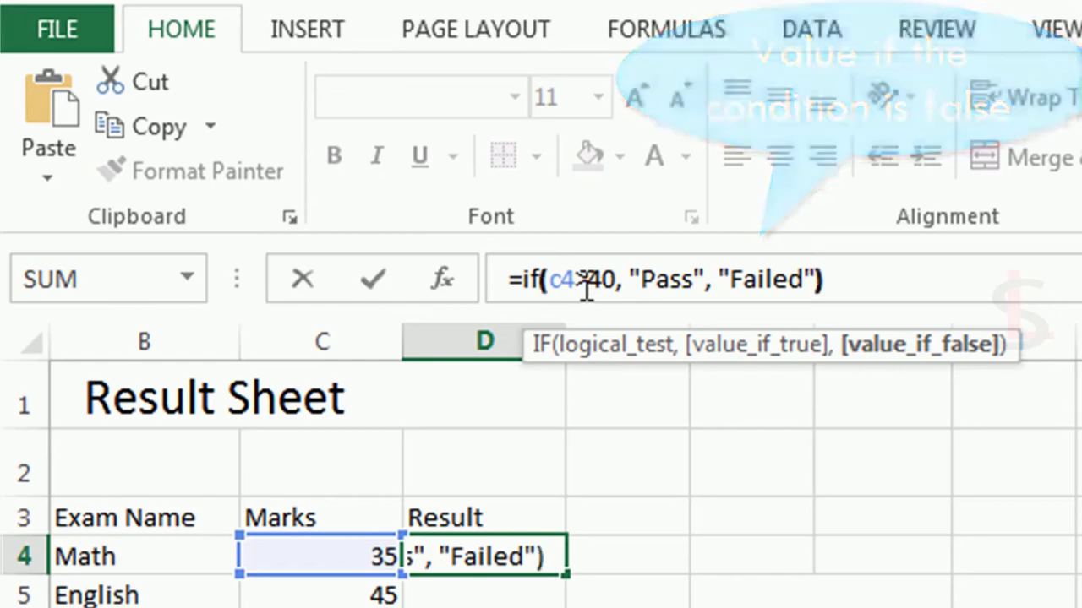
pyautogui.press('Return')
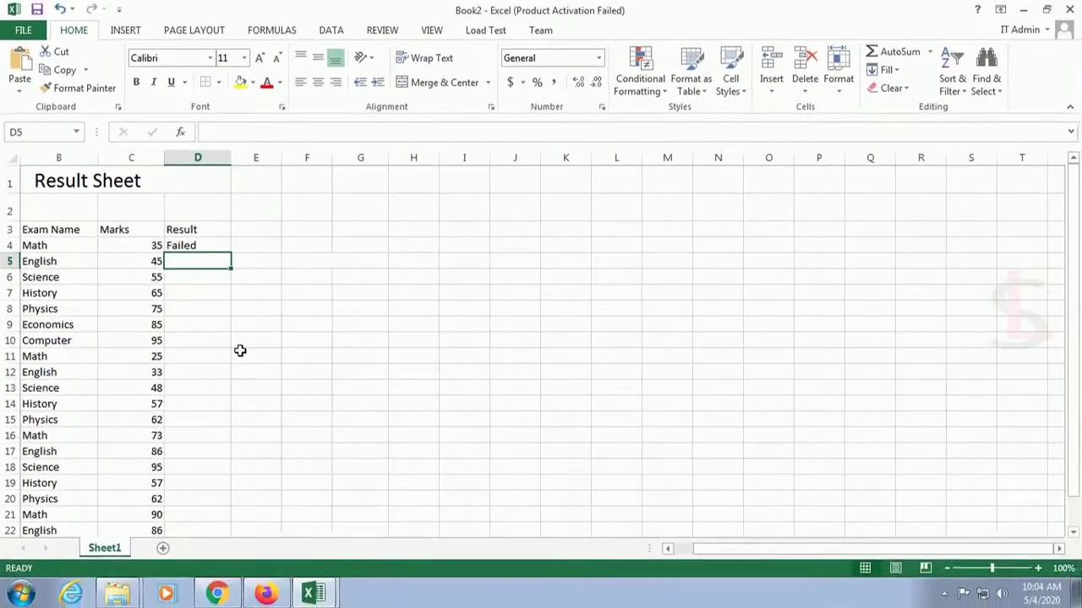
# Fill the Pass/Failed formula from D4 down the Result column to D25 and review the results.
pyautogui.moveTo(716, 551); pyautogui.dragTo(699, 551)
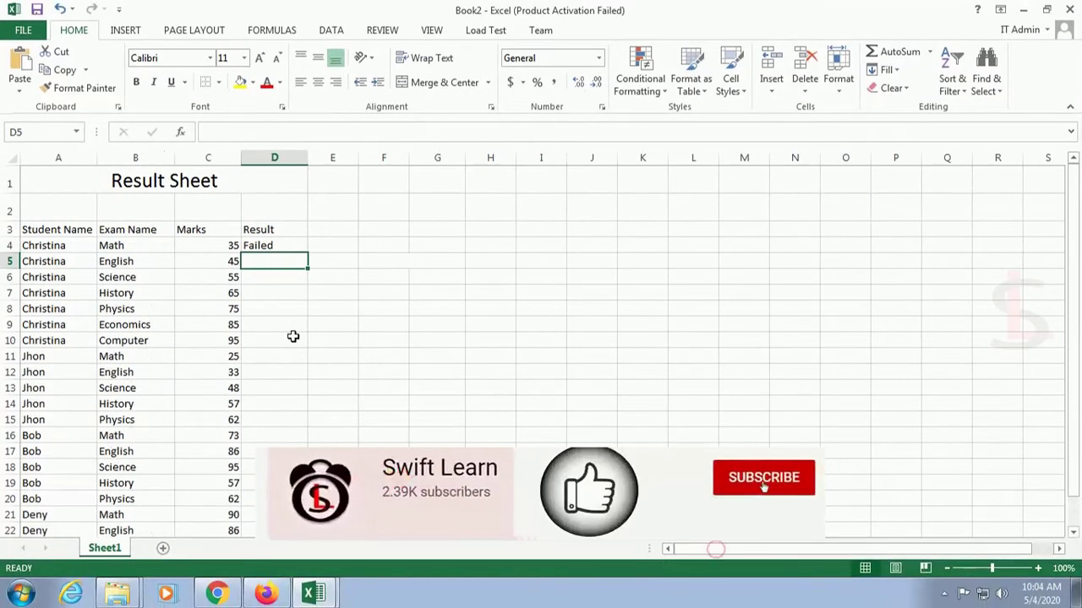
pyautogui.click(277, 245)
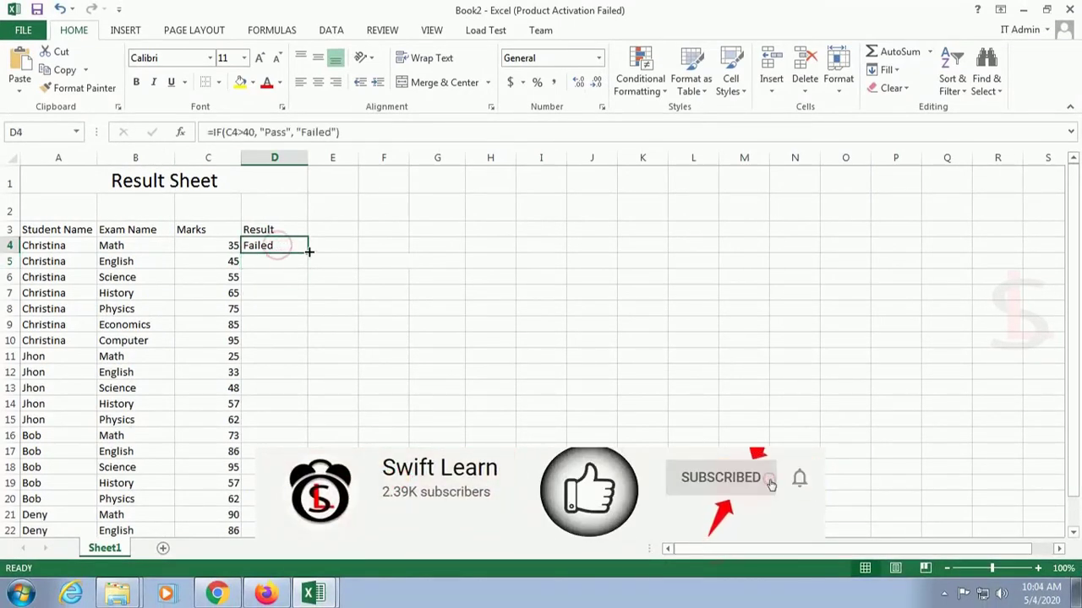
pyautogui.moveTo(308, 251); pyautogui.dragTo(287, 498)
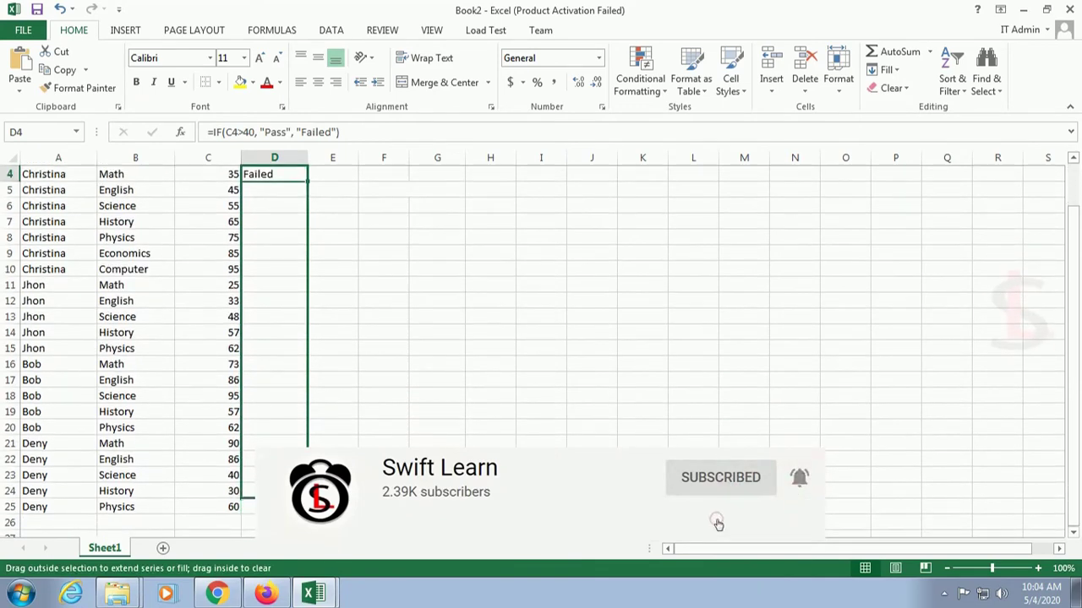
pyautogui.moveTo(717, 525); pyautogui.dragTo(331, 512)
pyautogui.scroll(1, 270, 341)
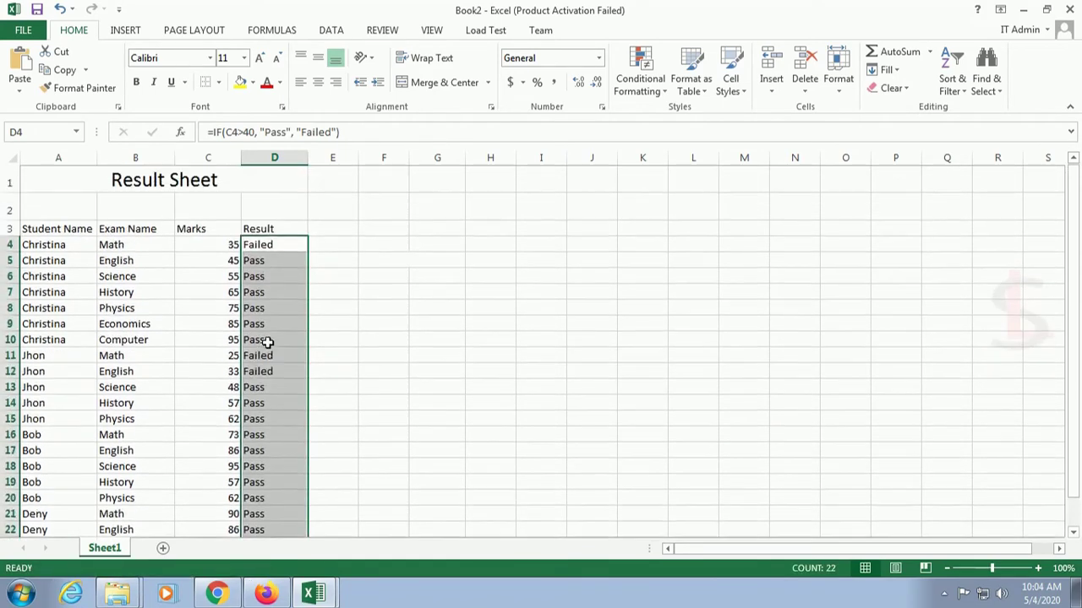
pyautogui.scroll(-3, 270, 379)
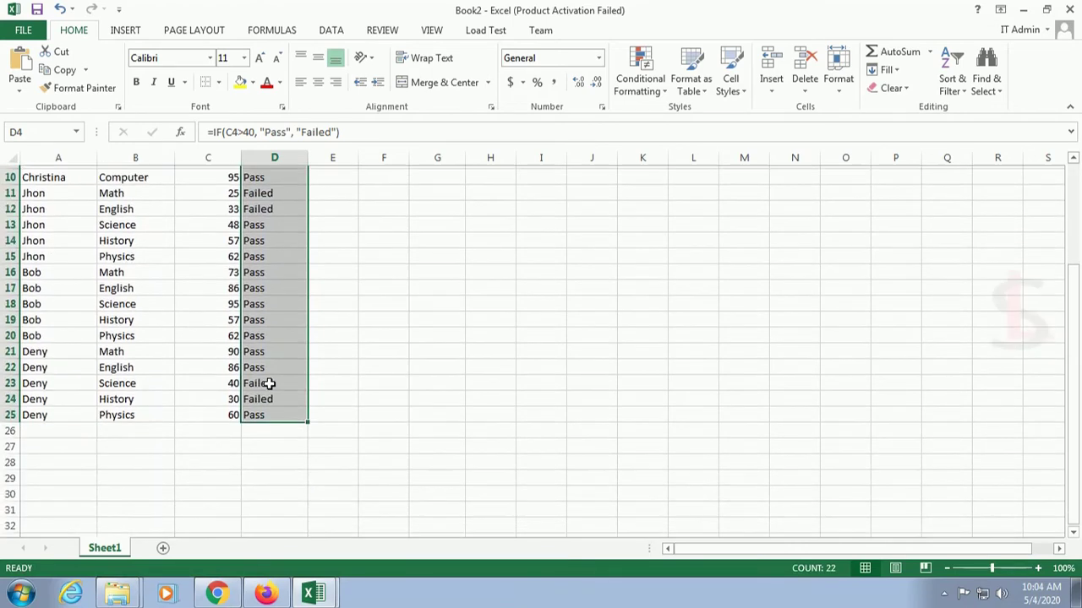
pyautogui.scroll(3, 268, 384)
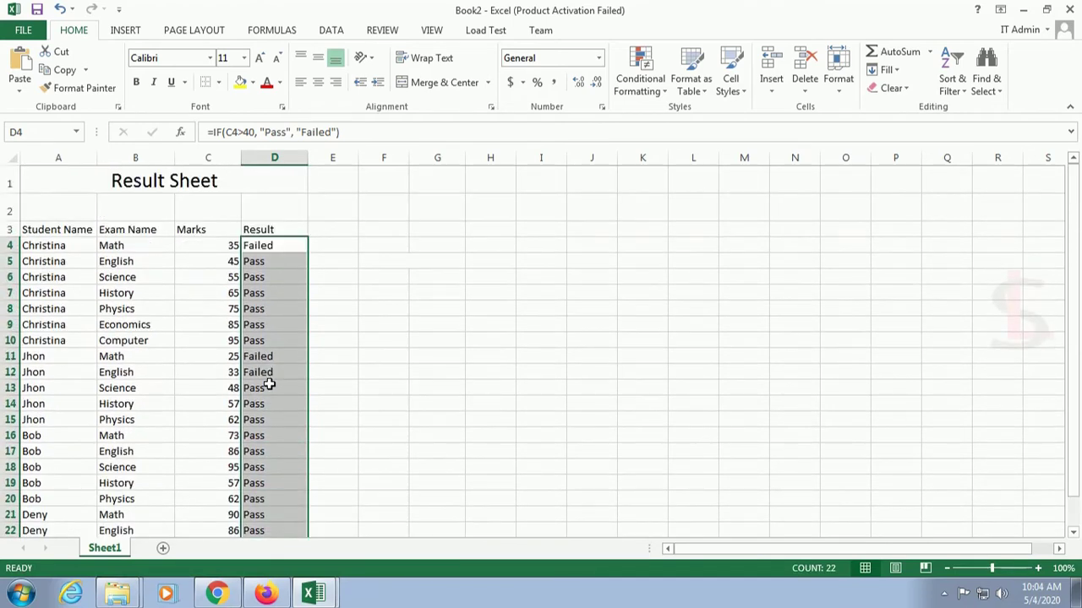
pyautogui.scroll(-1, 269, 384)
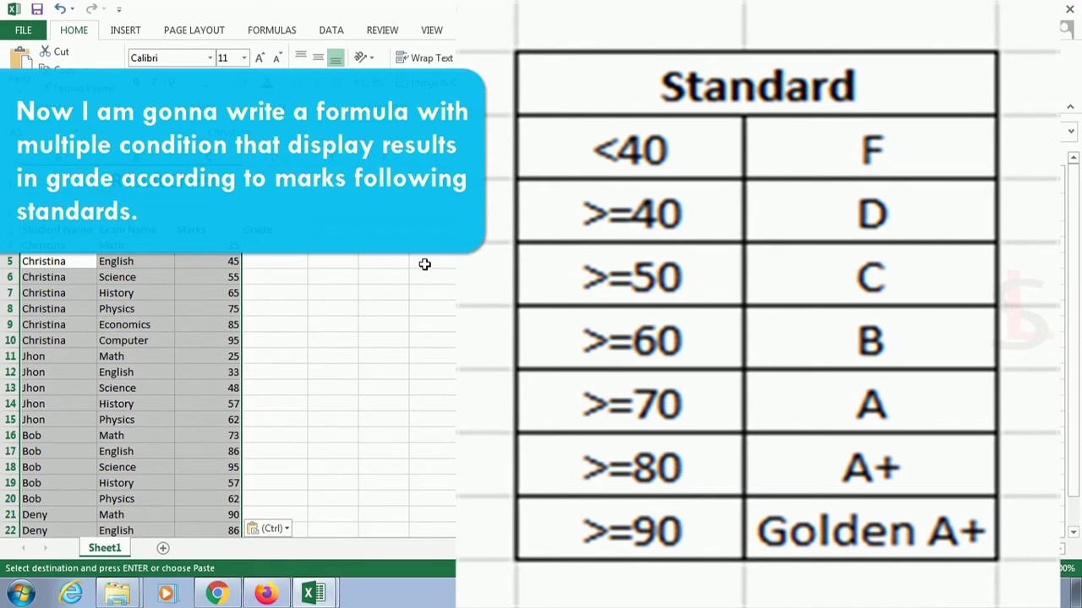
# Merge and center F5:G5 and enter the bold heading Standard.
pyautogui.click(391, 264)
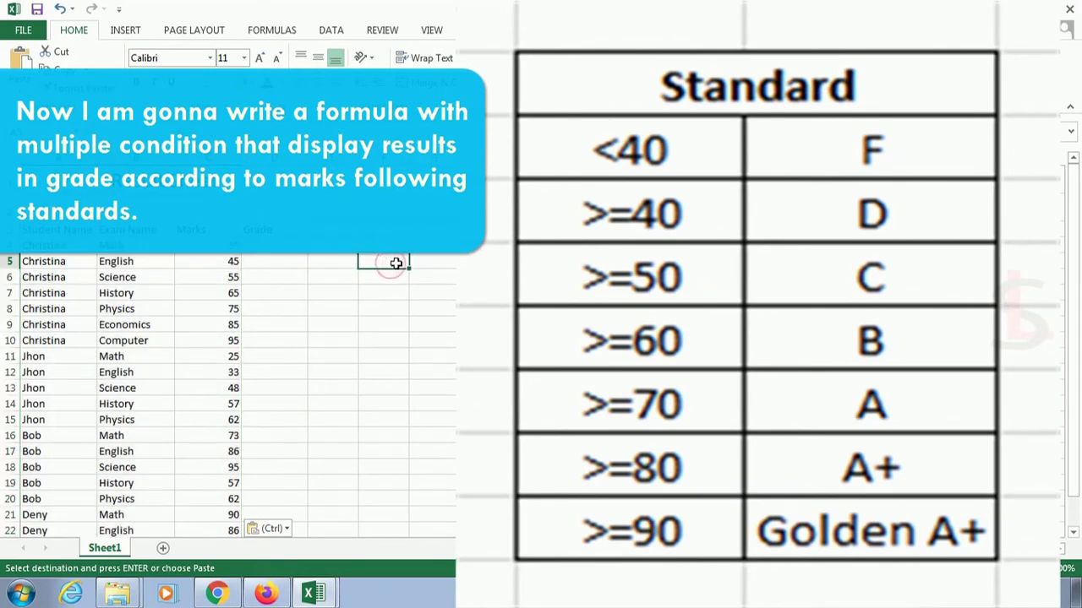
pyautogui.moveTo(405, 262); pyautogui.dragTo(424, 261)
pyautogui.hotkey('alt', 'h')
pyautogui.write('mcSta')
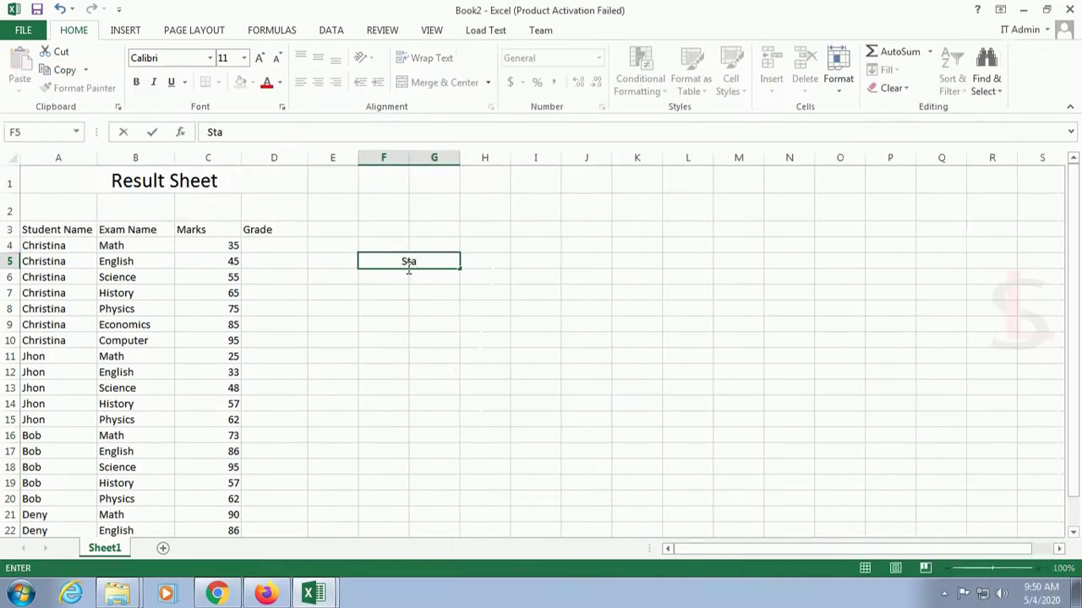
pyautogui.write('ndard')
pyautogui.press('Return')
# Enter the first two grading standards in F6:G7: <40 with F and >=40 with D.
pyautogui.write('<40')
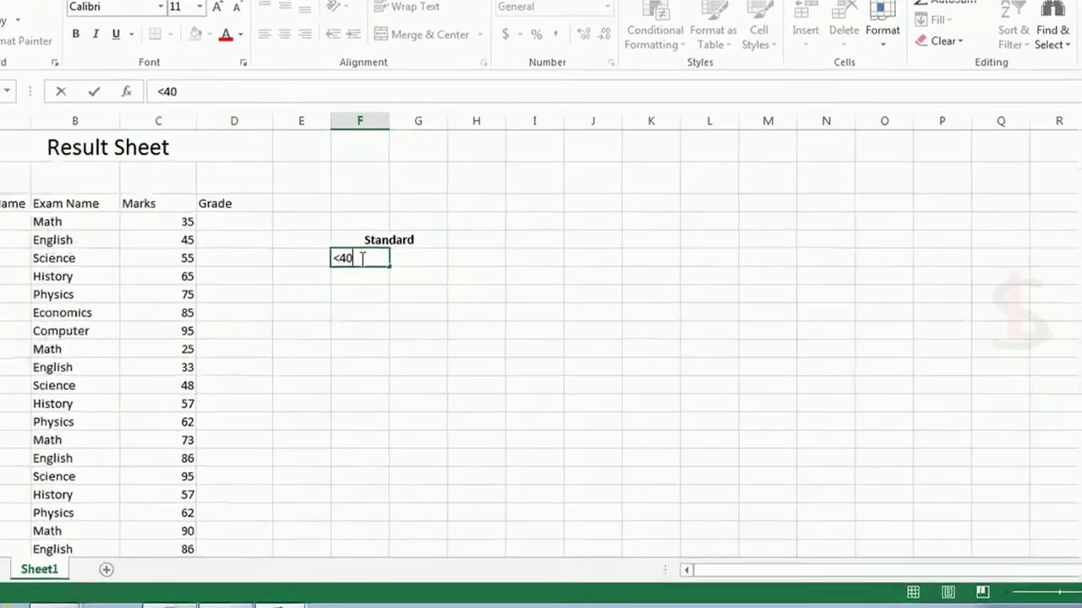
pyautogui.press('Tab')
pyautogui.write('F')
pyautogui.press('Return')
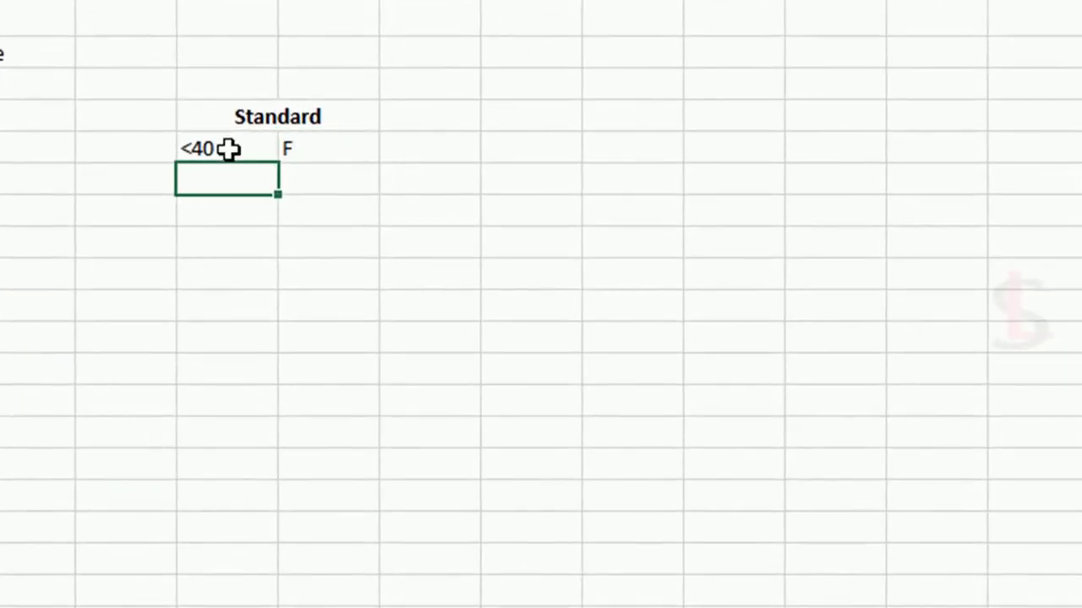
pyautogui.write('>=40')
pyautogui.press('Tab')
pyautogui.write('D')
pyautogui.press('Return')
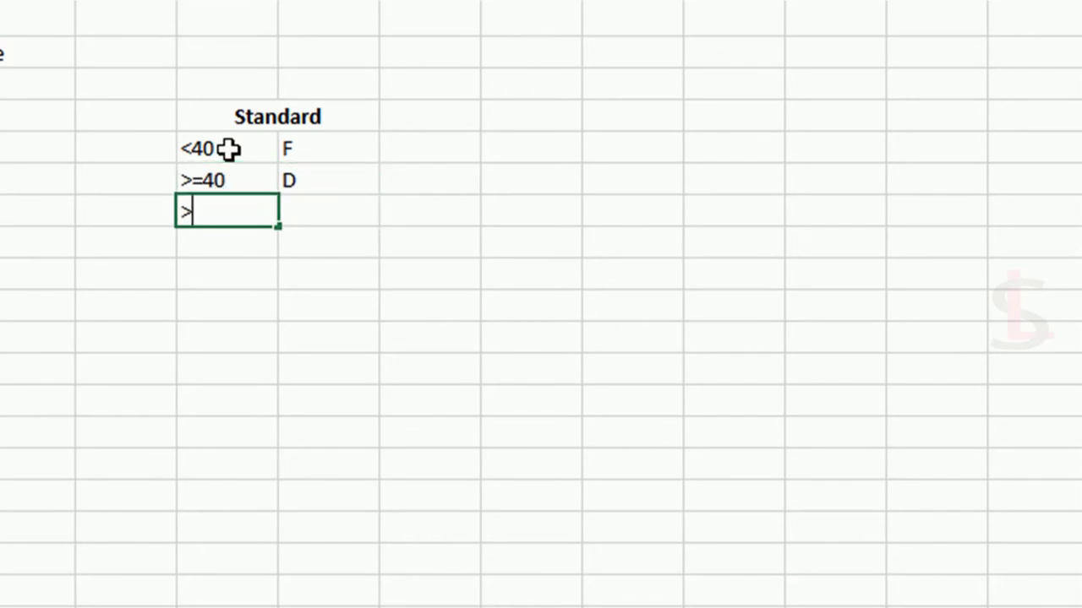
# Add the standards >=50 with grade C and >=60 with grade B in F8:G9.
pyautogui.write('>=50')
pyautogui.press('Tab')
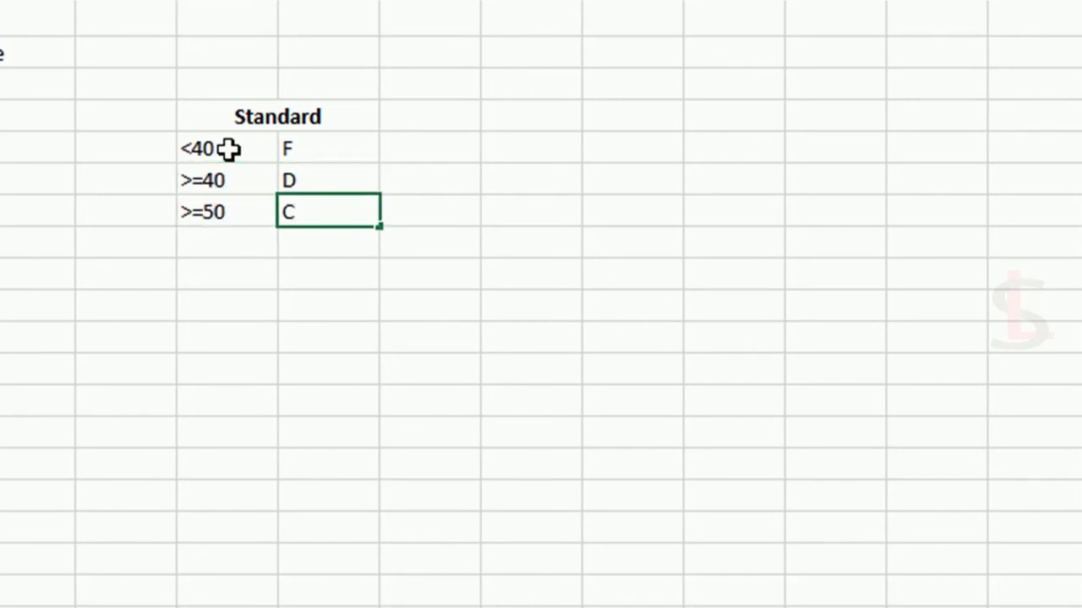
pyautogui.press('Return')
pyautogui.write('>=60')
pyautogui.press('Tab')
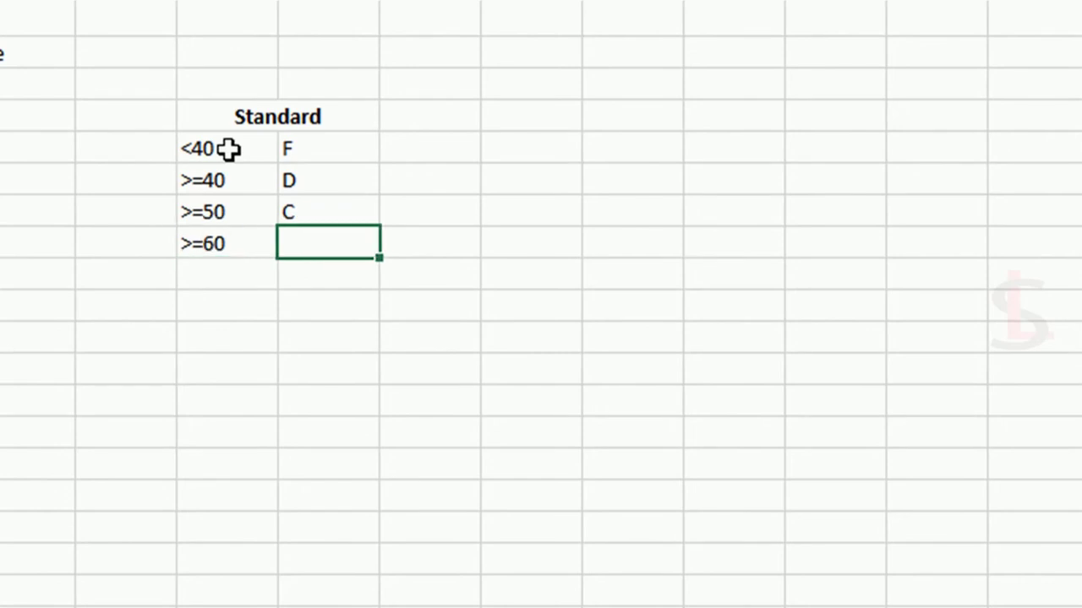
pyautogui.write('B')
pyautogui.press('Return')
# Add the standards >=70 with grade A and >=80 with grade A+ in F10:G11.
pyautogui.write('>=')
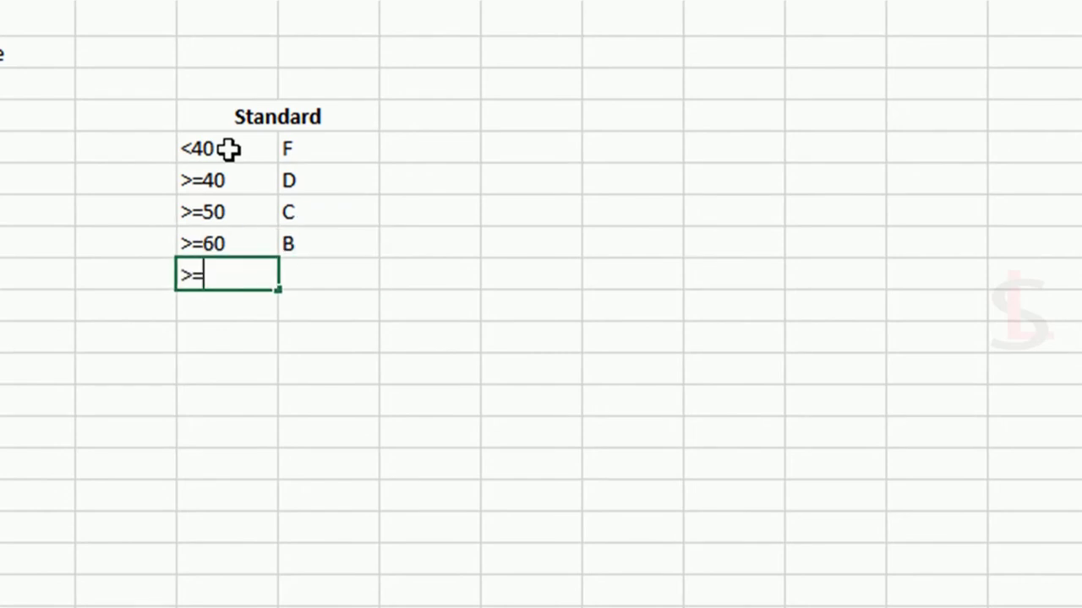
pyautogui.write('70')
pyautogui.press('Tab')
pyautogui.press('Return')
pyautogui.write('>=')
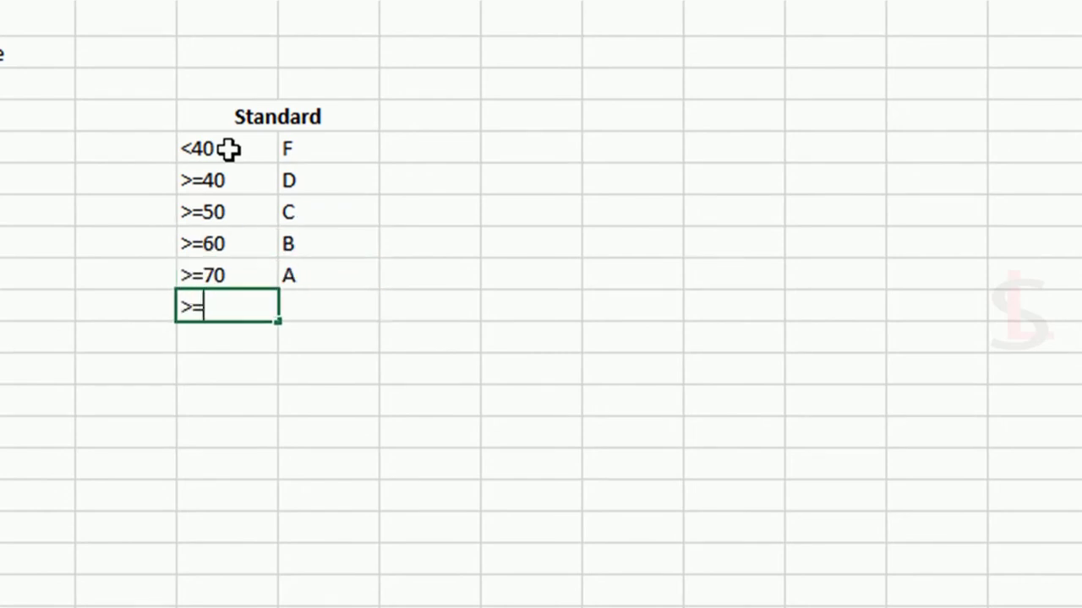
pyautogui.write('80')
pyautogui.press('Tab')
pyautogui.write('A+')
pyautogui.press('Return')
# Enter the standard >=90 with grade Golden A+ in F12:G12 and widen column G to fit the text.
pyautogui.write('>')
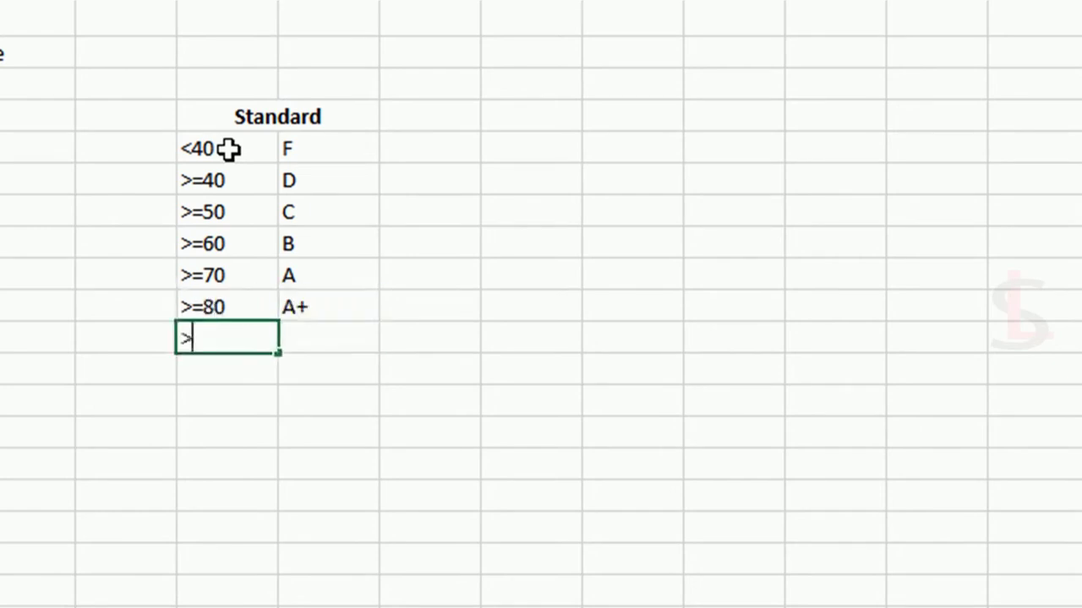
pyautogui.write('=90')
pyautogui.press('Tab')
pyautogui.write('Gol')
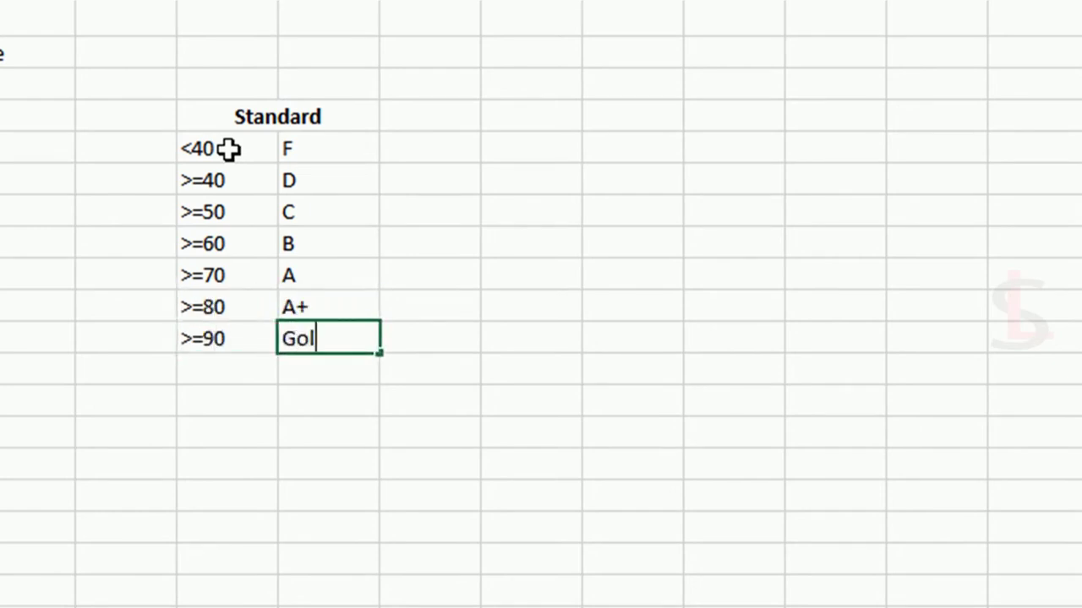
pyautogui.write('den A+')
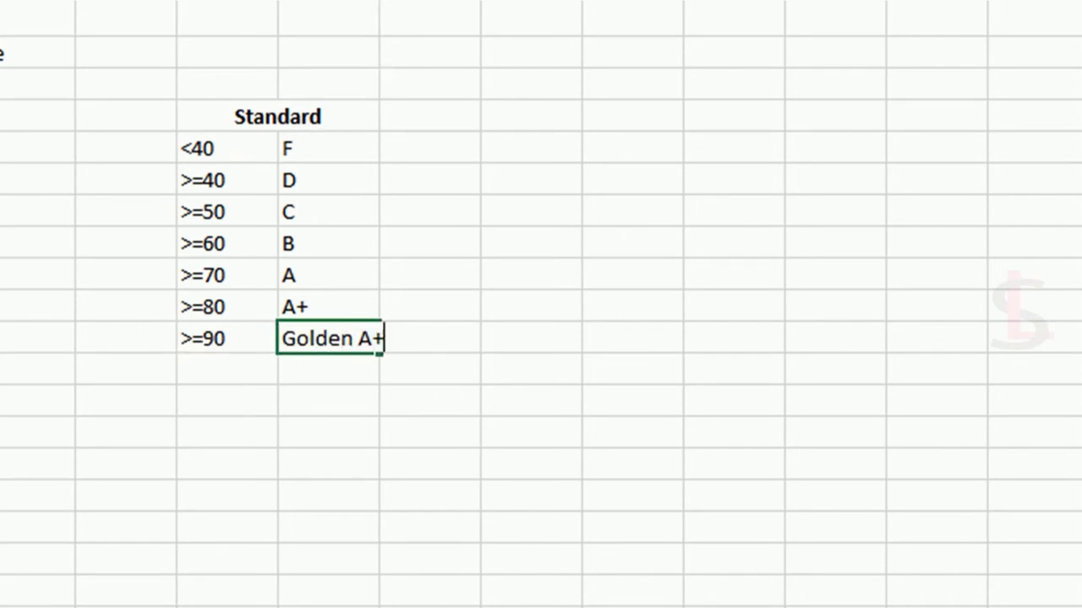
pyautogui.click(328, 1)
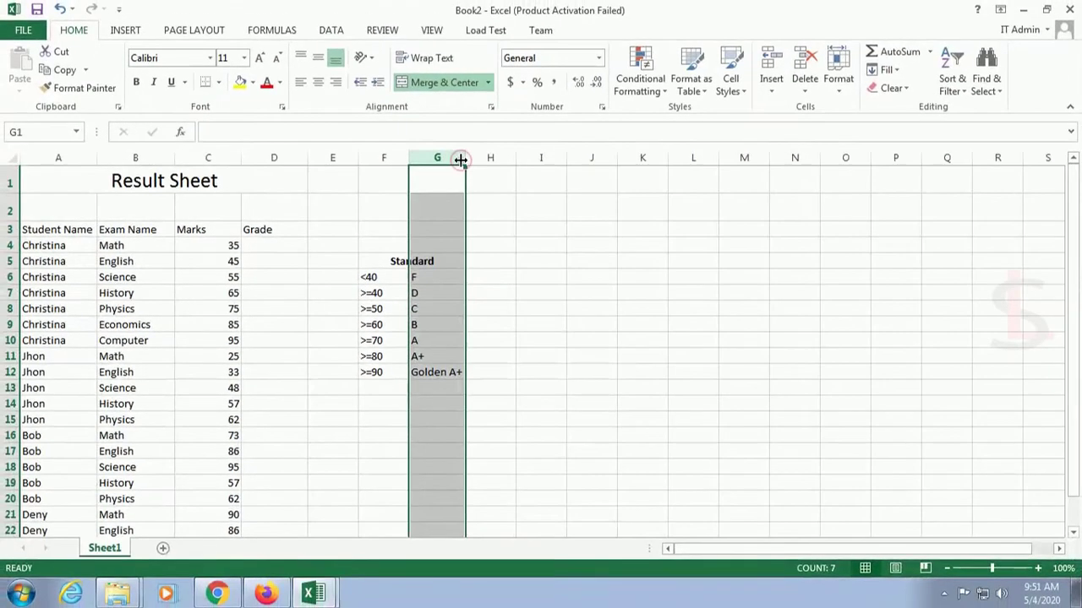
# Center the contents of the Standard table F5:G12 and apply all borders to it.
pyautogui.moveTo(370, 264); pyautogui.dragTo(431, 372)
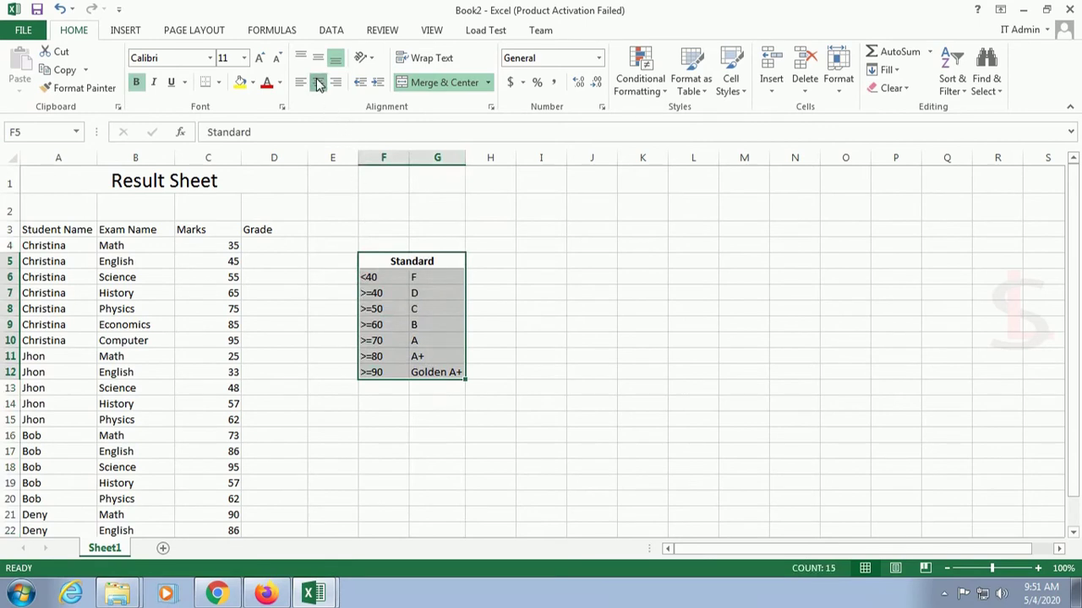
pyautogui.click(318, 82)
pyautogui.click(318, 83)
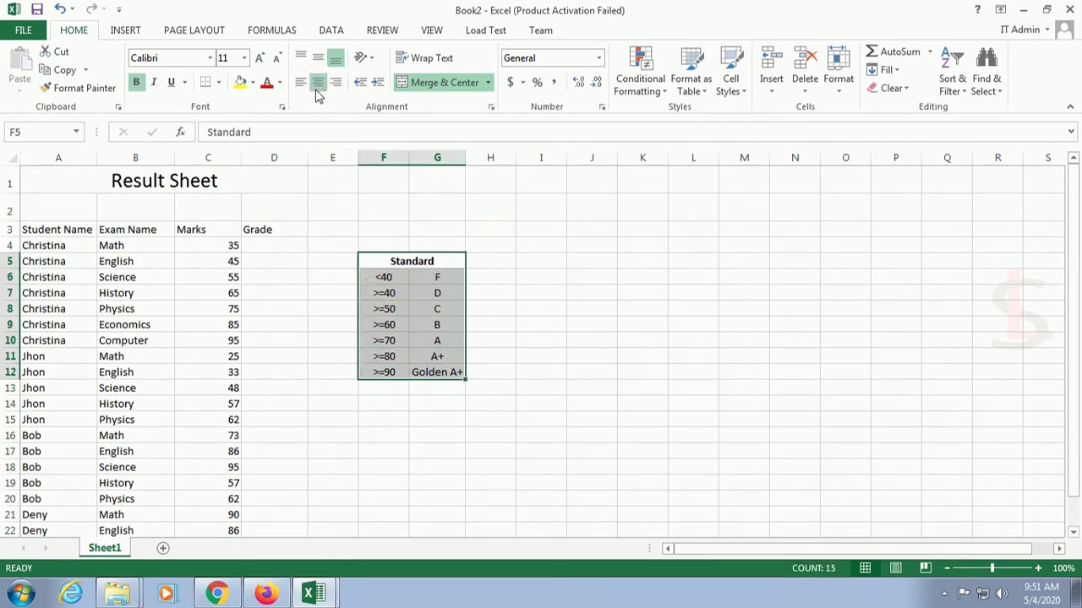
pyautogui.click(218, 87)
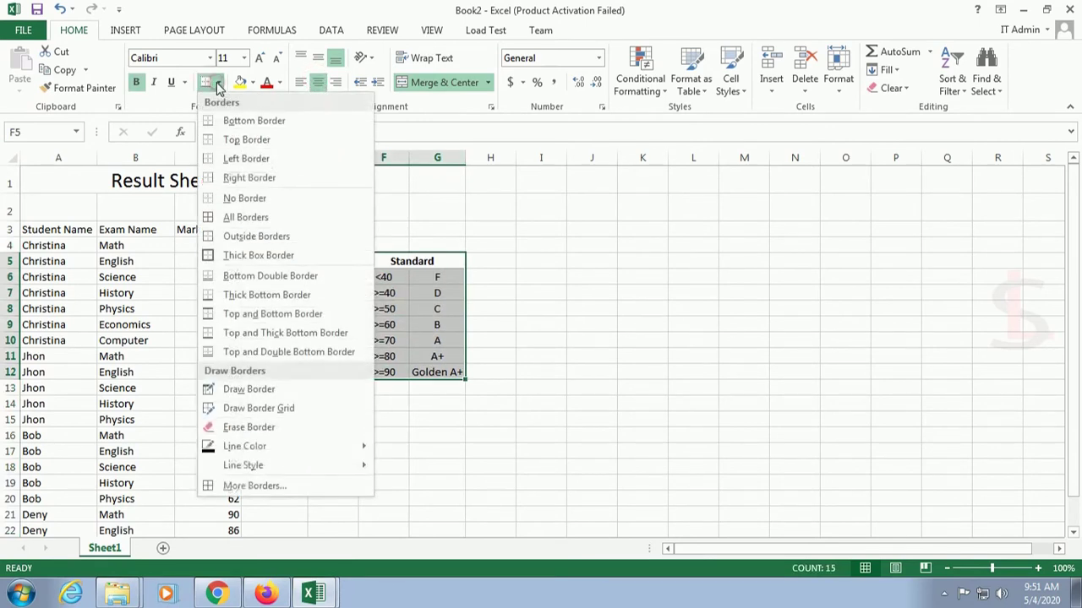
pyautogui.click(238, 216)
pyautogui.click(401, 438)
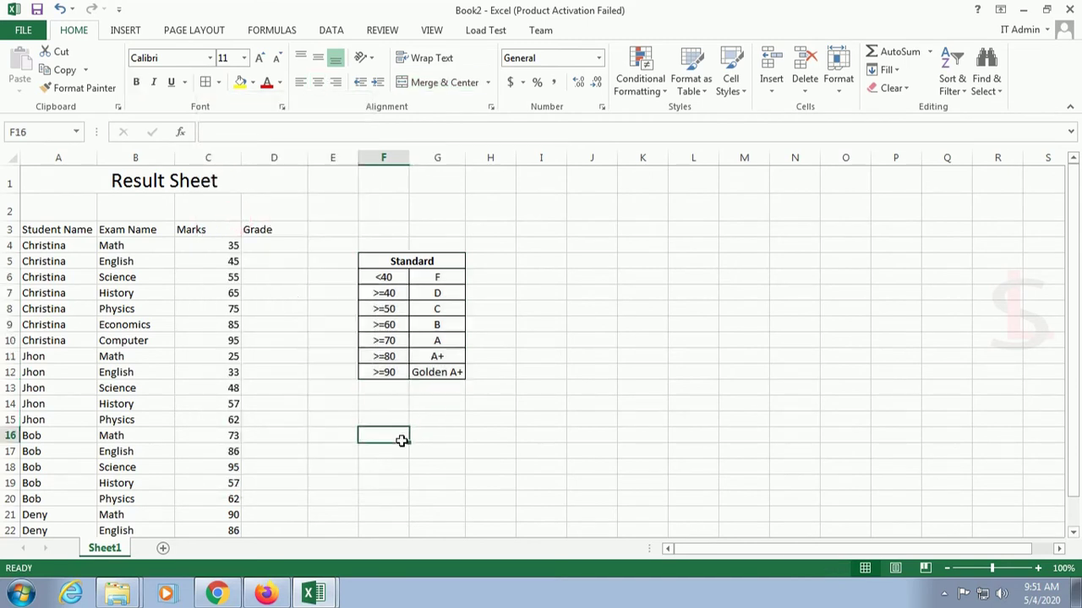
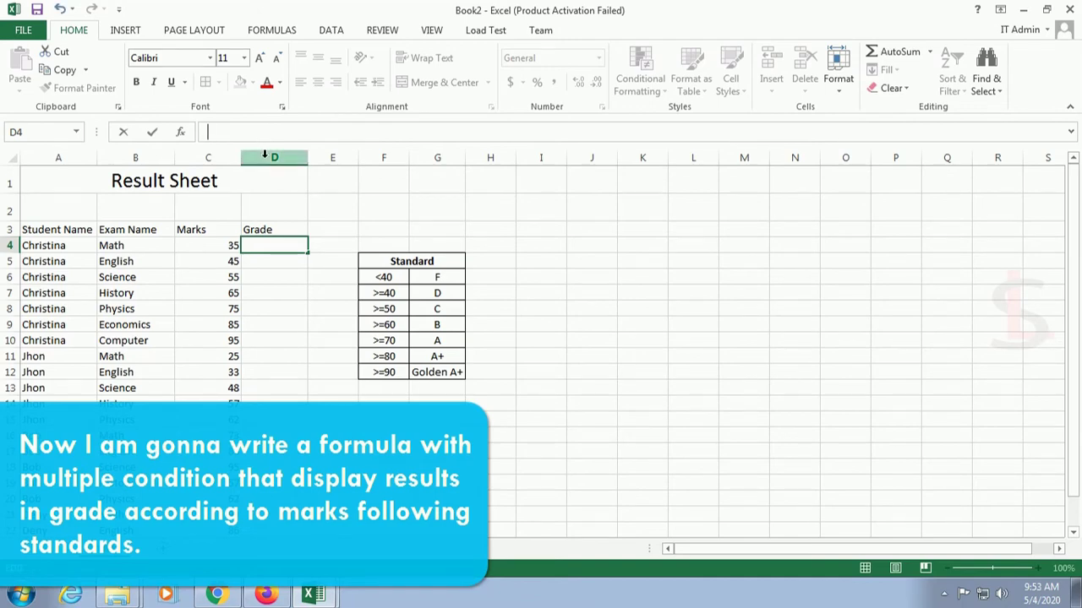
# Start an IF formula in Grade cell D4 with the logical test C4>=40.
pyautogui.write('=')
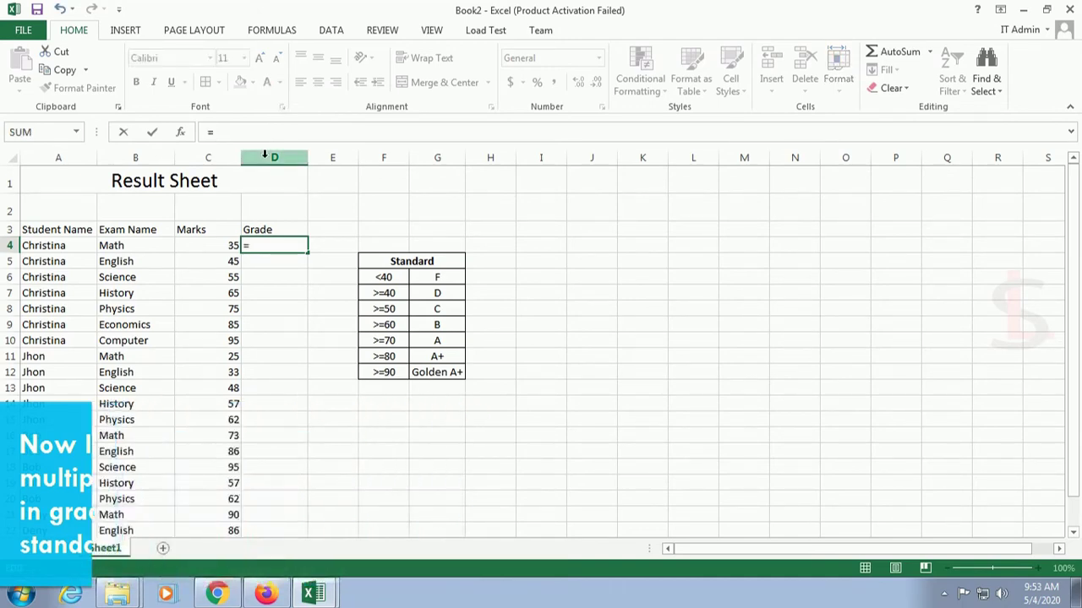
pyautogui.write('if')
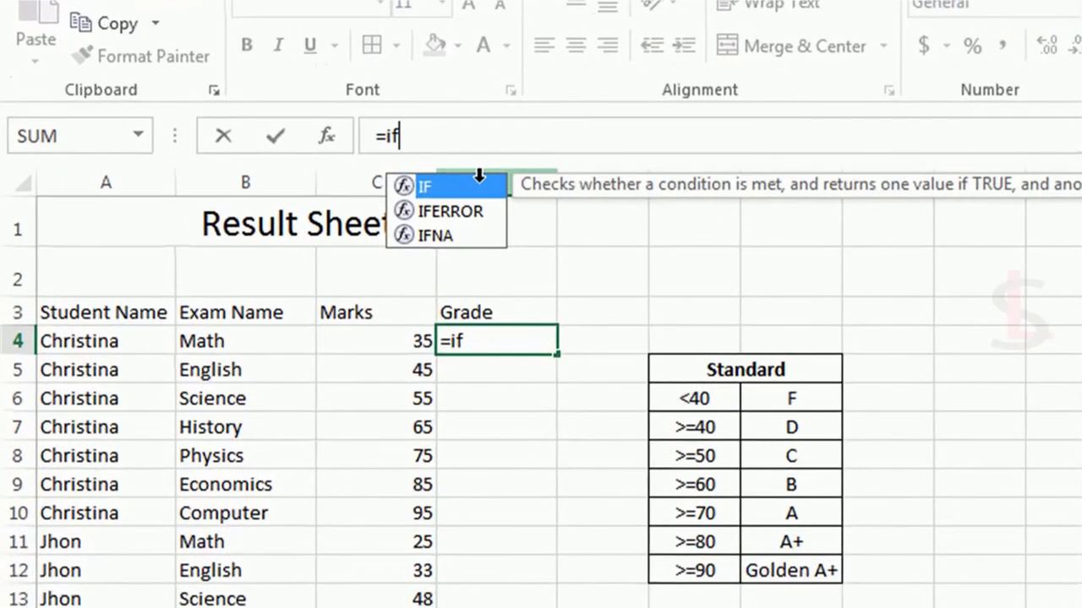
pyautogui.write('((')
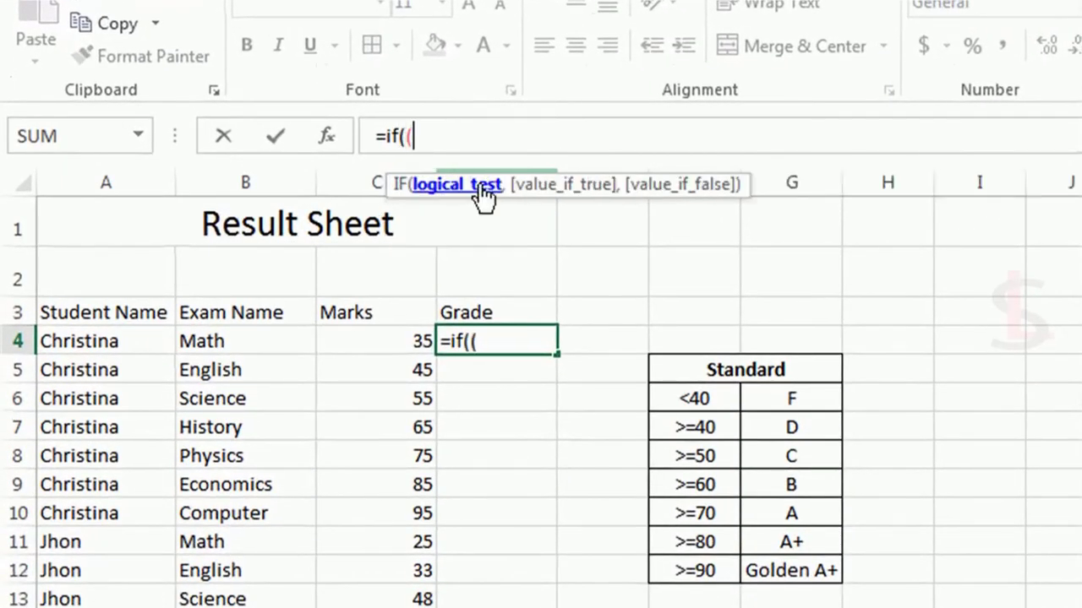
pyautogui.press('BackSpace')
pyautogui.write('C4')
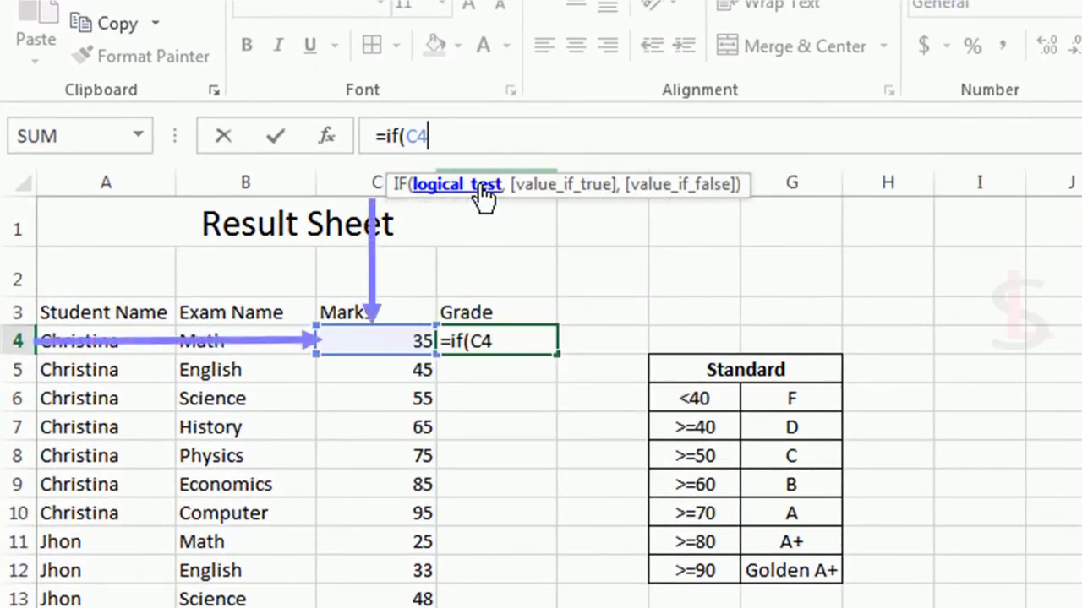
pyautogui.write('>=40')
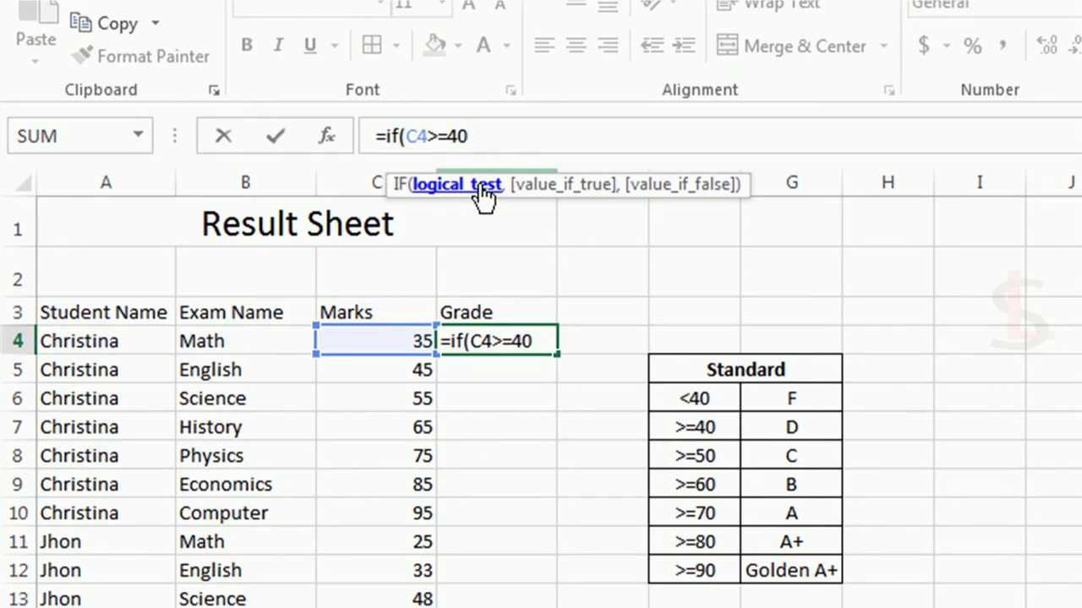
# Complete the D4 formula so it returns "D" when the test is true and "F" when it is false.
pyautogui.write(', ""')
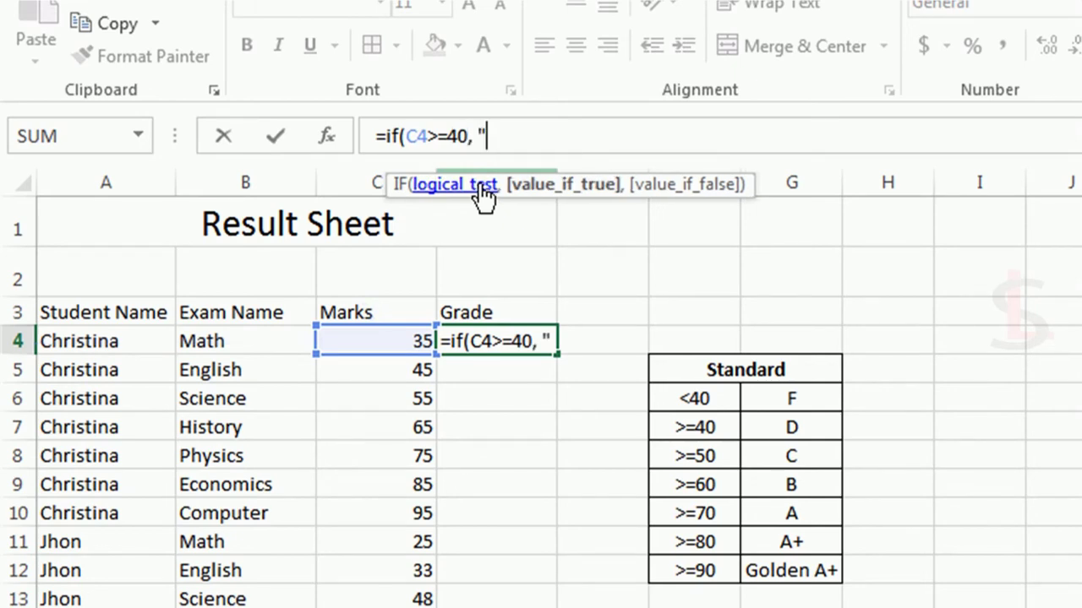
pyautogui.press('Left')
pyautogui.write('D')
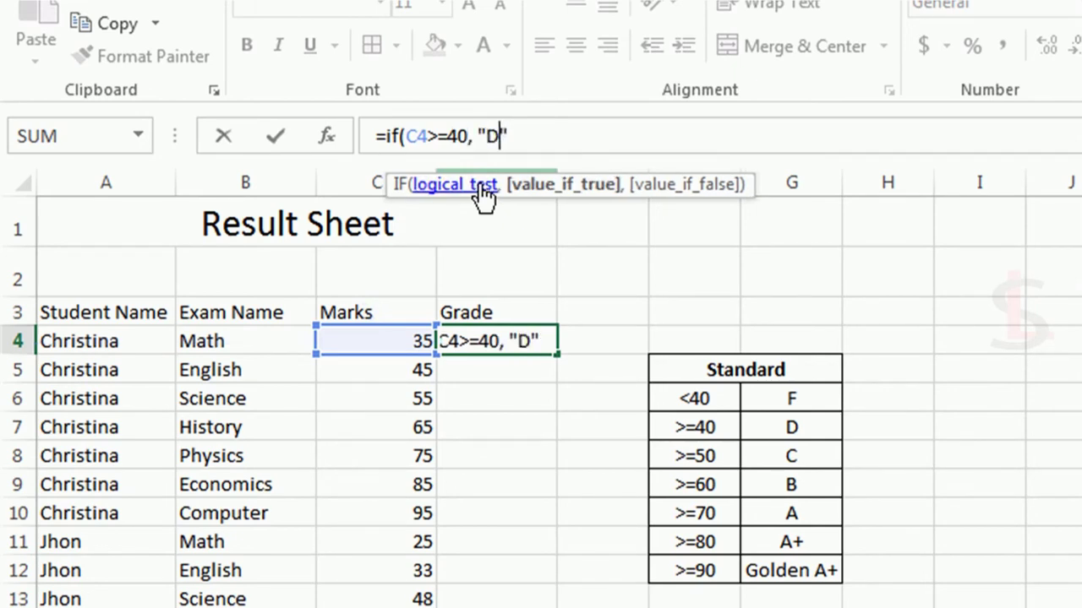
pyautogui.press('Right')
pyautogui.write(', ')
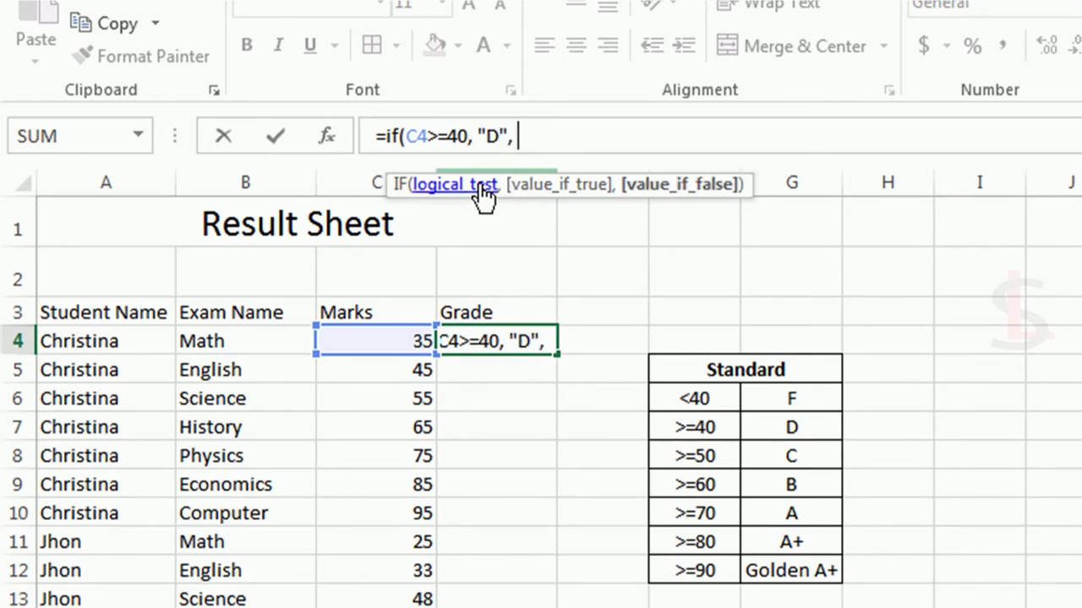
pyautogui.write('"F')
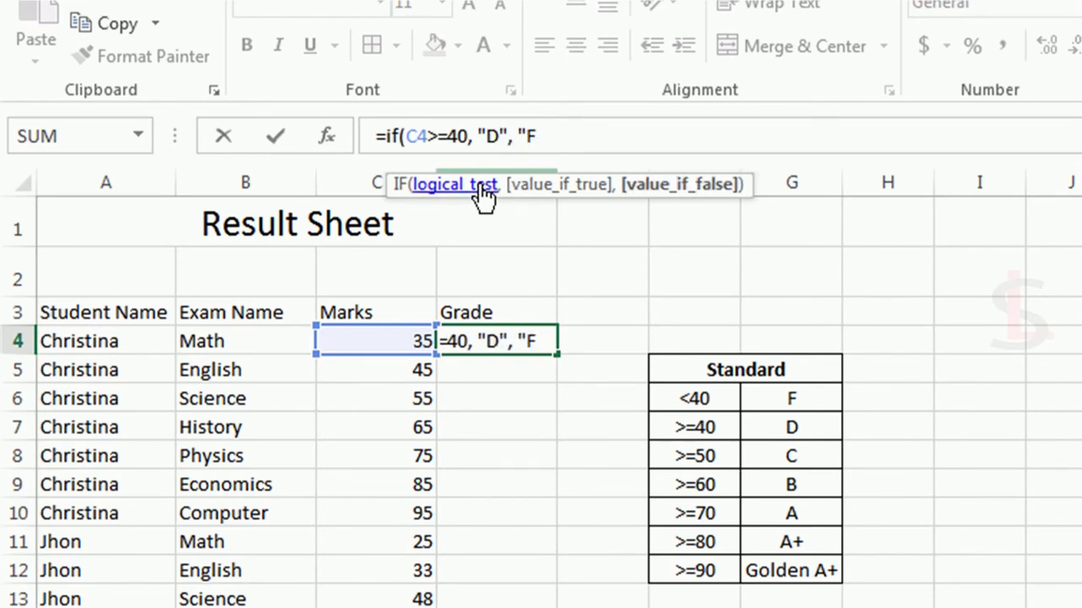
pyautogui.write('")')
pyautogui.press('Return')
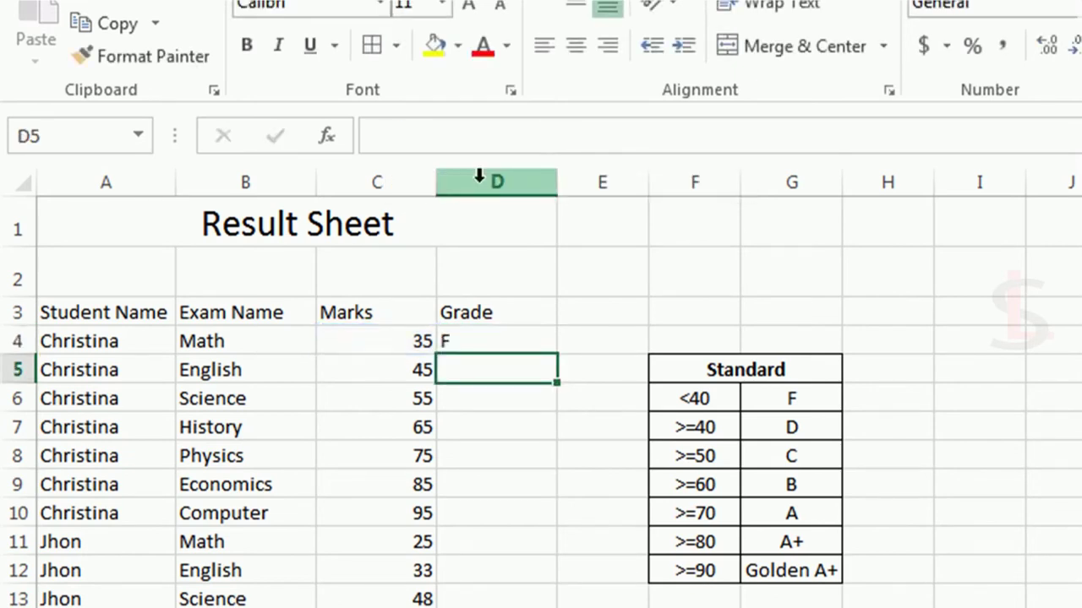
# Fill the IF formula from D4 down the Grade column to D8.
pyautogui.click(511, 341)
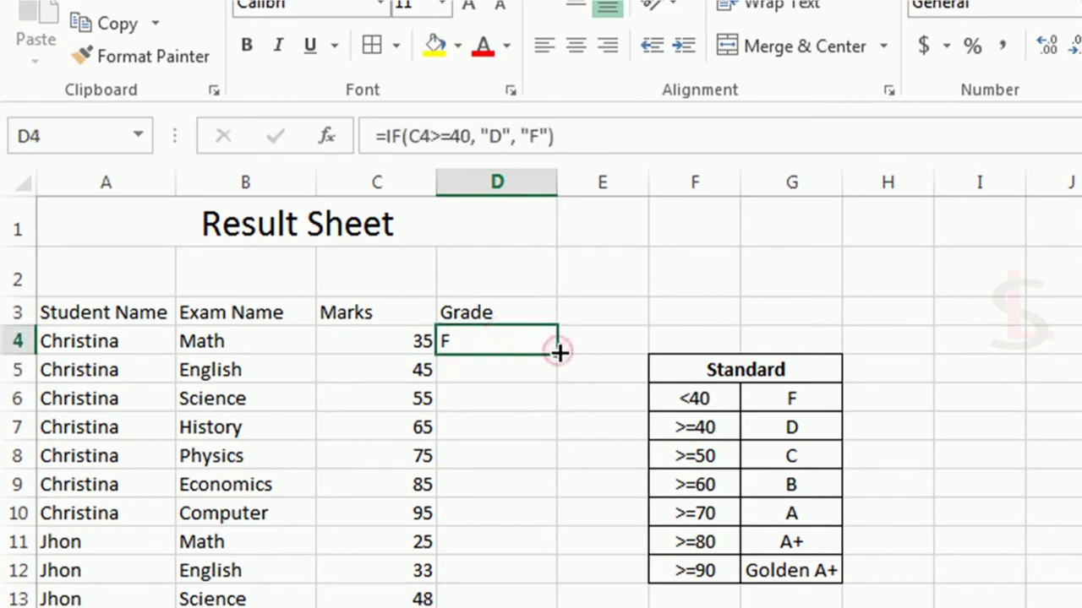
pyautogui.moveTo(559, 351); pyautogui.dragTo(560, 380)
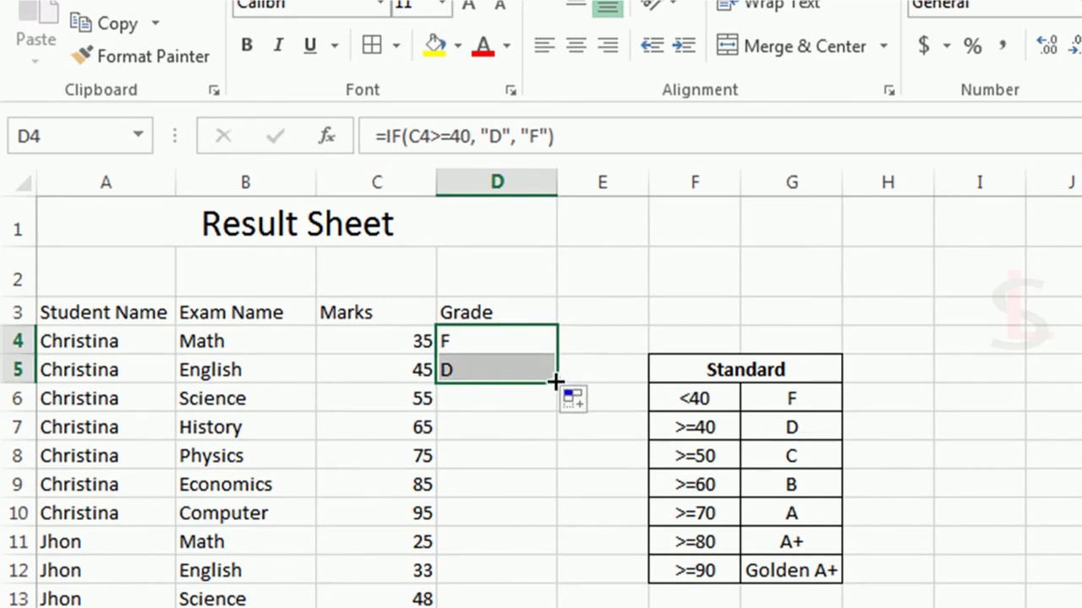
pyautogui.moveTo(555, 382); pyautogui.dragTo(571, 484)
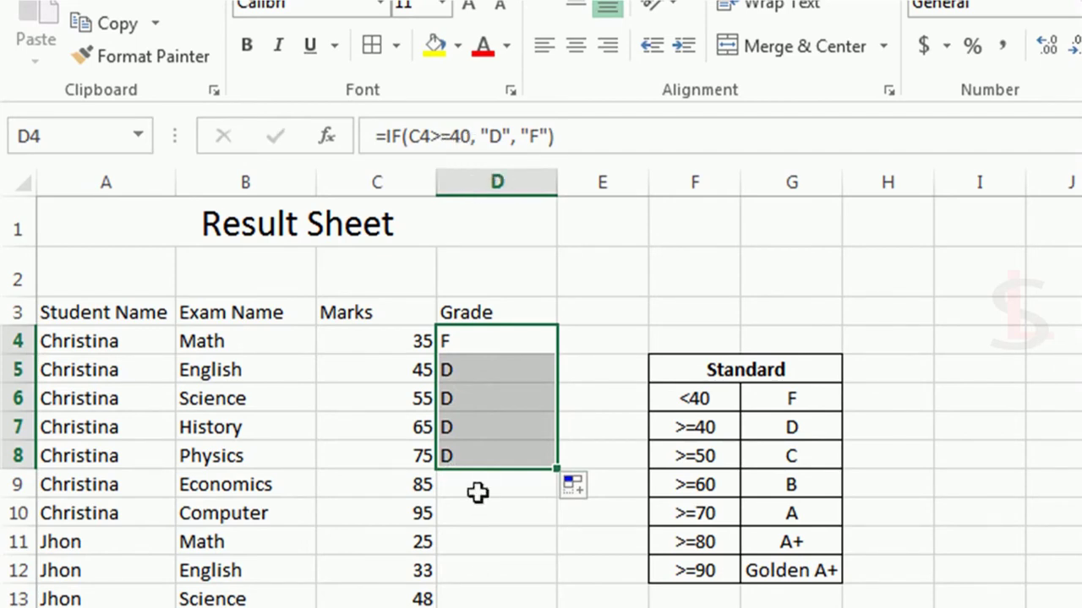
# Edit the D4 formula, inserting an extra opening parenthesis and an AND function before C4>=40.
pyautogui.click(409, 135)
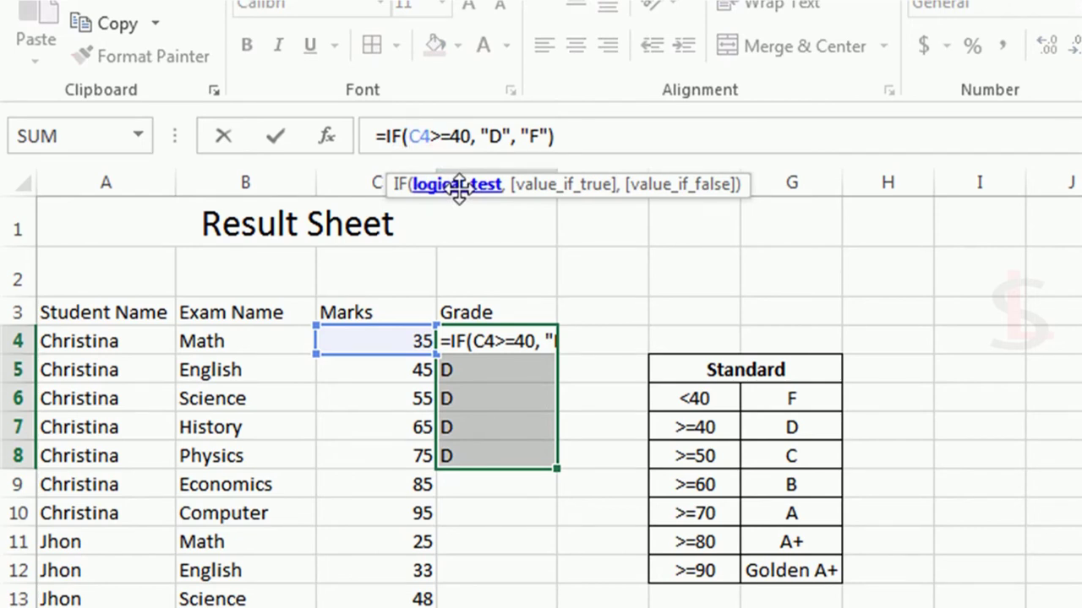
pyautogui.write('(')
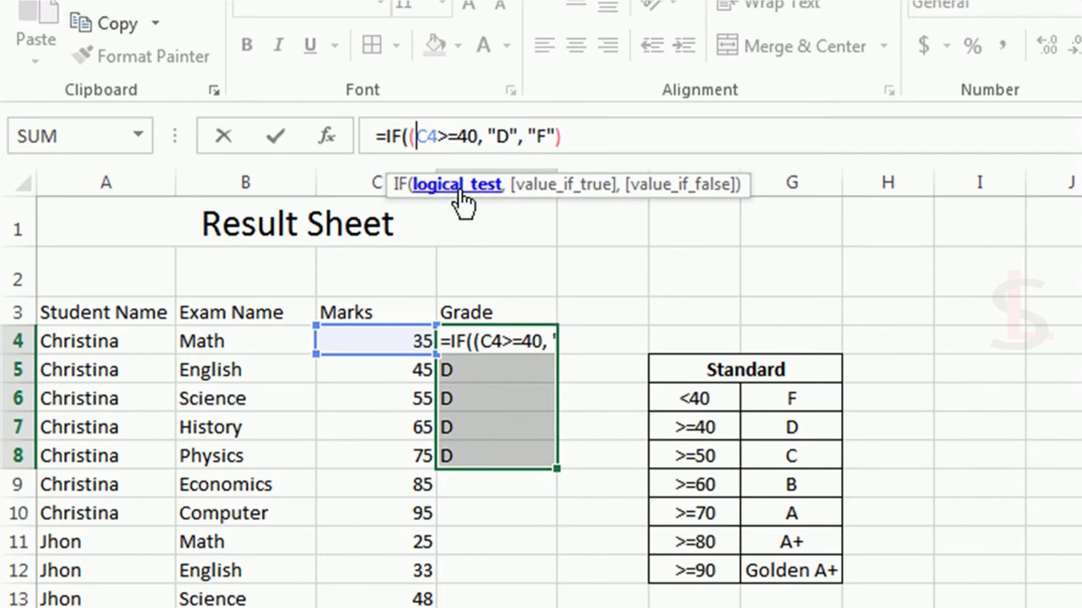
pyautogui.write('a')
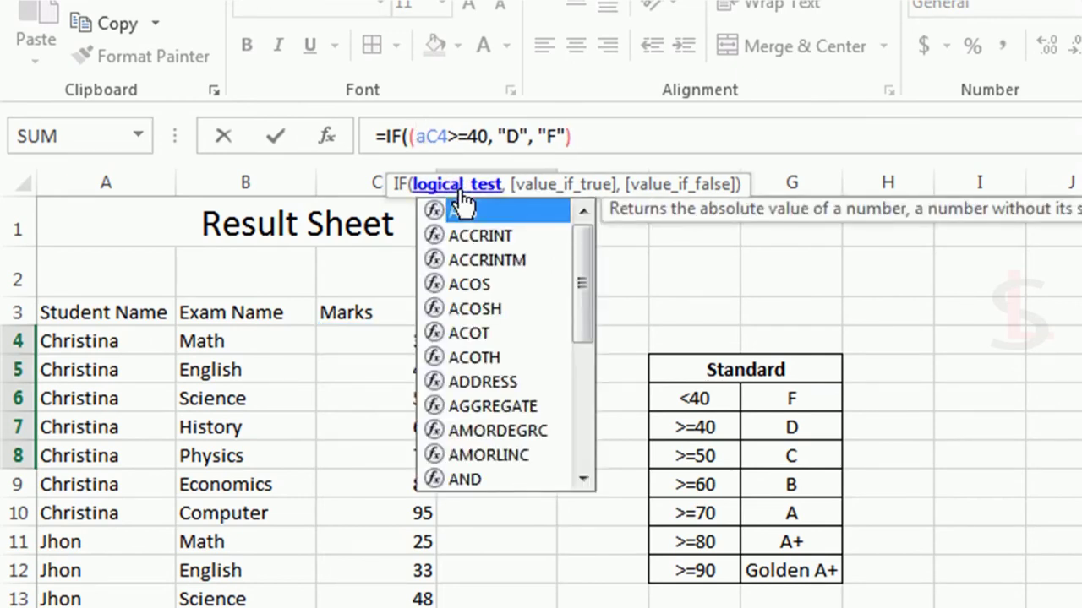
pyautogui.write('bd')
pyautogui.press('BackSpace')
pyautogui.press('BackSpace')
pyautogui.write('nd')
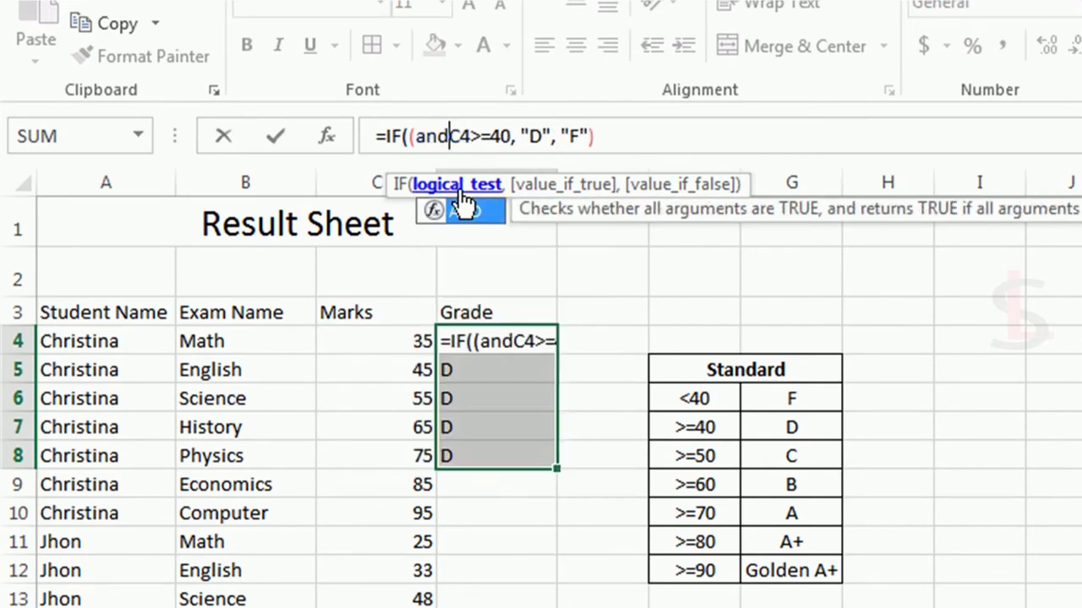
pyautogui.write('(')
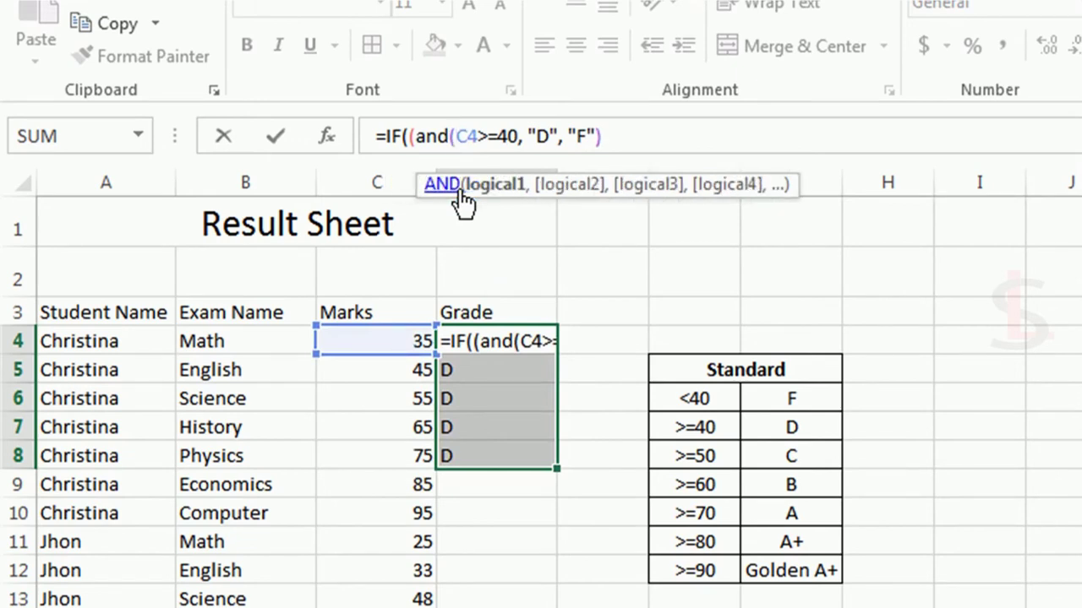
# Add C4<50 as the second condition of the AND function in the D4 formula and close both of its parentheses.
pyautogui.press('Right')
pyautogui.press('Right')
pyautogui.press('Delete')
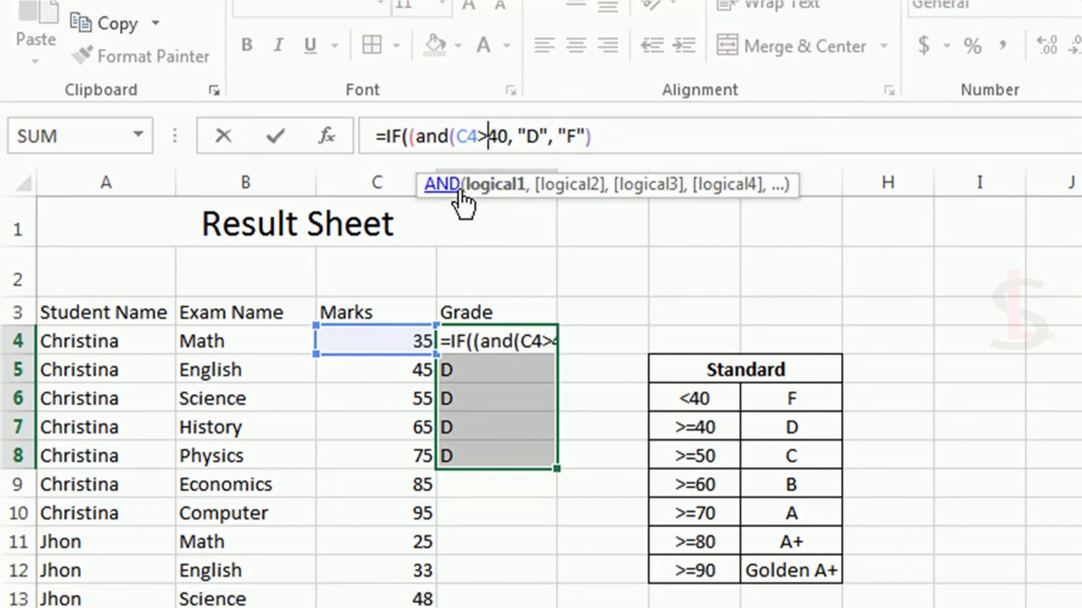
pyautogui.write('=')
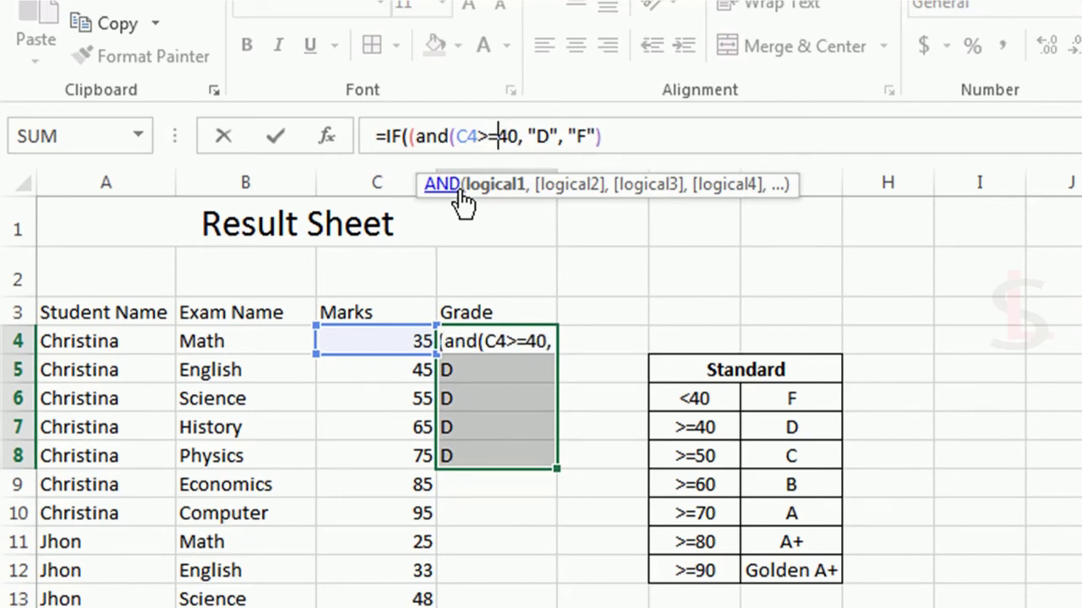
pyautogui.press('Right')
pyautogui.press('Right')
pyautogui.write(',')
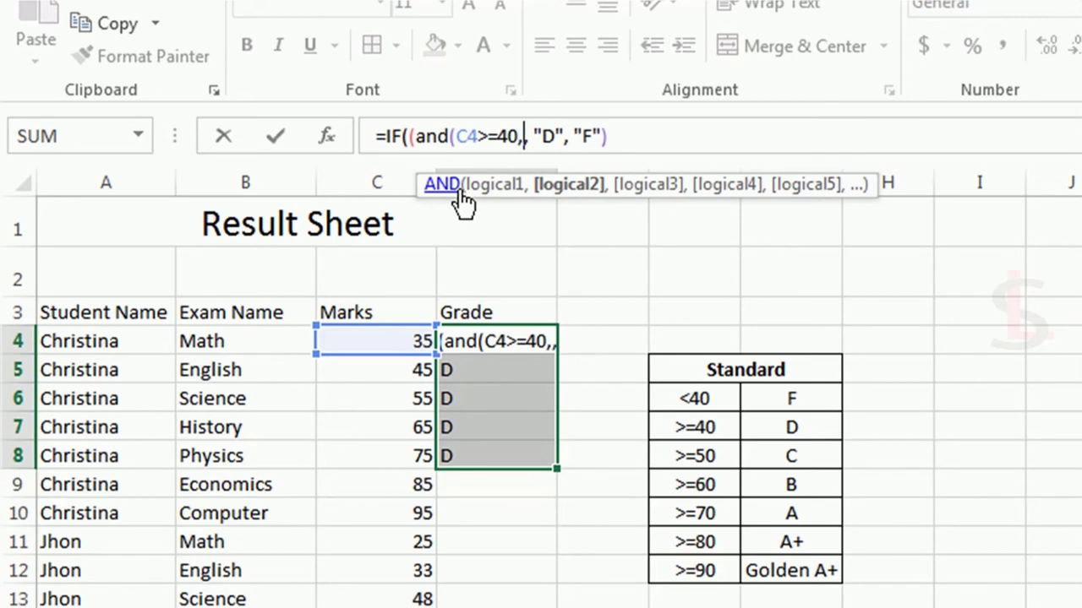
pyautogui.write('c4')
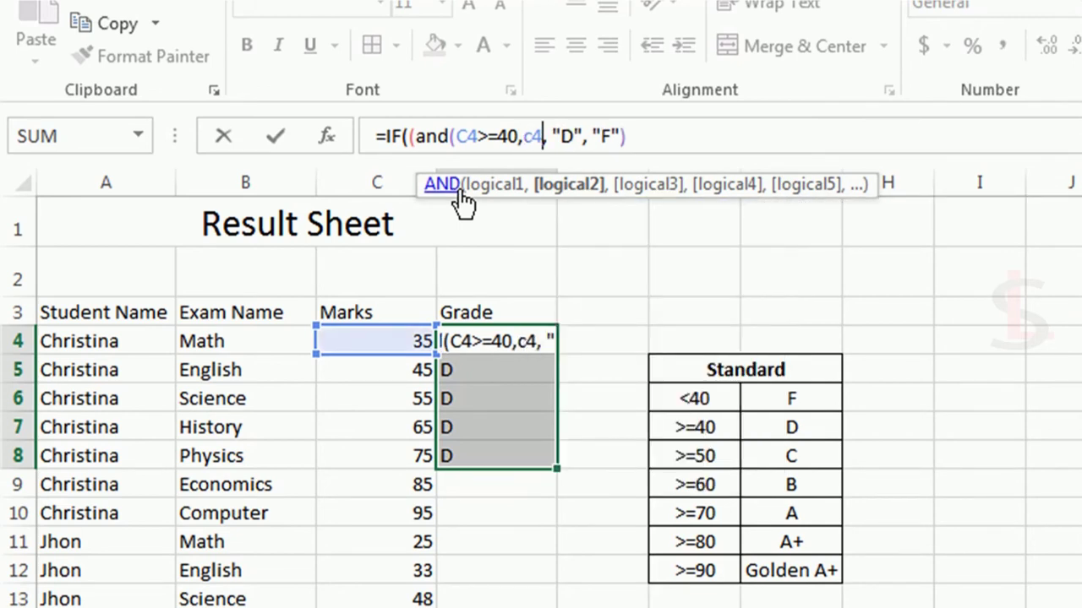
pyautogui.write('<')
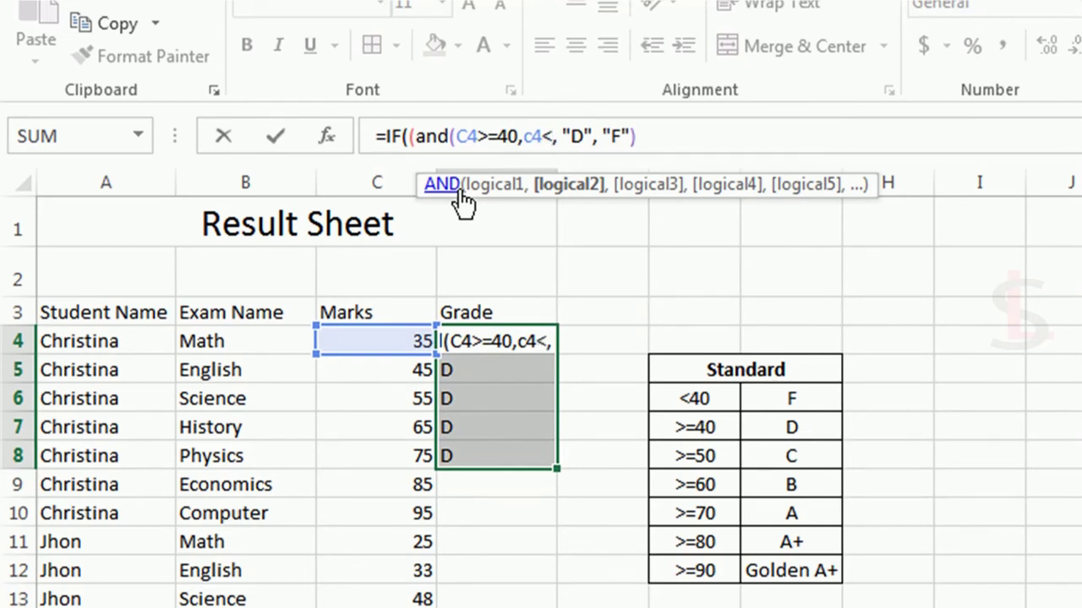
pyautogui.write('50')
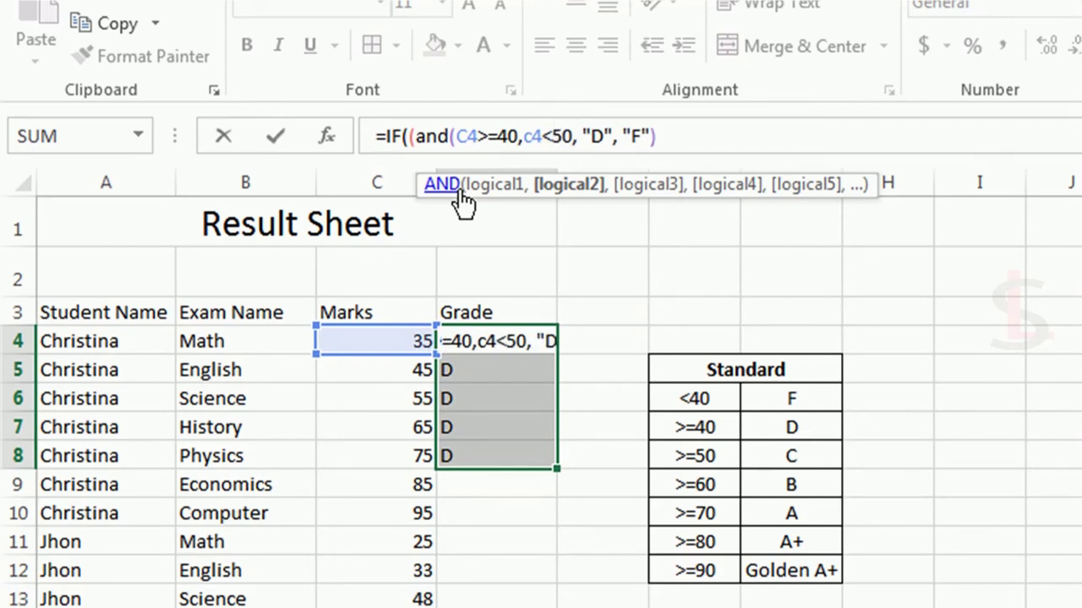
pyautogui.write('))')
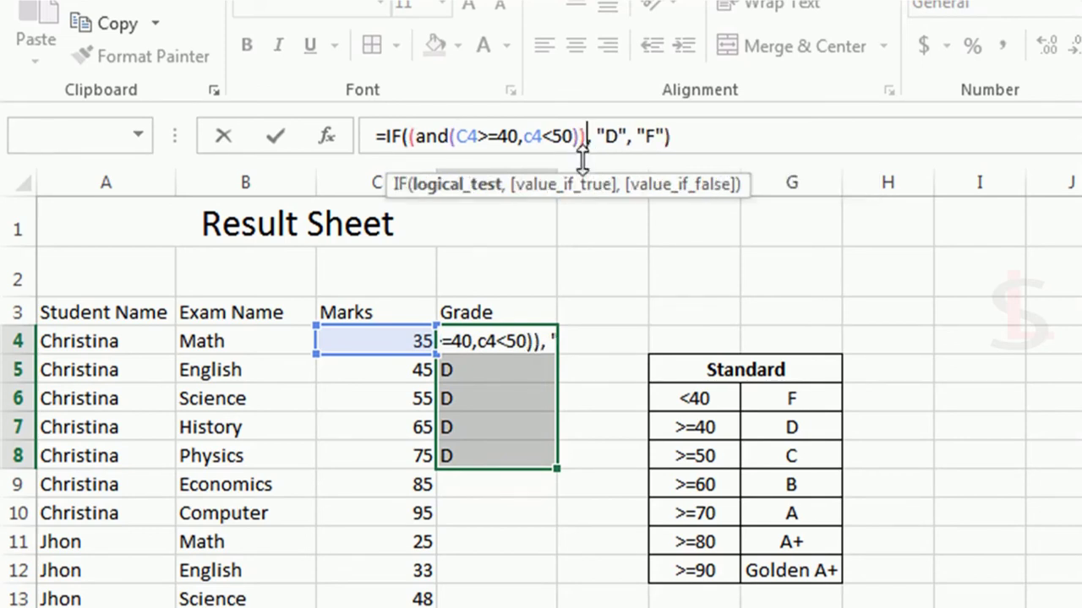
# Enter the edited formula and fill it from D4 down the Grade column to D8.
pyautogui.press('Return')
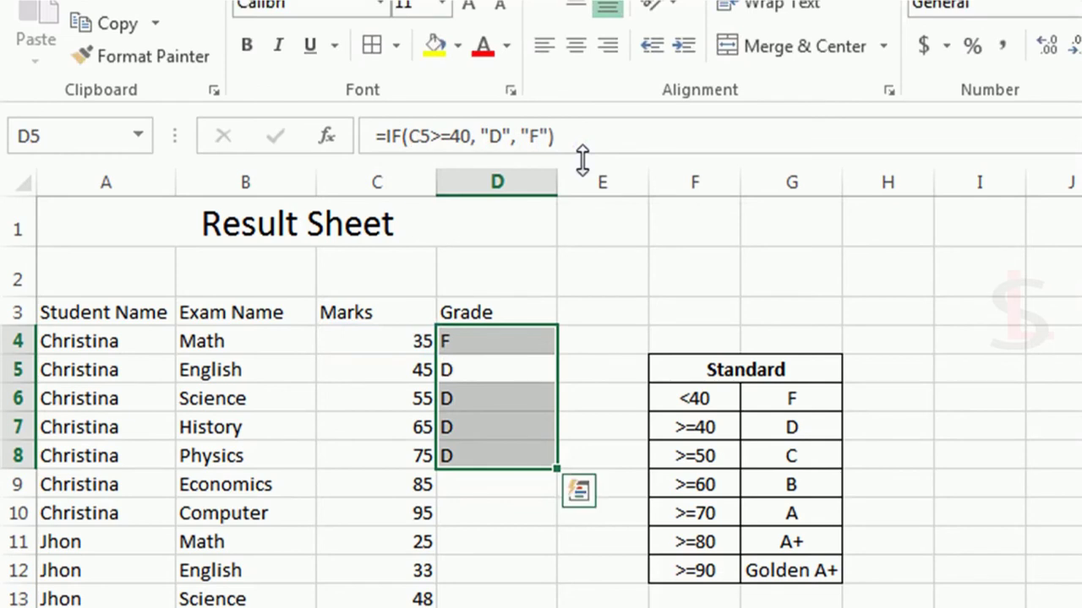
pyautogui.click(507, 340)
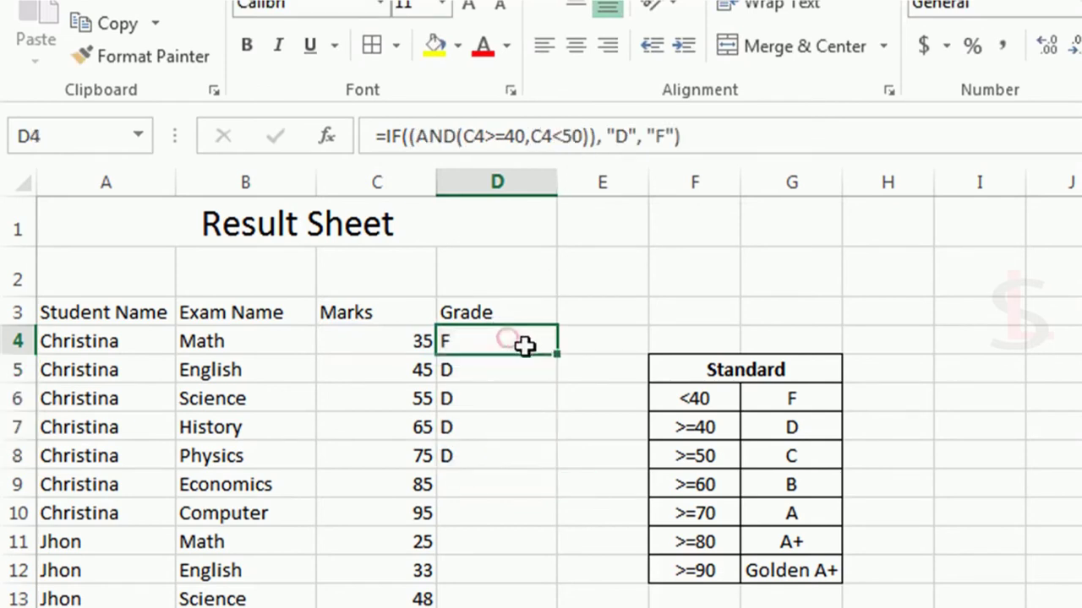
pyautogui.moveTo(558, 358); pyautogui.dragTo(571, 465)
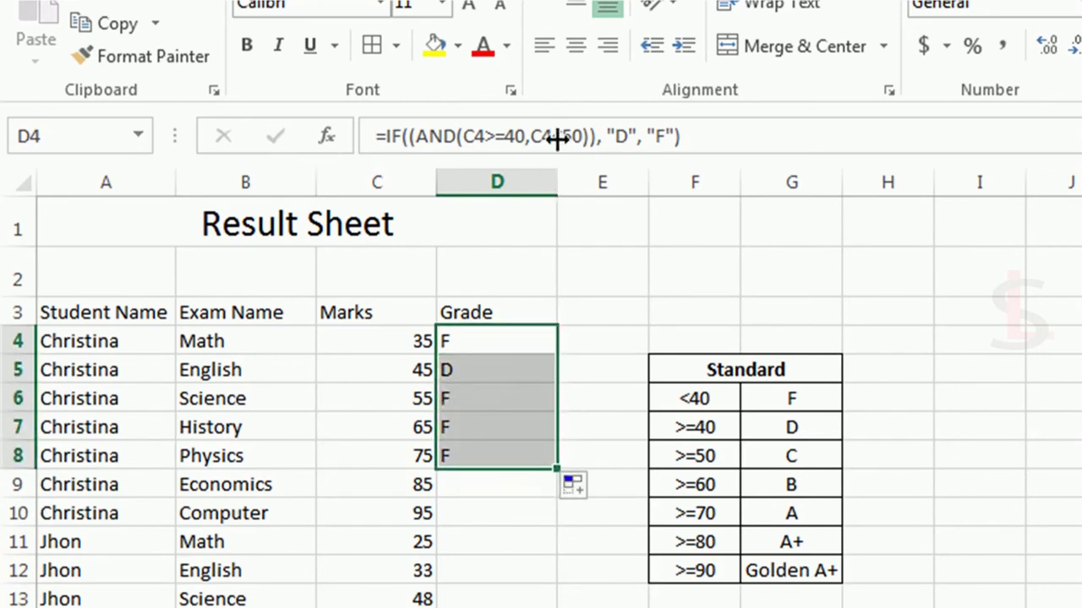
pyautogui.click(662, 135)
pyautogui.moveTo(662, 135); pyautogui.dragTo(674, 136)
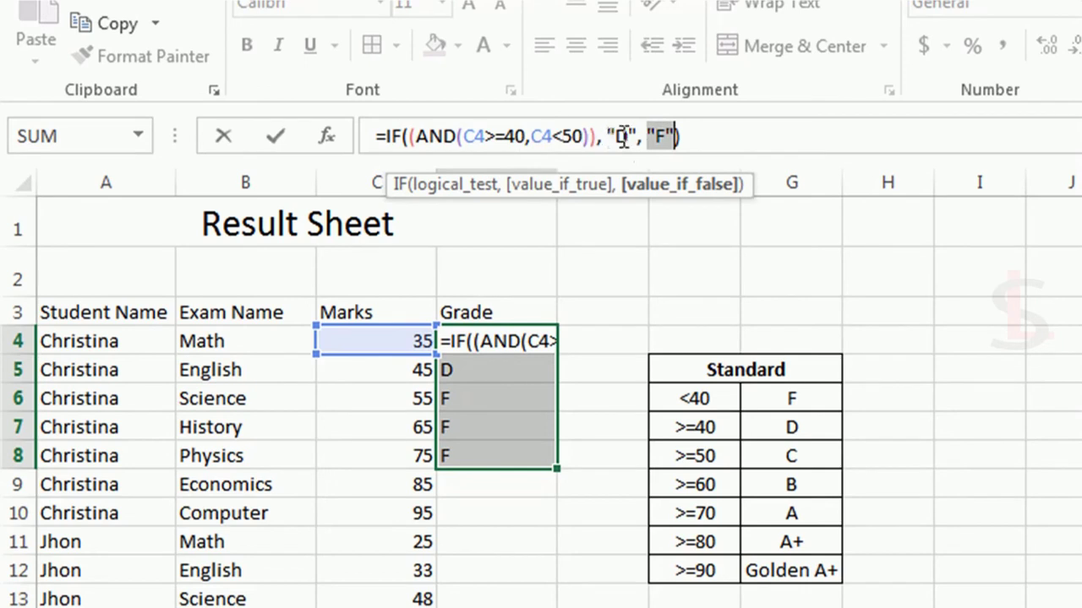
pyautogui.click(650, 140)
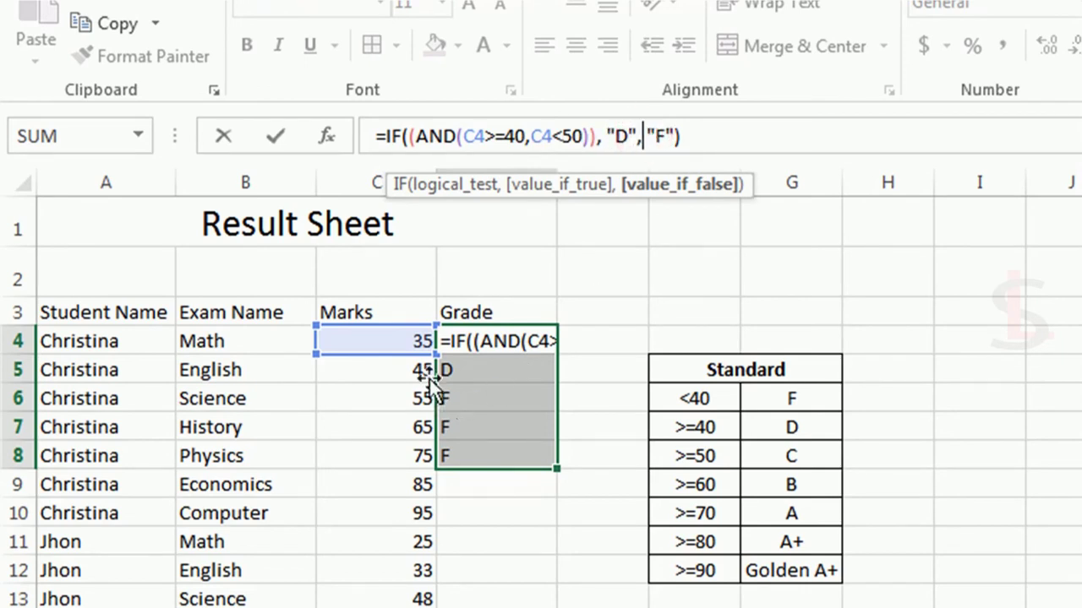
pyautogui.click(471, 393)
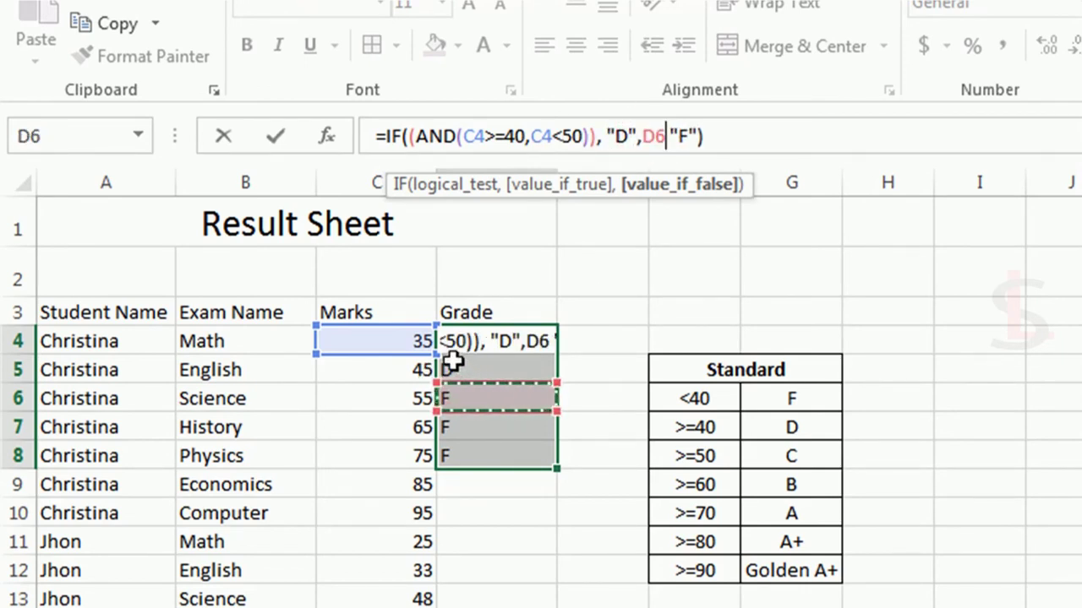
pyautogui.press('BackSpace')
pyautogui.press('BackSpace')
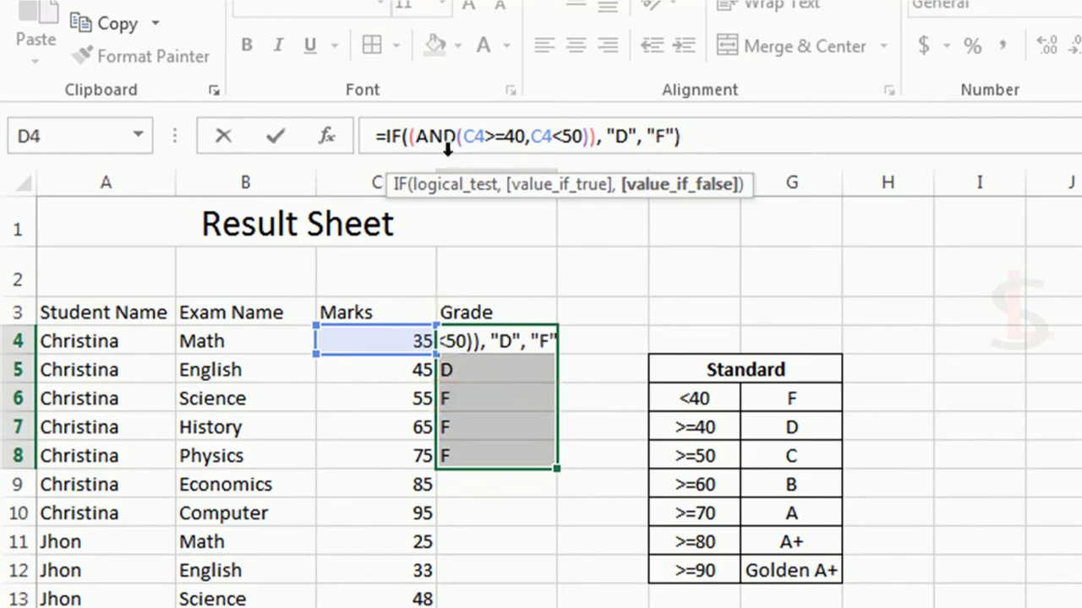
pyautogui.click(659, 137)
# Copy the logical test (AND(C4>=40,C4<50)) from the D4 formula.
pyautogui.click(591, 137)
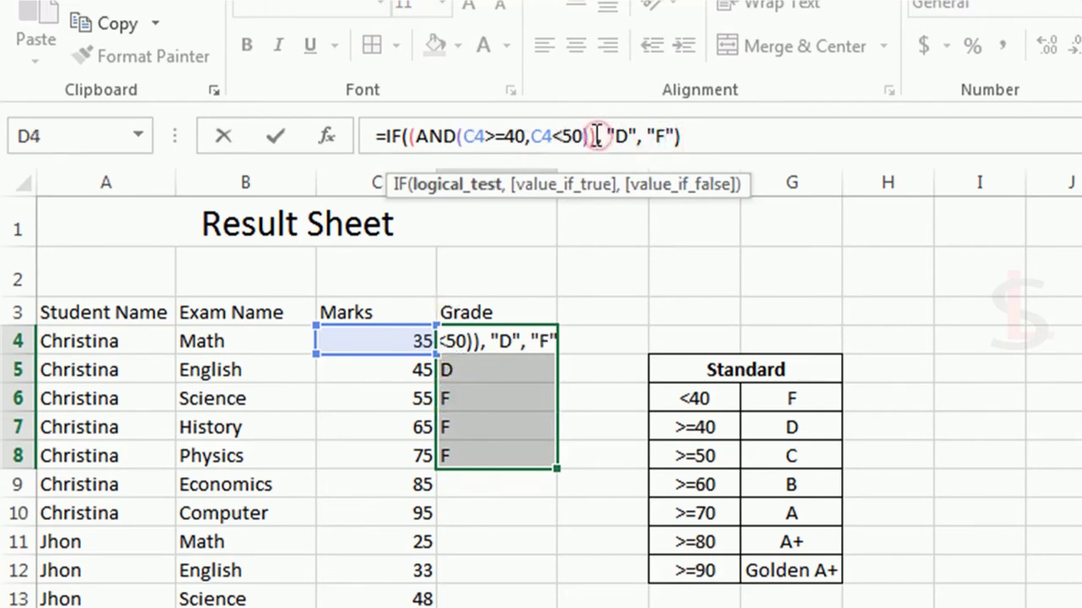
pyautogui.keyDown('shift'); pyautogui.click(409, 136); pyautogui.keyUp('shift')
pyautogui.hotkey('ctrl', 'c')
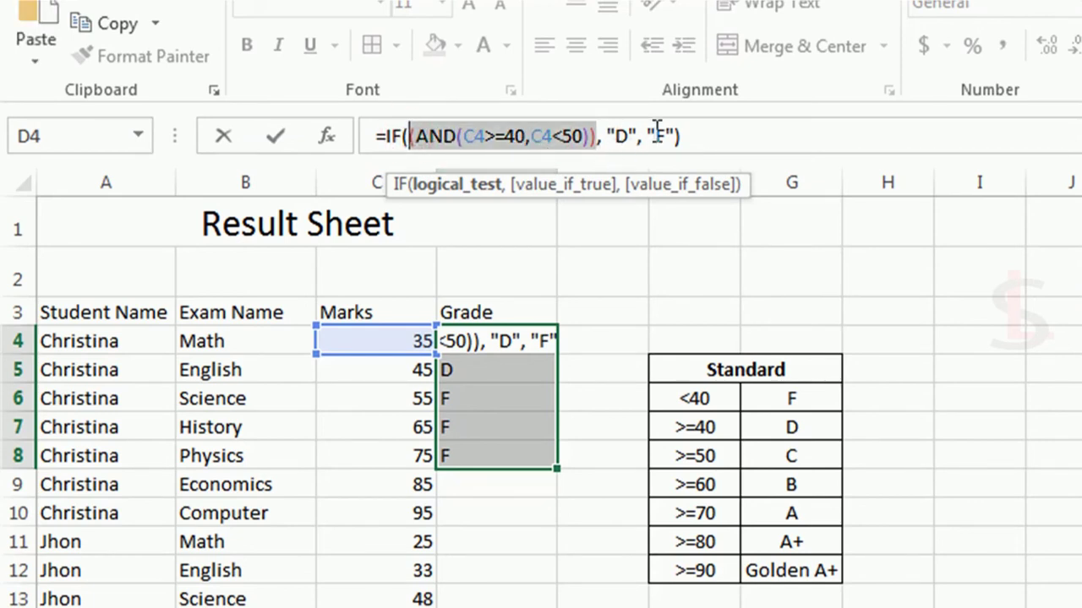
# Replace the "F" value in the D4 formula with a nested IF that uses the copied AND test.
pyautogui.click(655, 134)
pyautogui.click(673, 135)
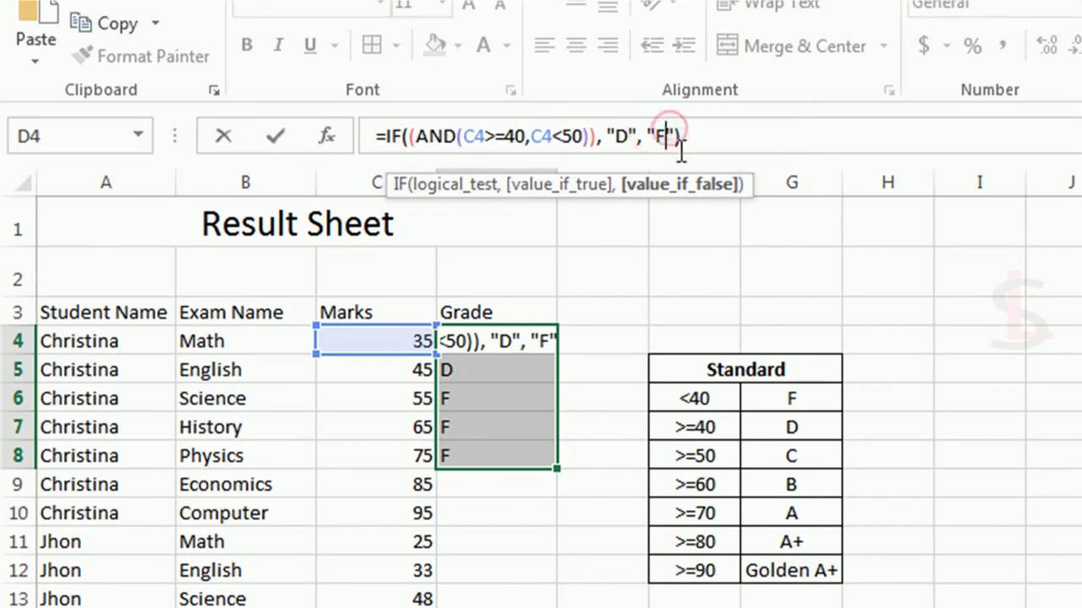
pyautogui.press('BackSpace')
pyautogui.press('BackSpace')
pyautogui.press('BackSpace')
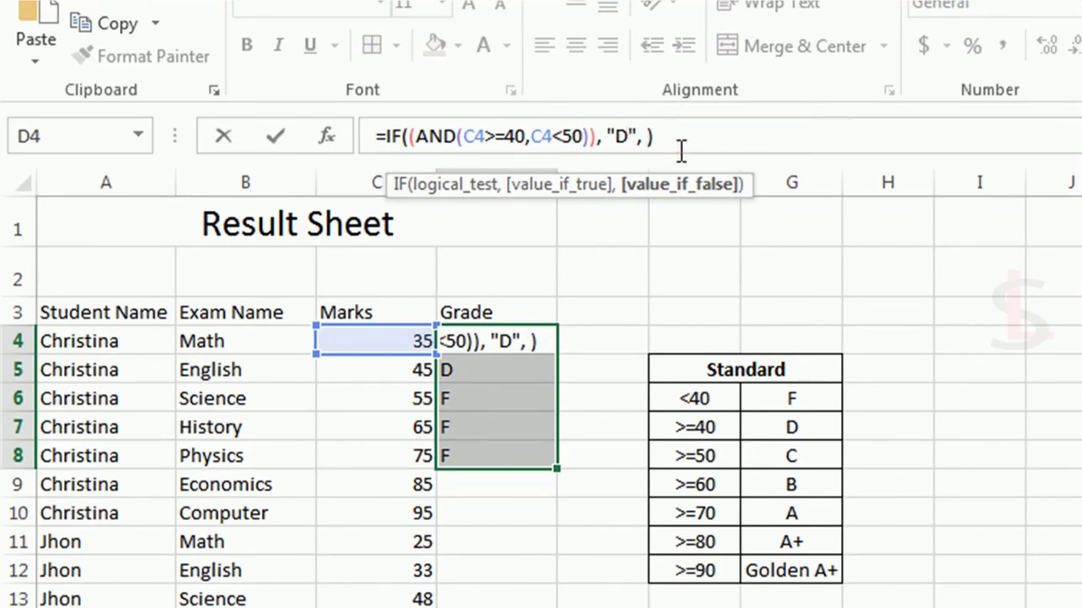
pyautogui.write('IF')
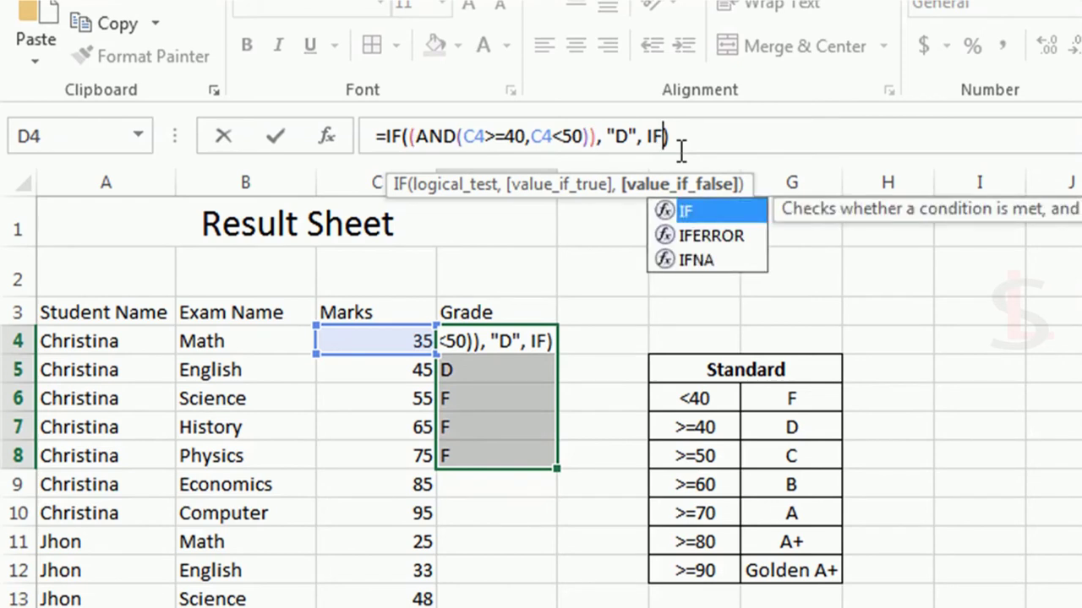
pyautogui.hotkey('ctrl', 'v')
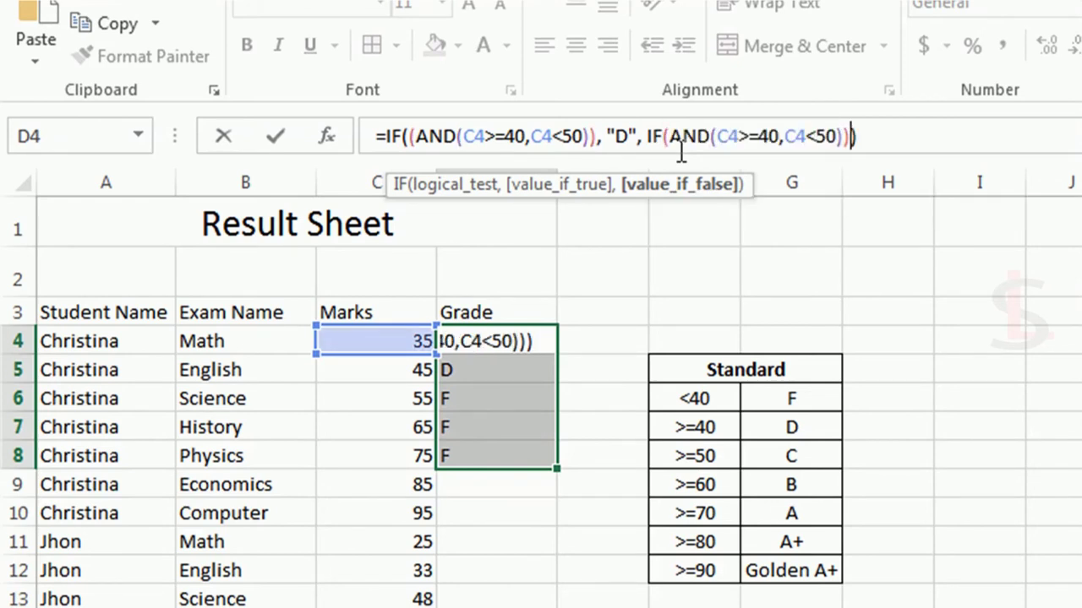
# Change the nested IF's AND conditions to C4>=50 and C4<60.
pyautogui.click(771, 135)
pyautogui.press('BackSpace')
pyautogui.write('5')
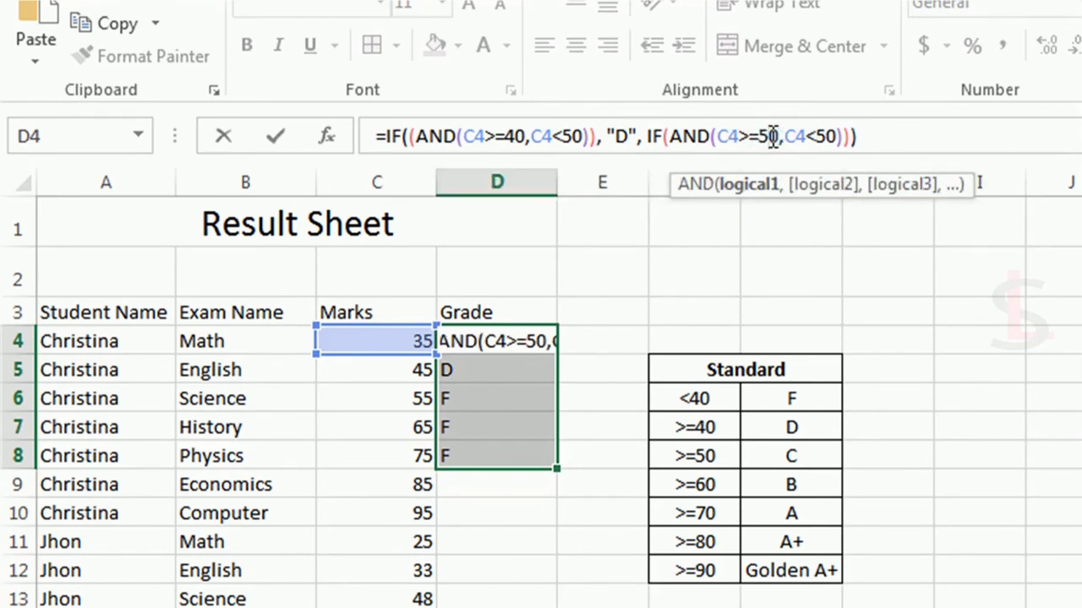
pyautogui.click(827, 135)
pyautogui.press('BackSpace')
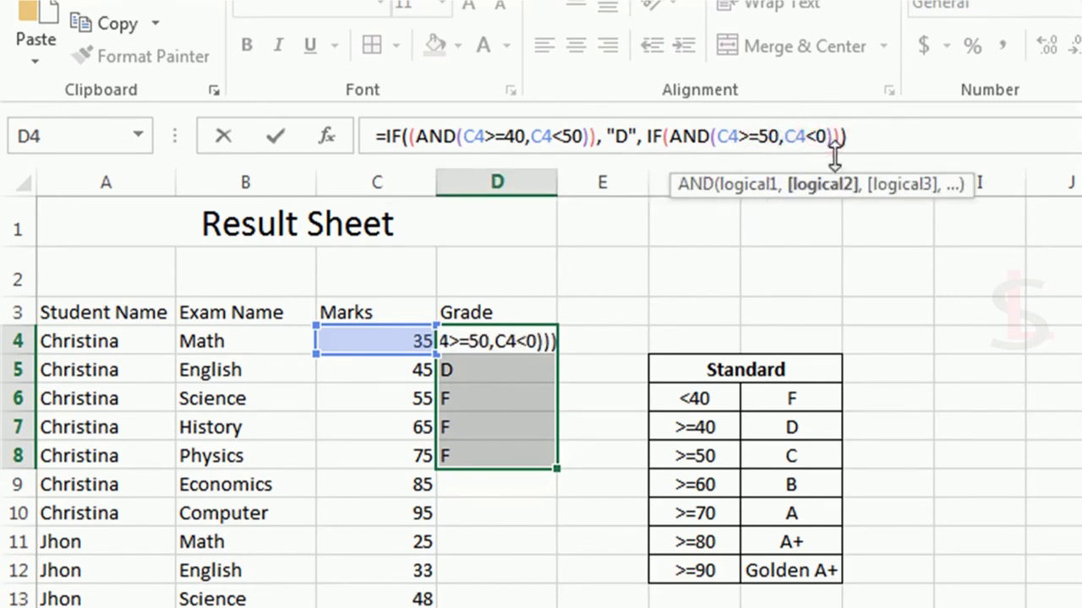
pyautogui.write('6')
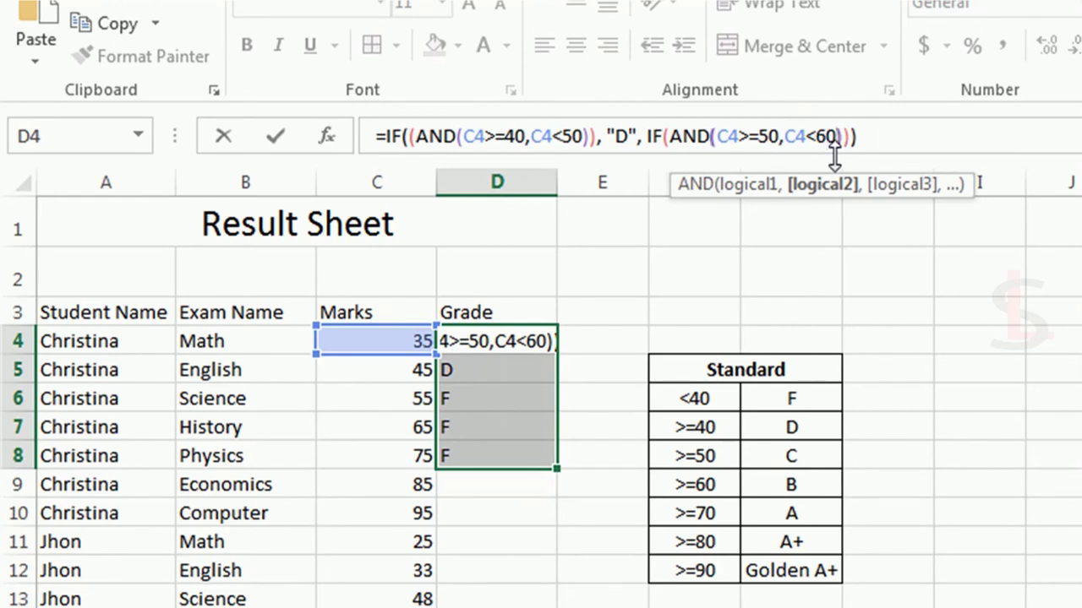
# Make the nested IF in D4 return "C" when its test is true and "F" when it is false.
pyautogui.press('Right')
pyautogui.press('Right')
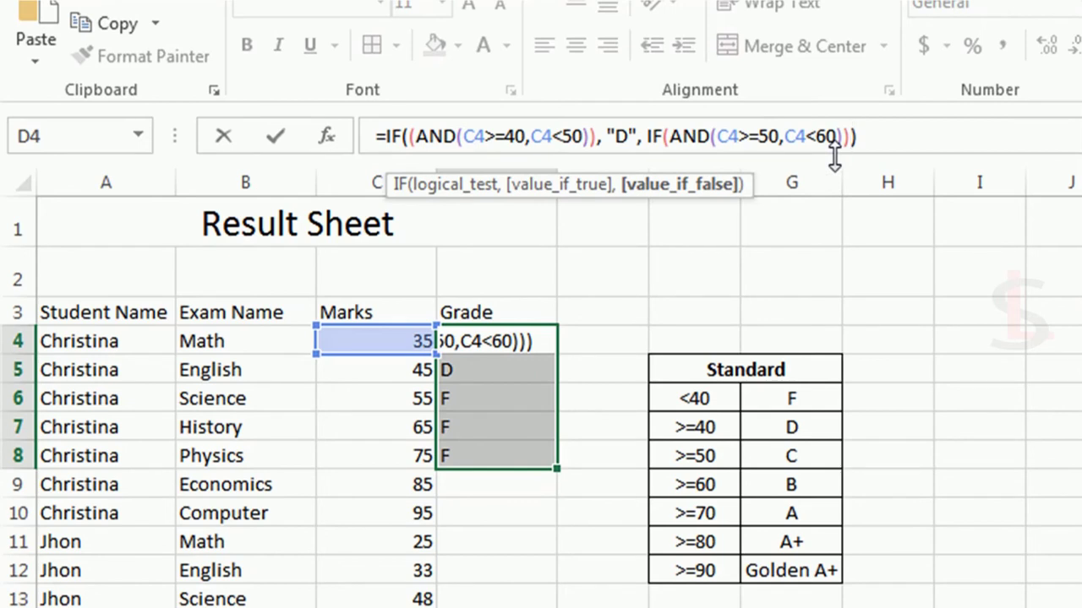
pyautogui.write(', ')
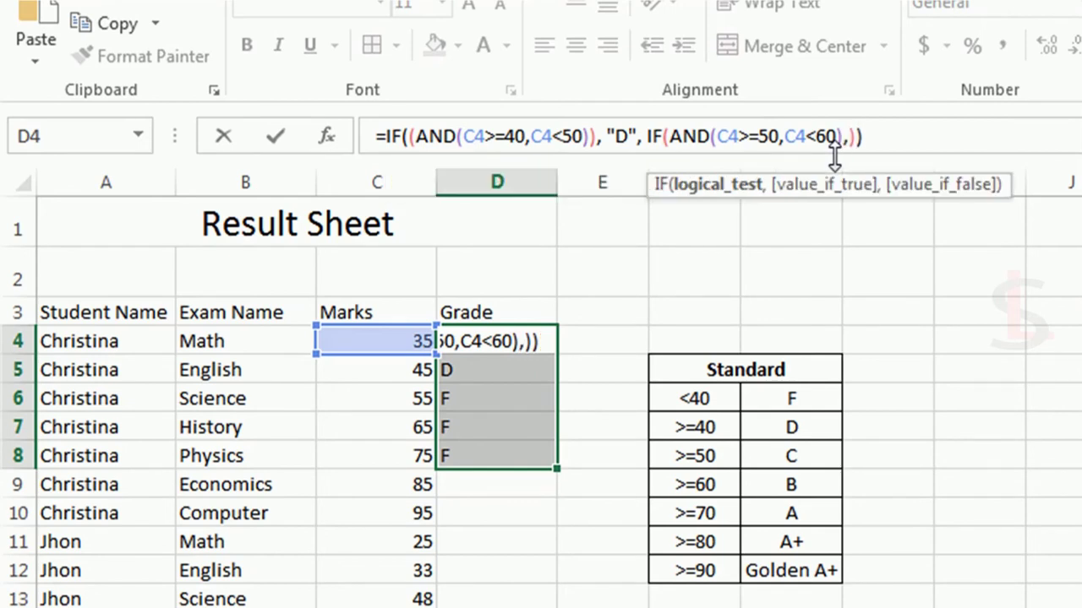
pyautogui.write('""')
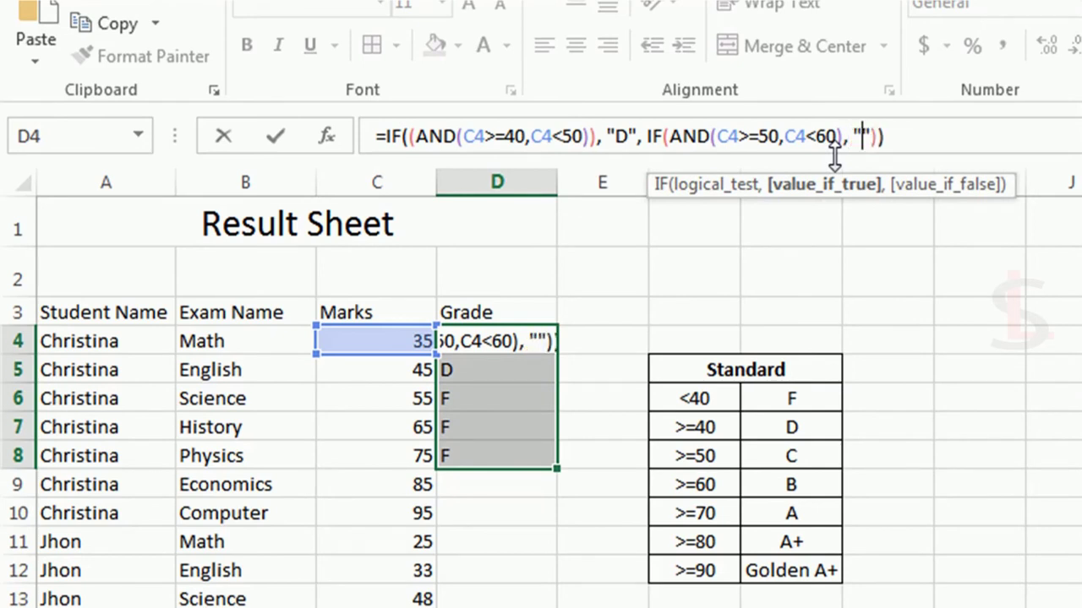
pyautogui.write('C')
pyautogui.press('Right')
pyautogui.press('Right')
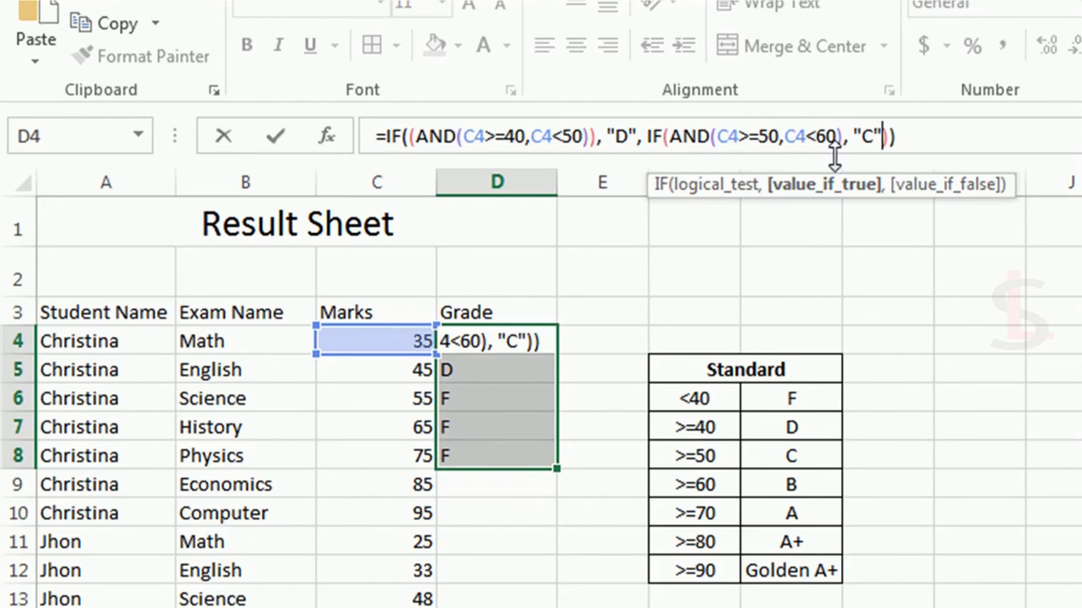
pyautogui.write(', "D"')
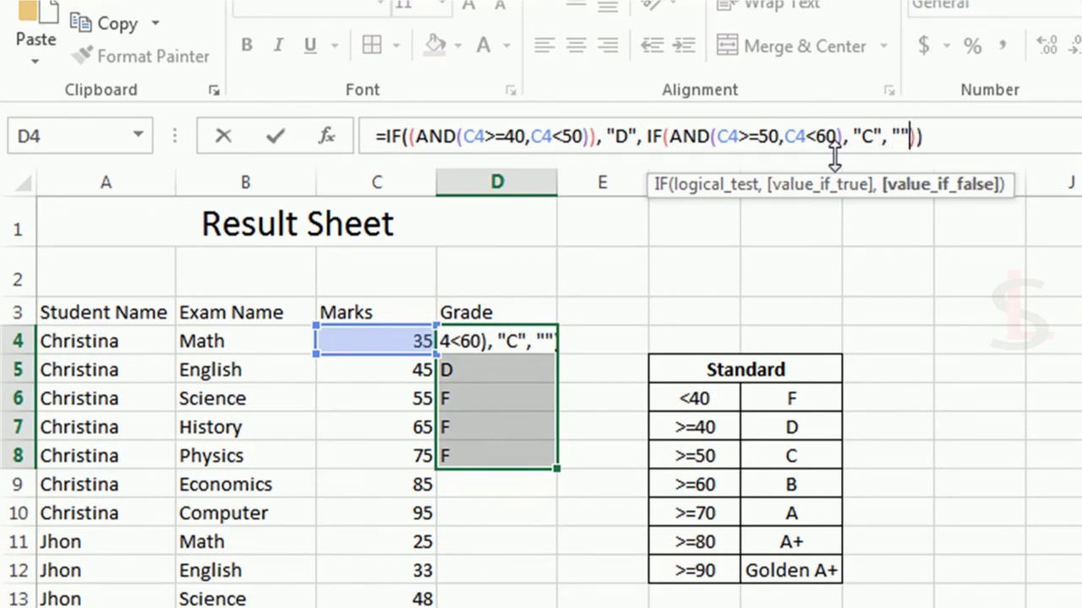
pyautogui.press('Left')
pyautogui.write('F')
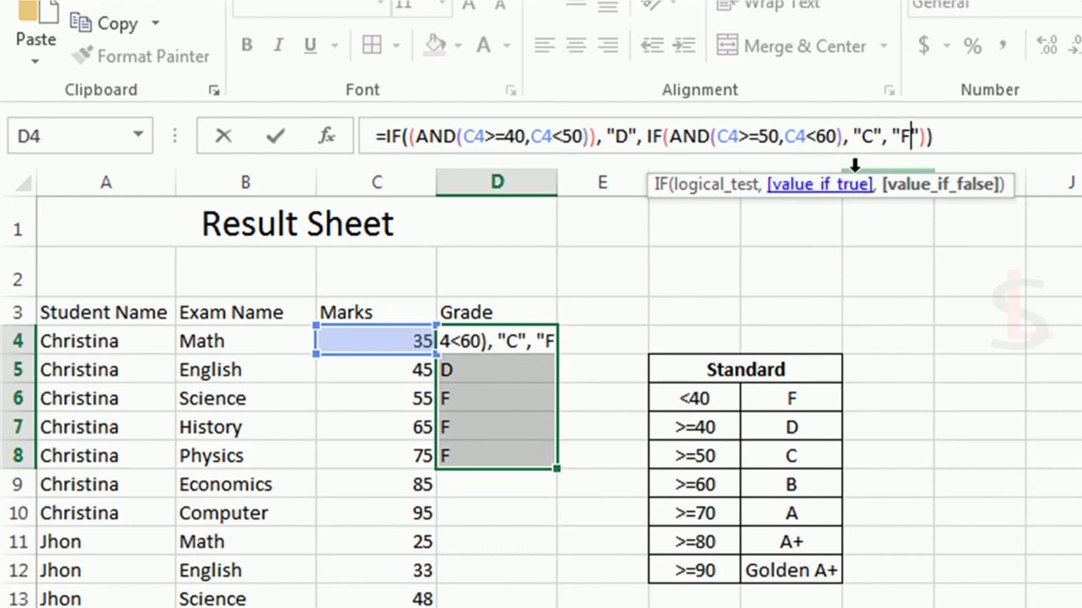
# Enter the nested IF formula and fill it from D4 down through D8.
pyautogui.press('Return')
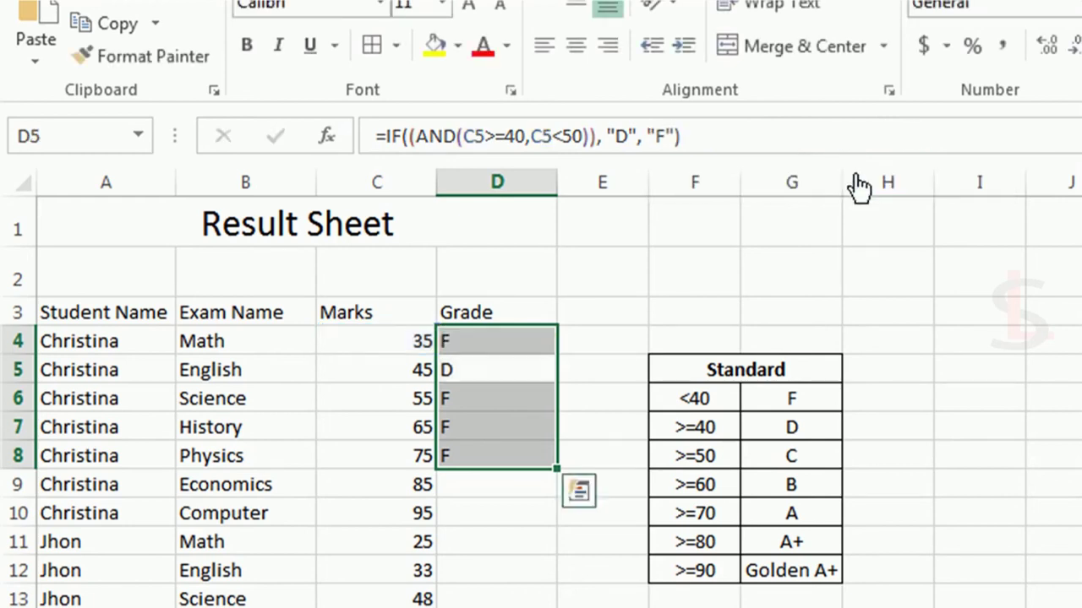
pyautogui.click(482, 342)
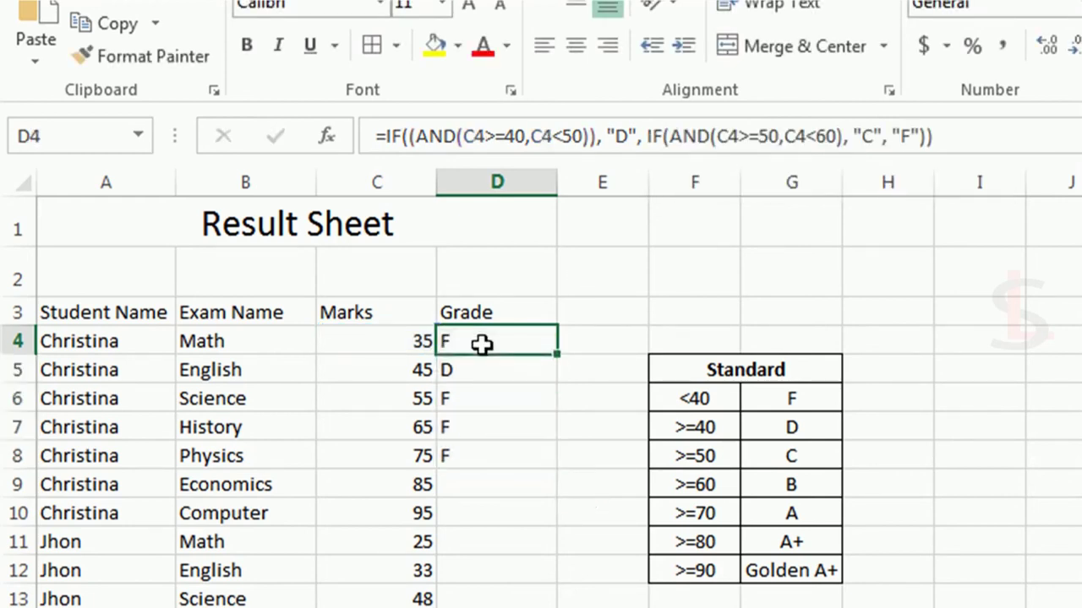
pyautogui.moveTo(553, 355); pyautogui.dragTo(562, 459)
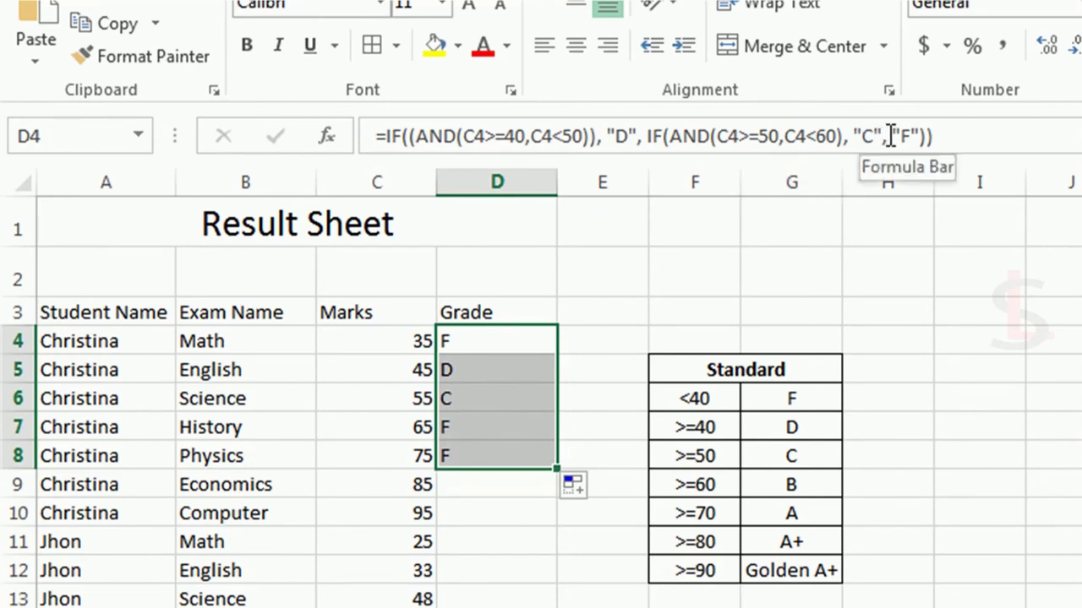
# Copy the nested IF(AND(C4>=50,C4<60), "C", "F") part of the D4 formula.
pyautogui.click(919, 135)
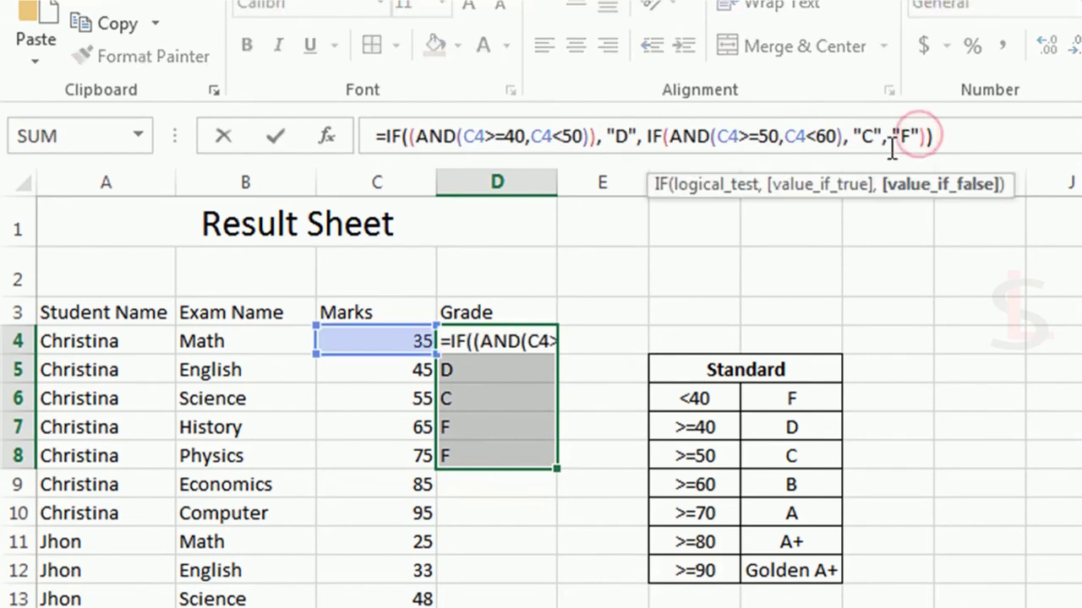
pyautogui.write(')')
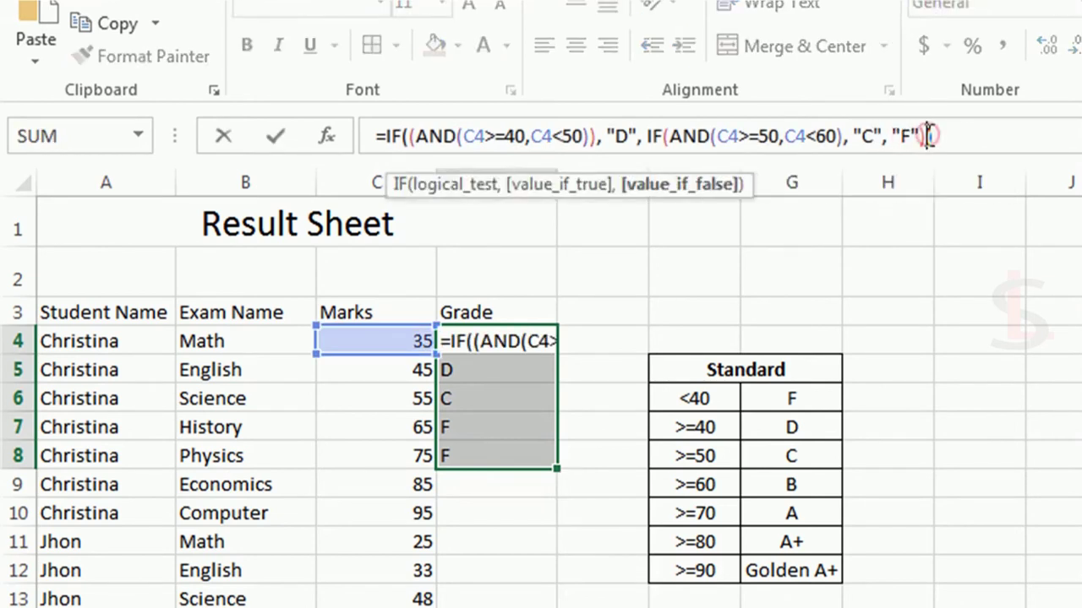
pyautogui.click(644, 135)
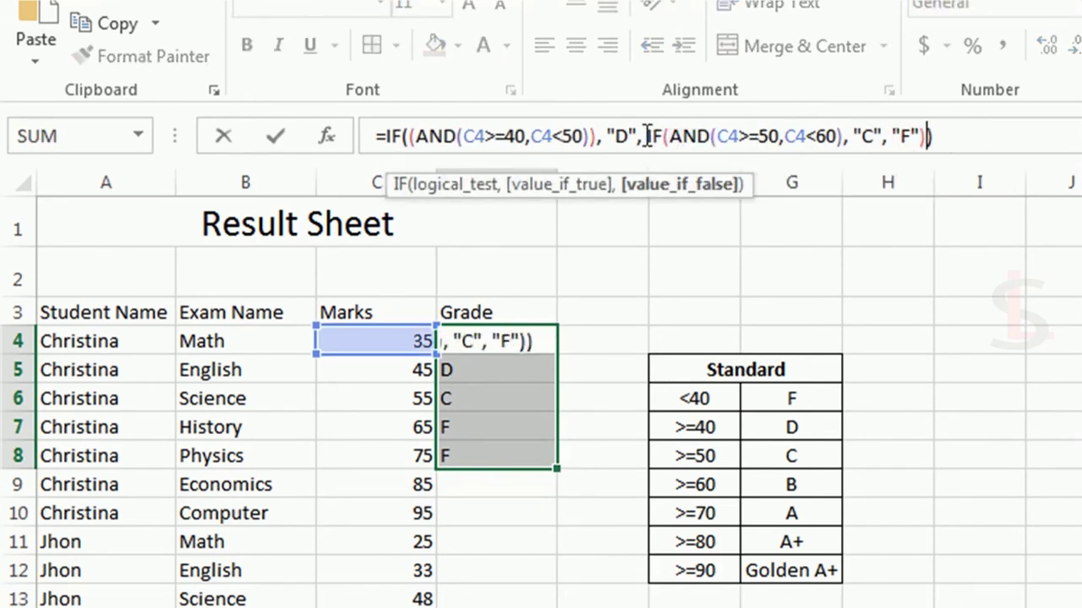
pyautogui.doubleClick(649, 135)
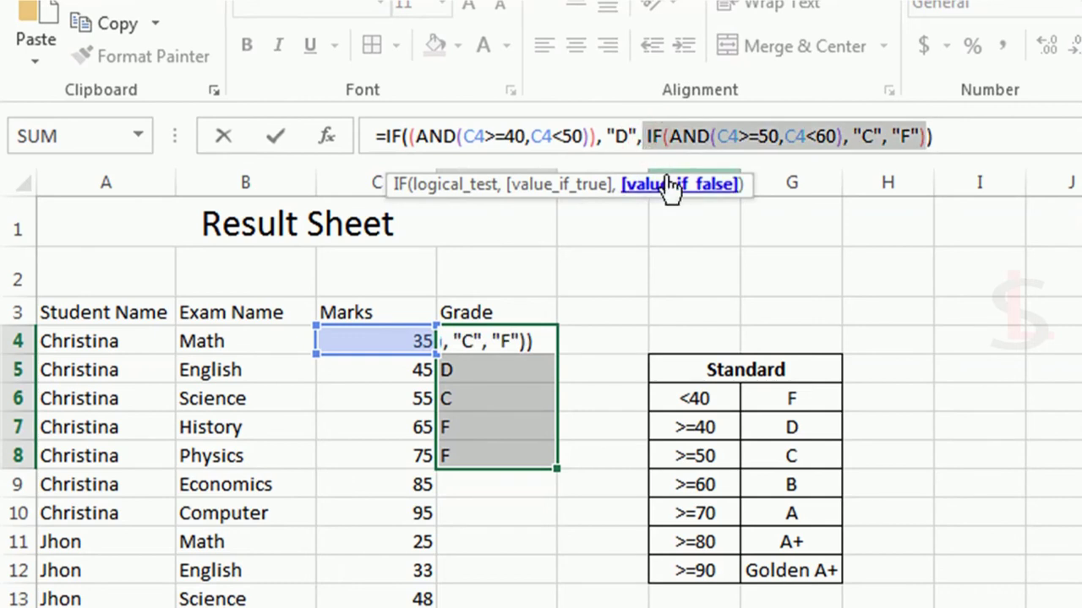
pyautogui.rightClick(921, 135)
pyautogui.click(958, 181)
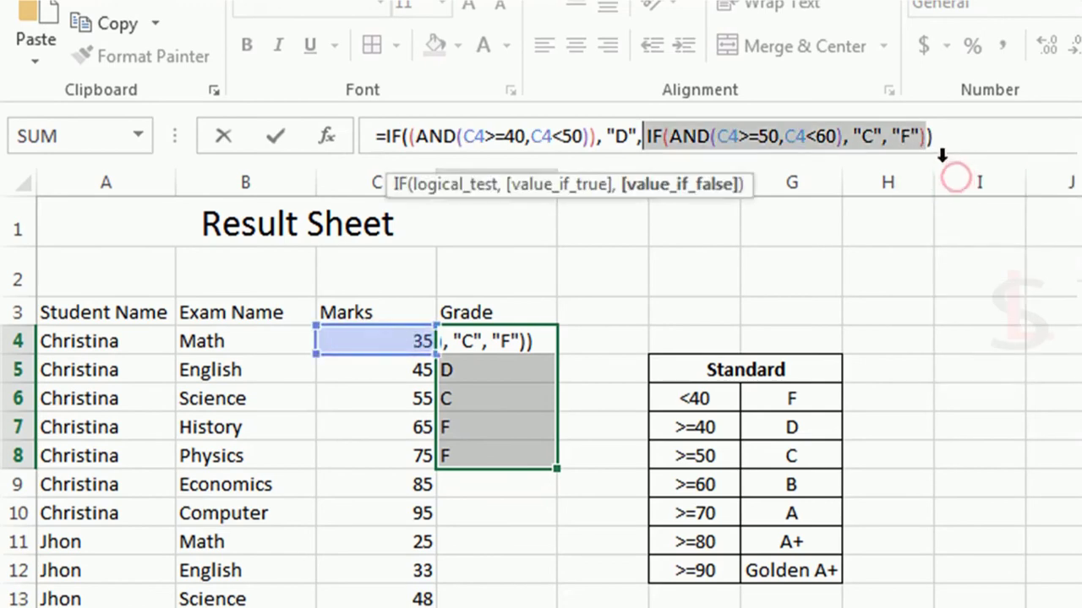
# Replace the "F" value in the D4 formula with the copied nested IF for grade C.
pyautogui.click(927, 136)
pyautogui.moveTo(918, 136); pyautogui.dragTo(894, 138)
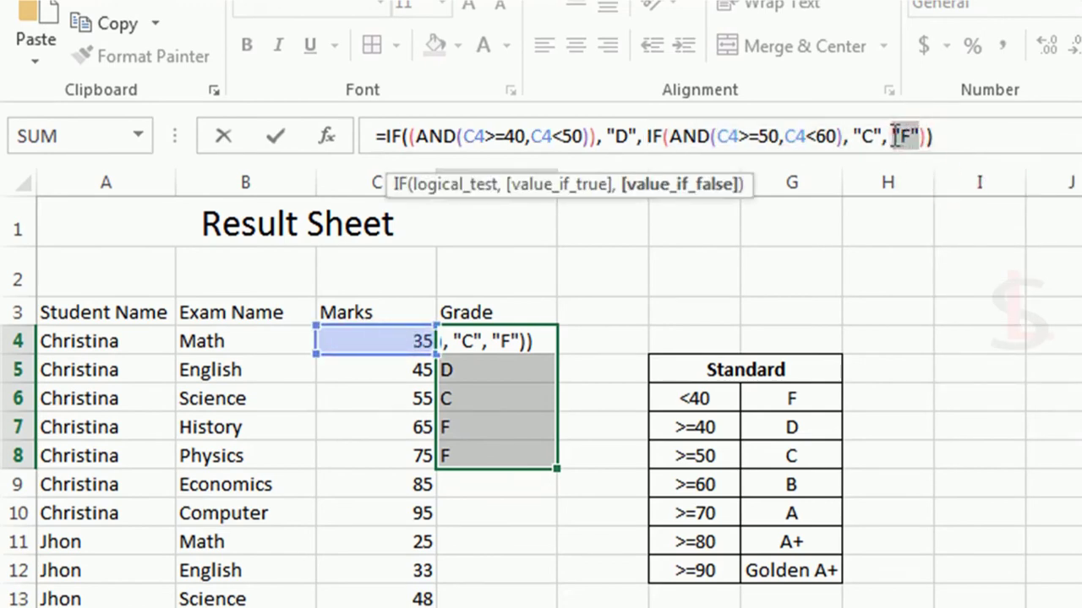
pyautogui.rightClick(897, 136)
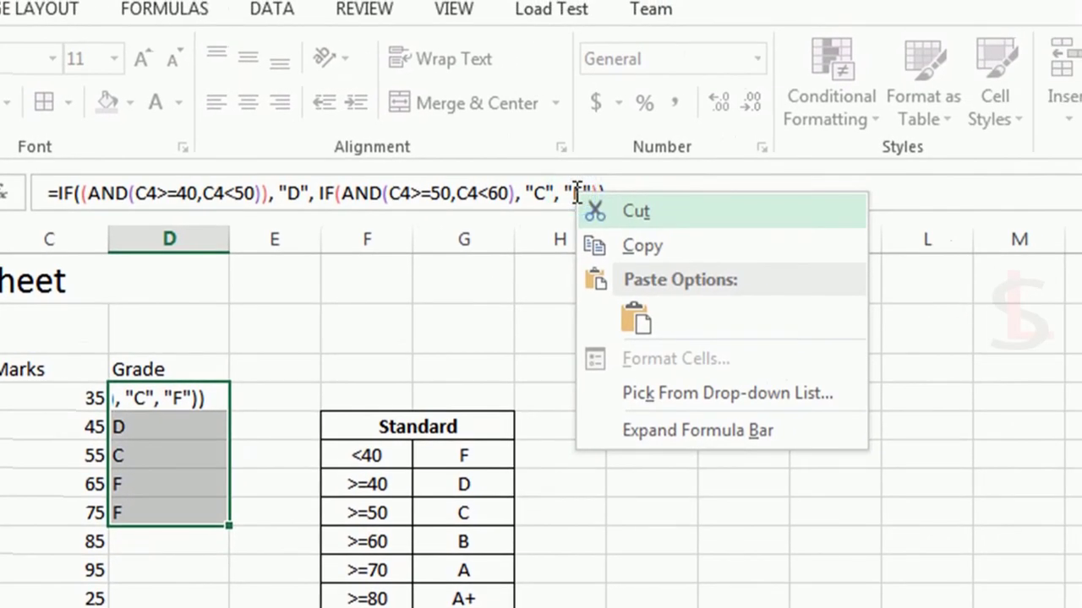
pyautogui.click(636, 318)
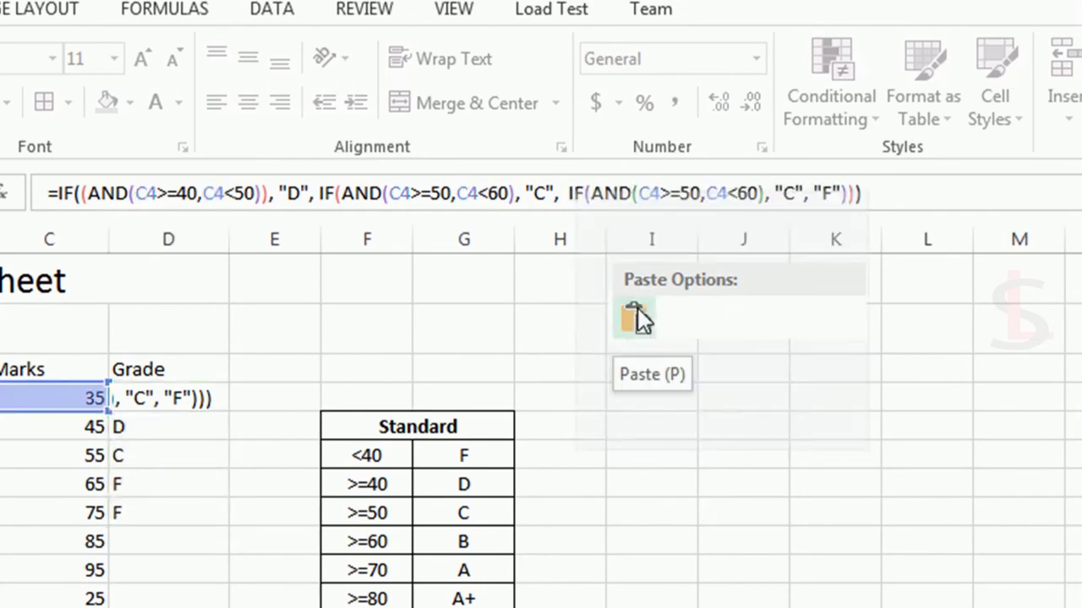
# Change the innermost IF's AND conditions in D4 to C4>=60 and C4<70.
pyautogui.click(701, 197)
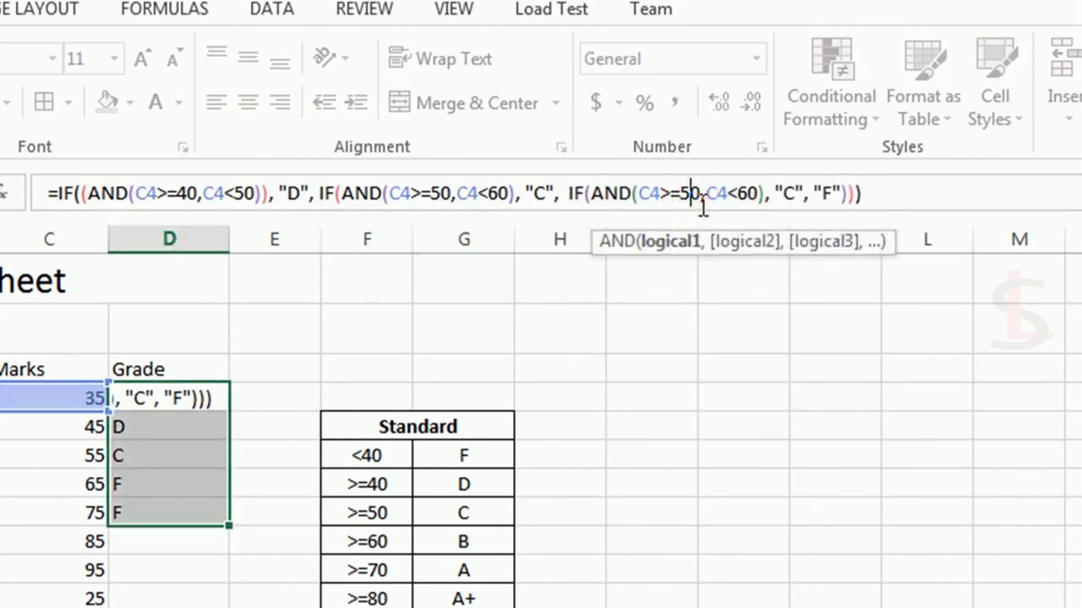
pyautogui.press('BackSpace')
pyautogui.write('6')
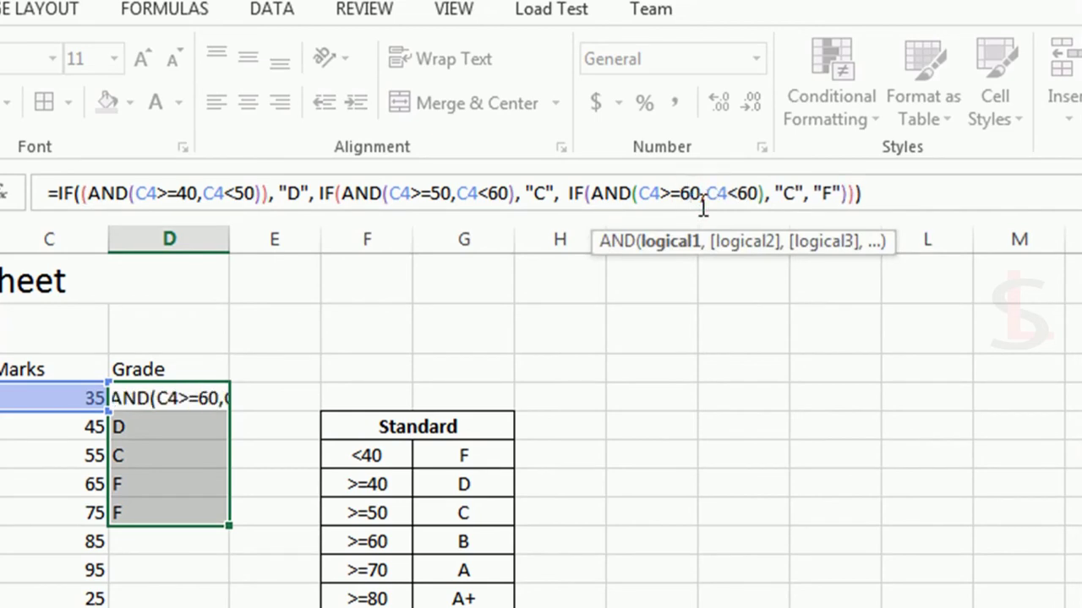
pyautogui.press('Right')
pyautogui.press('Right')
pyautogui.press('Right')
pyautogui.press('Right')
pyautogui.press('Right')
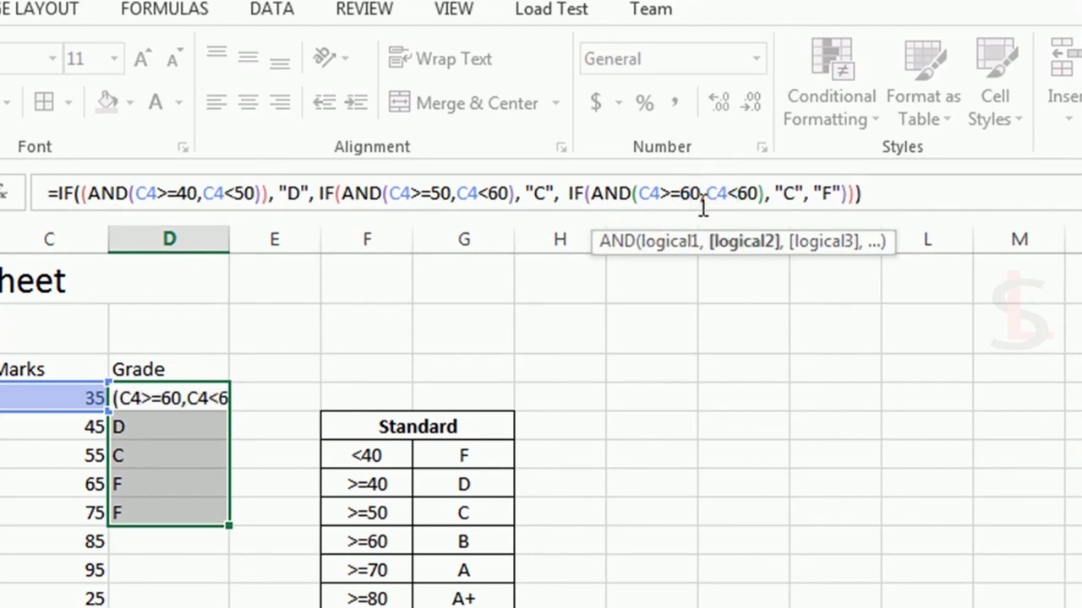
pyautogui.press('Delete')
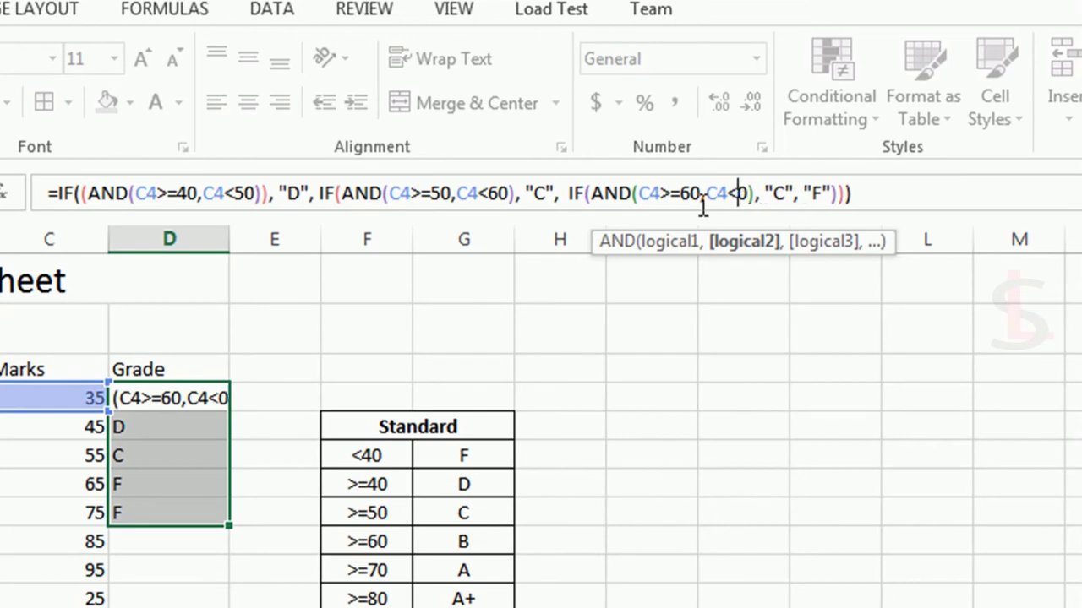
pyautogui.write('7')
# Make the innermost IF in the D4 formula return "B" when its test is true.
pyautogui.press('Right')
pyautogui.press('Right')
pyautogui.press('Right')
pyautogui.press('Right')
pyautogui.press('Right')
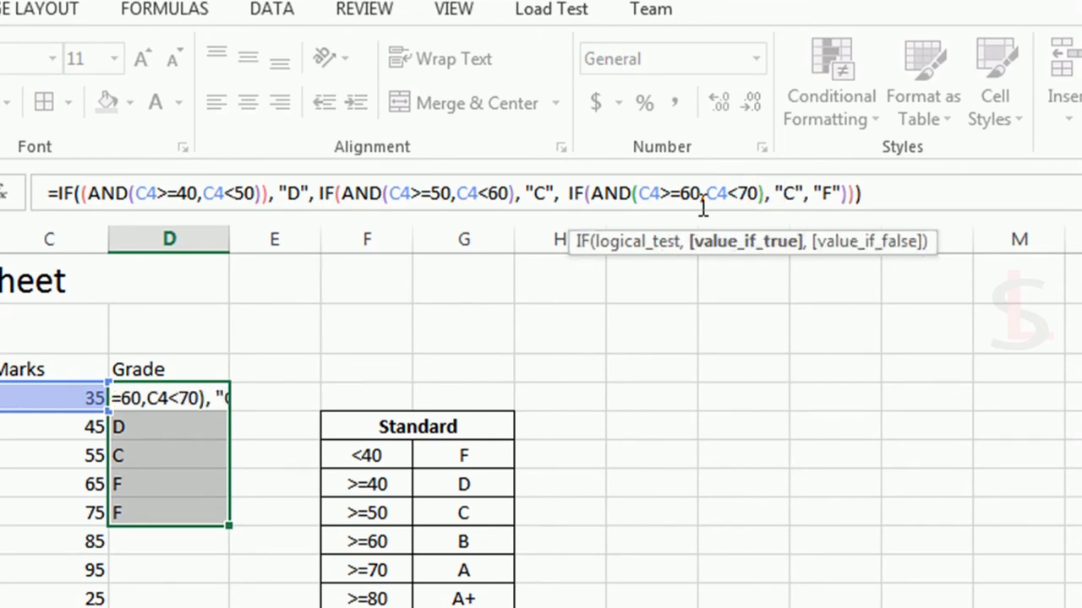
pyautogui.press('Delete')
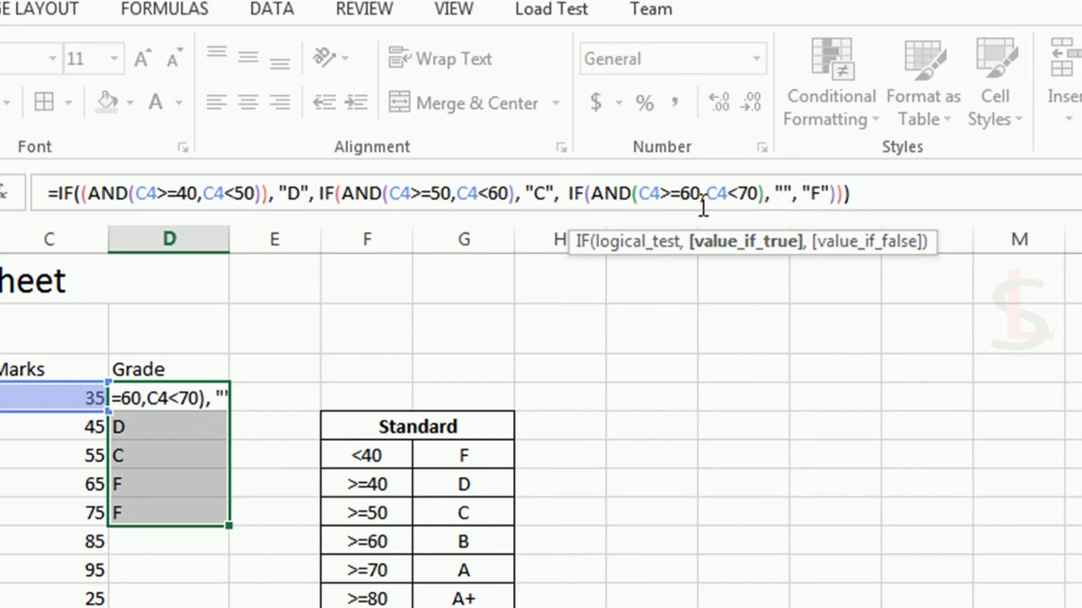
pyautogui.write('B')
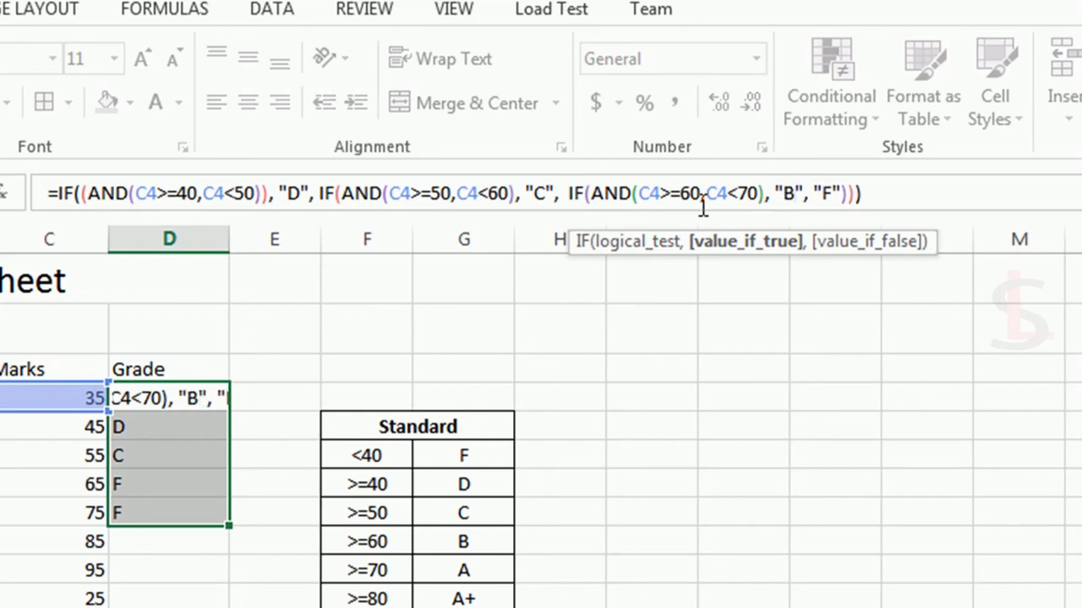
# Enter the extended formula in D4 and fill it down through D9.
pyautogui.press('Return')
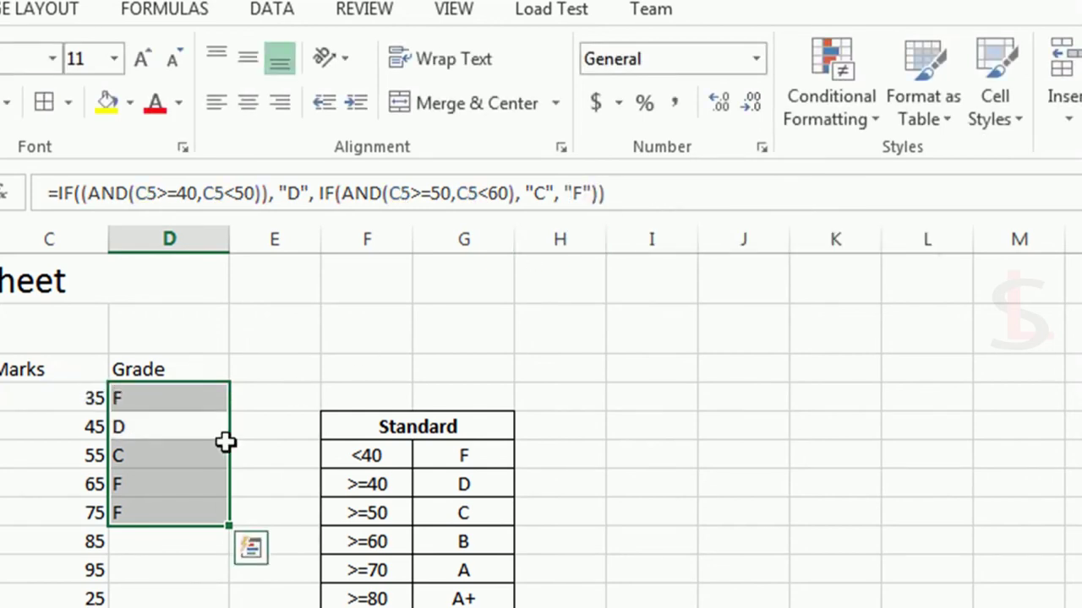
pyautogui.click(149, 400)
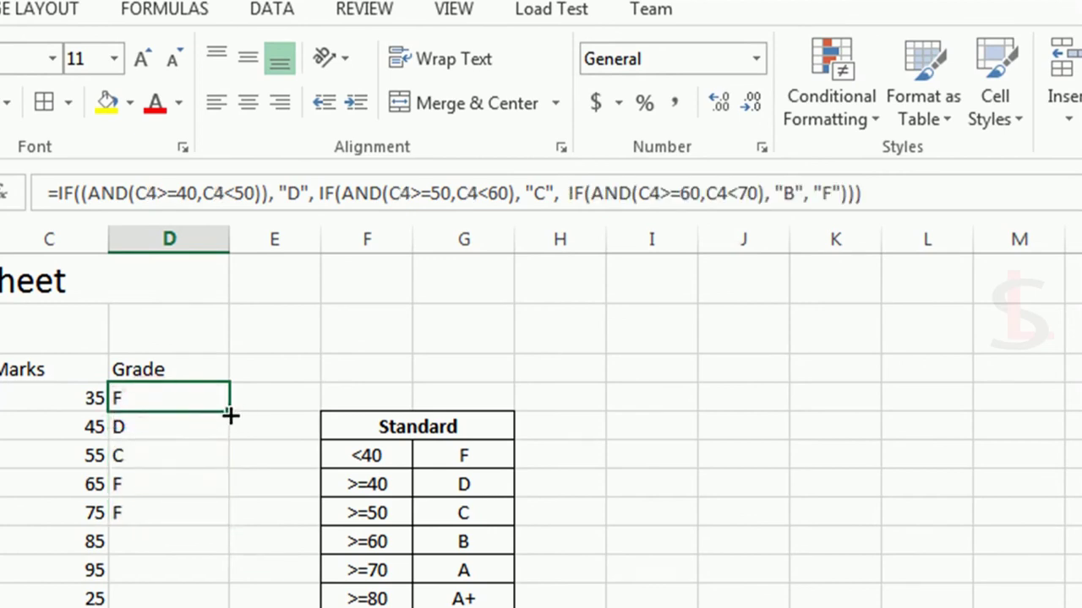
pyautogui.moveTo(230, 414); pyautogui.dragTo(237, 553)
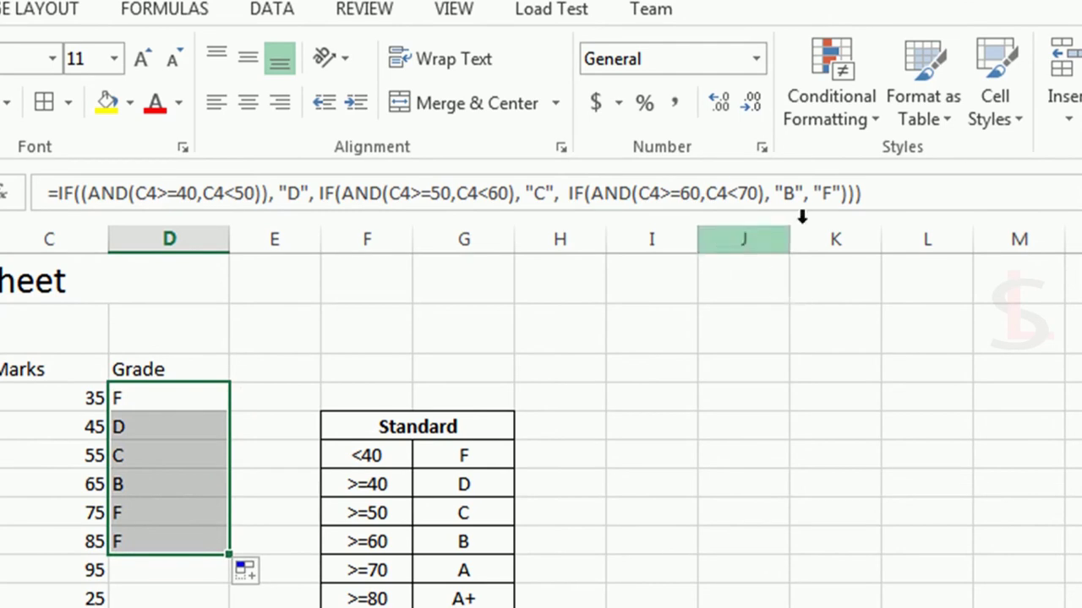
# Copy the innermost IF(AND(C4>=60,C4<70), "B", "F") part of the D4 formula.
pyautogui.click(821, 194)
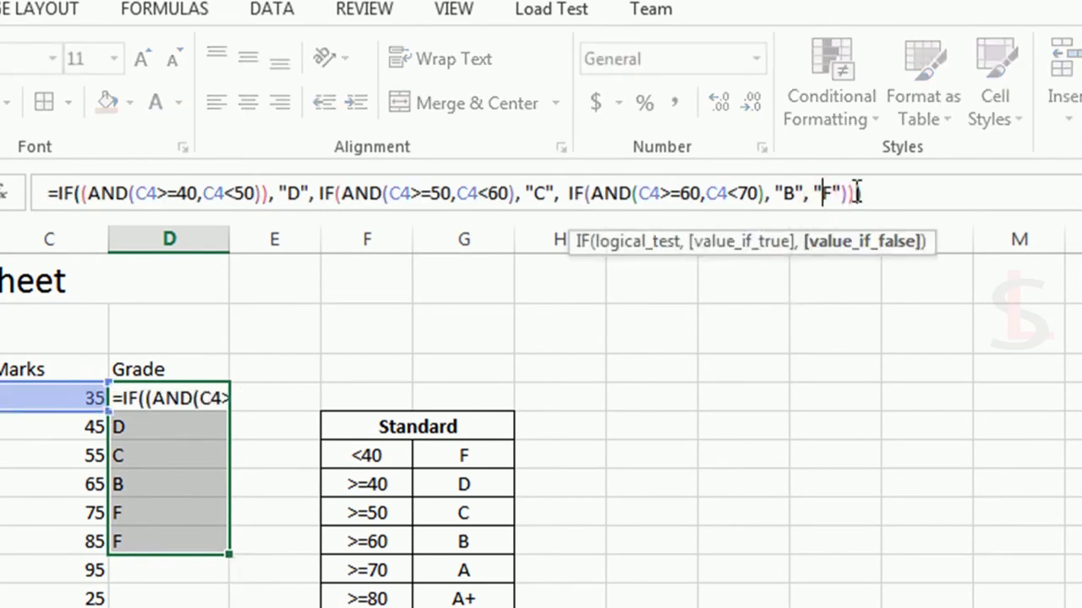
pyautogui.click(855, 194)
pyautogui.click(852, 193)
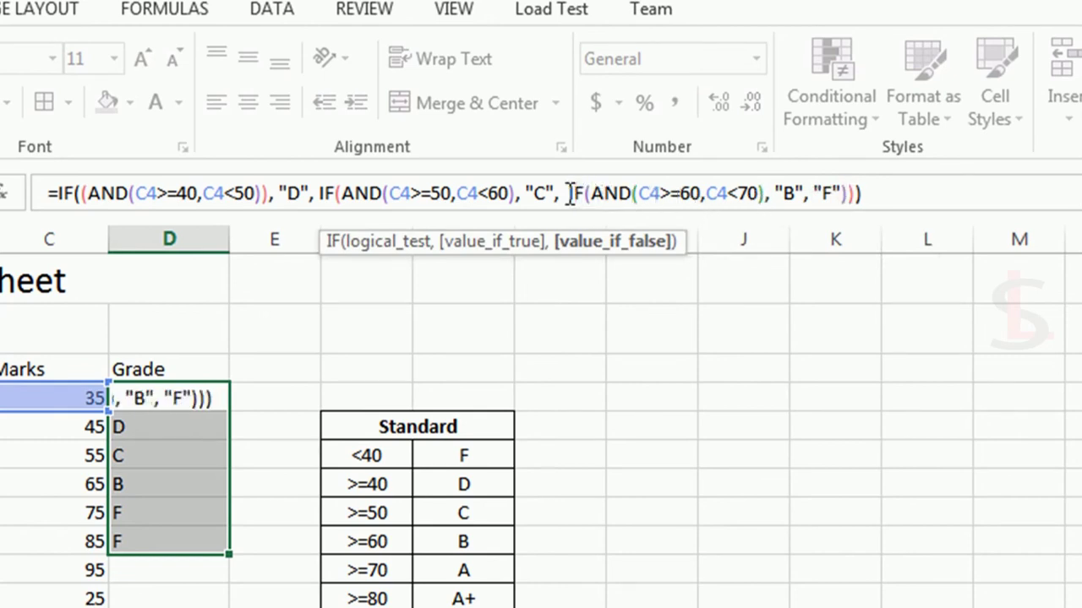
pyautogui.click(607, 242)
pyautogui.hotkey('ctrl', 'c')
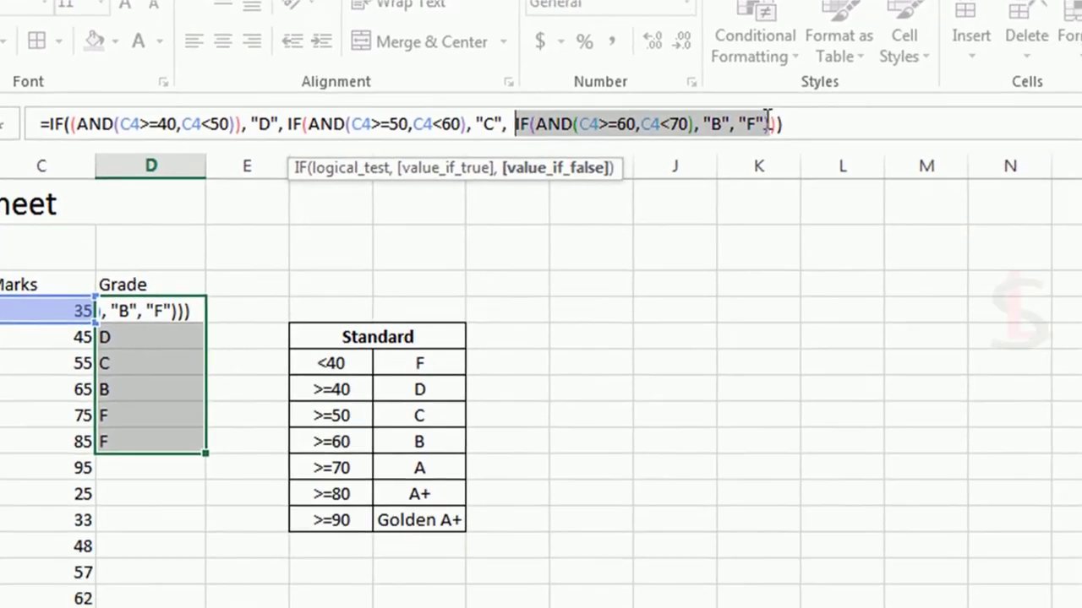
# Replace the "F" value in the D4 formula with the copied nested IF for grade B.
pyautogui.click(826, 193)
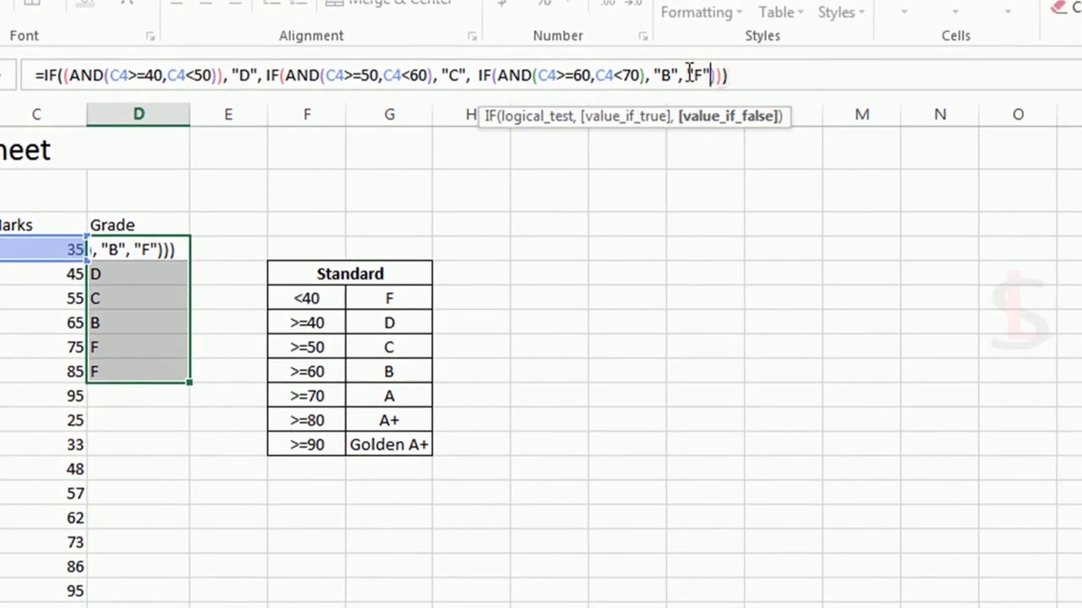
pyautogui.moveTo(710, 75); pyautogui.dragTo(689, 72)
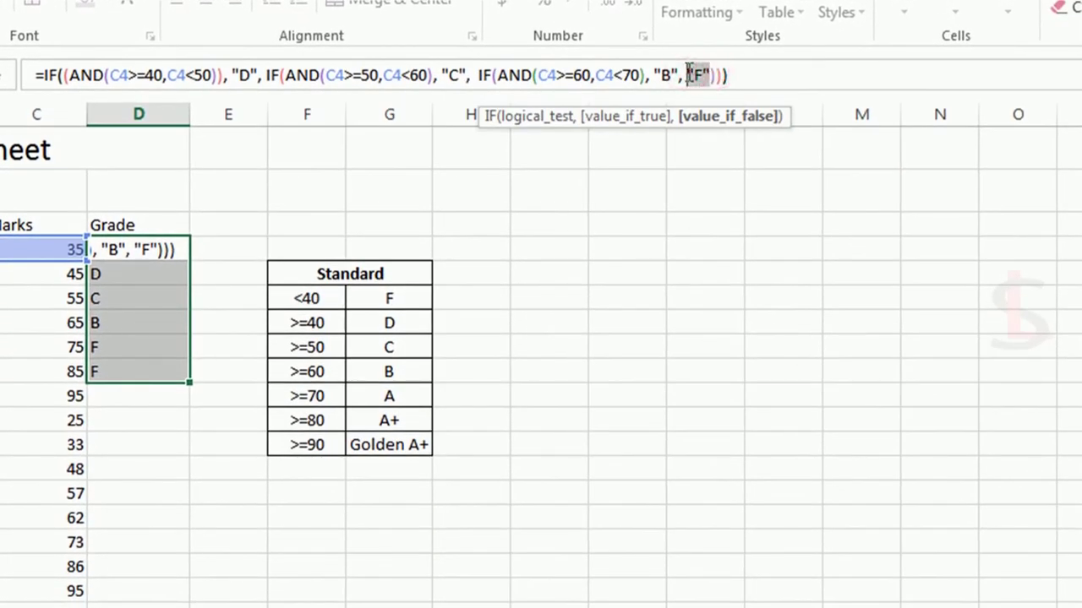
pyautogui.hotkey('ctrl', 'v')
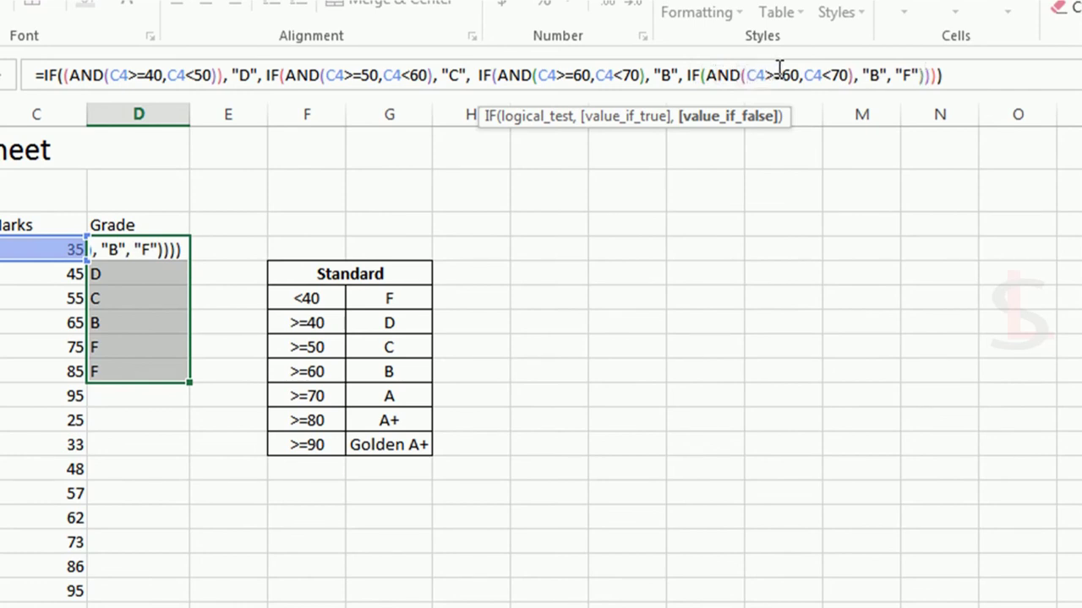
# Change the newly pasted IF's AND conditions in D4 to C4>=70 and C4<80.
pyautogui.click(772, 76)
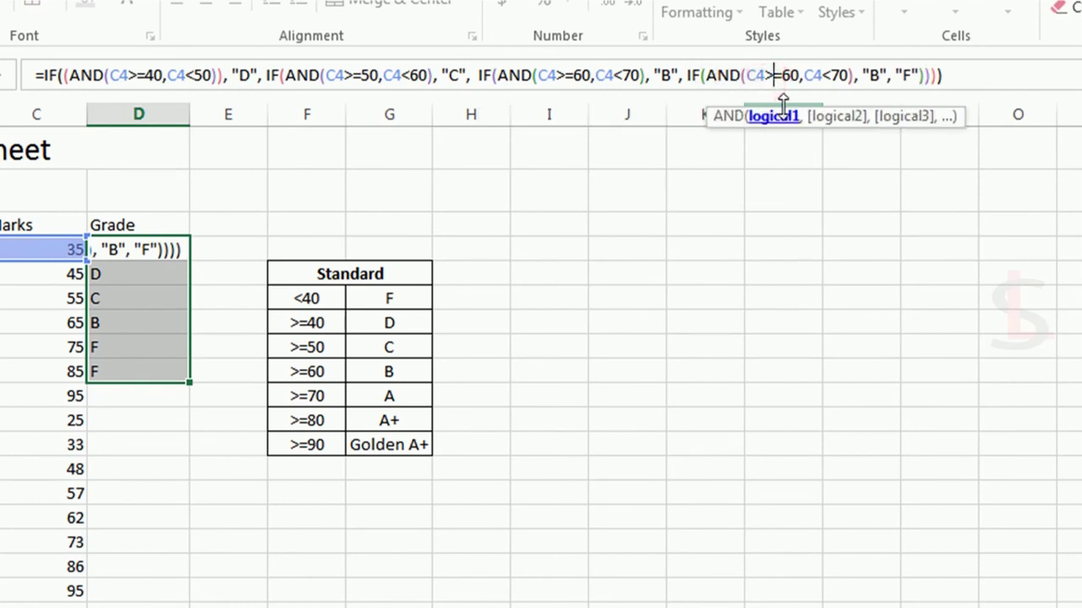
pyautogui.press('Right')
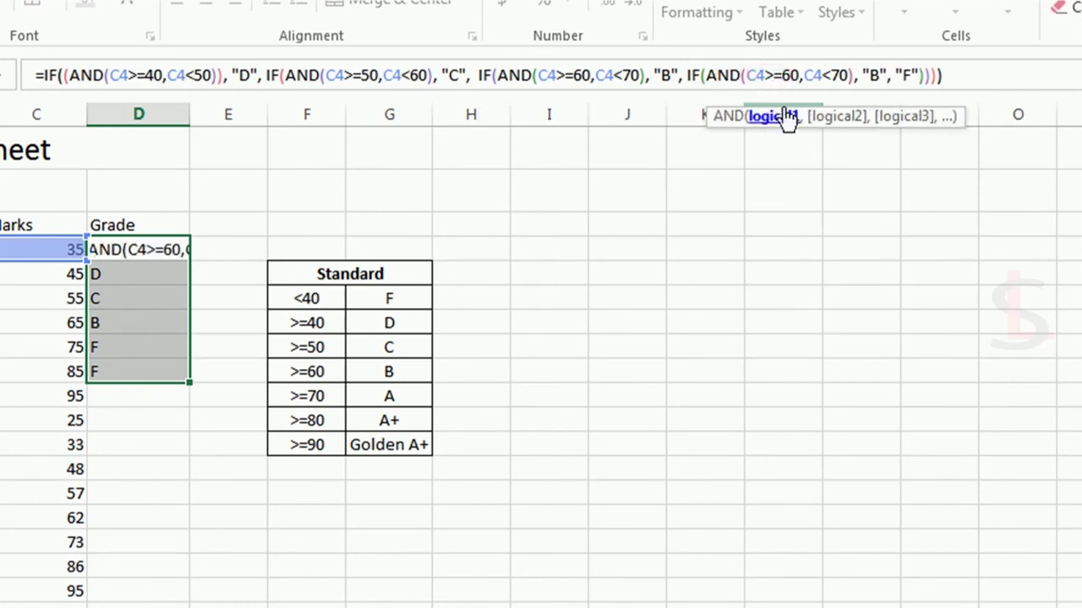
pyautogui.press('Delete')
pyautogui.write('7')
pyautogui.press('Right')
pyautogui.press('Right')
pyautogui.press('Right')
pyautogui.press('Right')
pyautogui.press('Delete')
pyautogui.write('8')
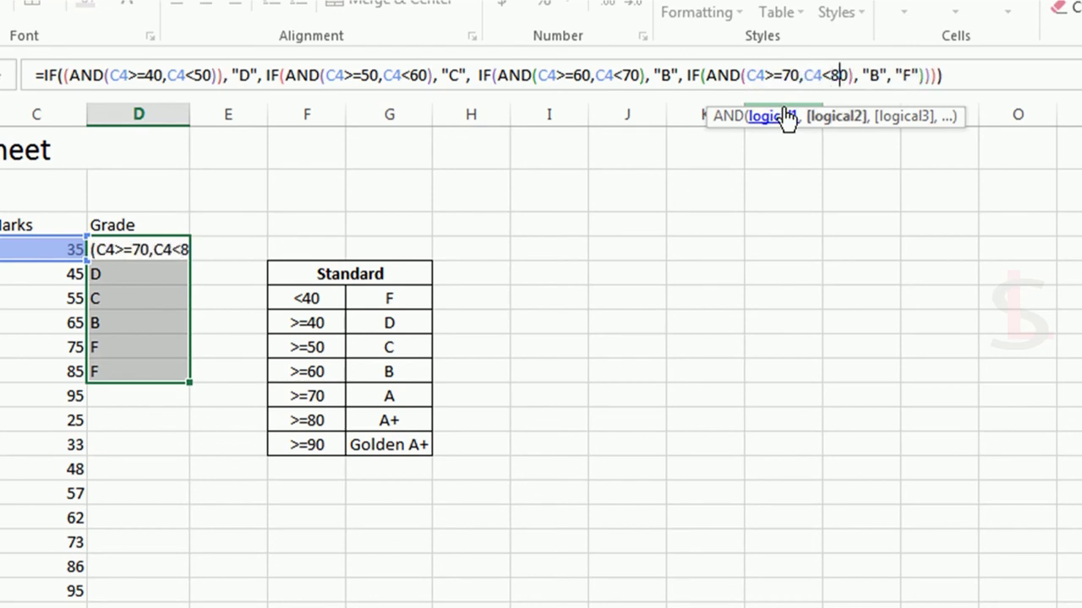
# Make the IF testing C4>=70 and C4<80 return "A" when true.
pyautogui.press('Right')
pyautogui.press('Right')
pyautogui.press('Right')
pyautogui.press('Right')
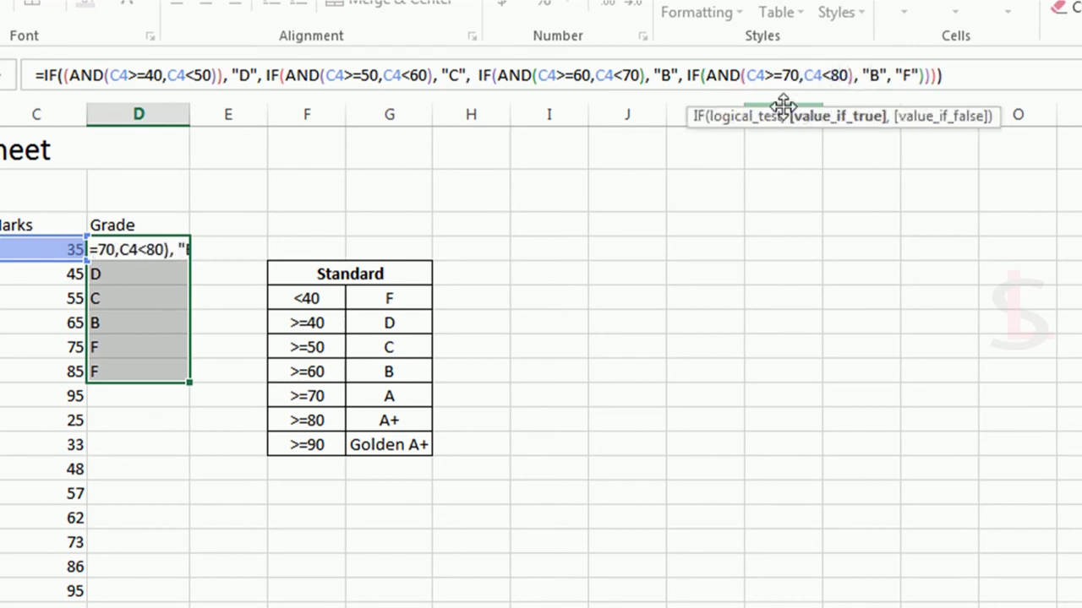
pyautogui.press('Delete')
pyautogui.write('A')
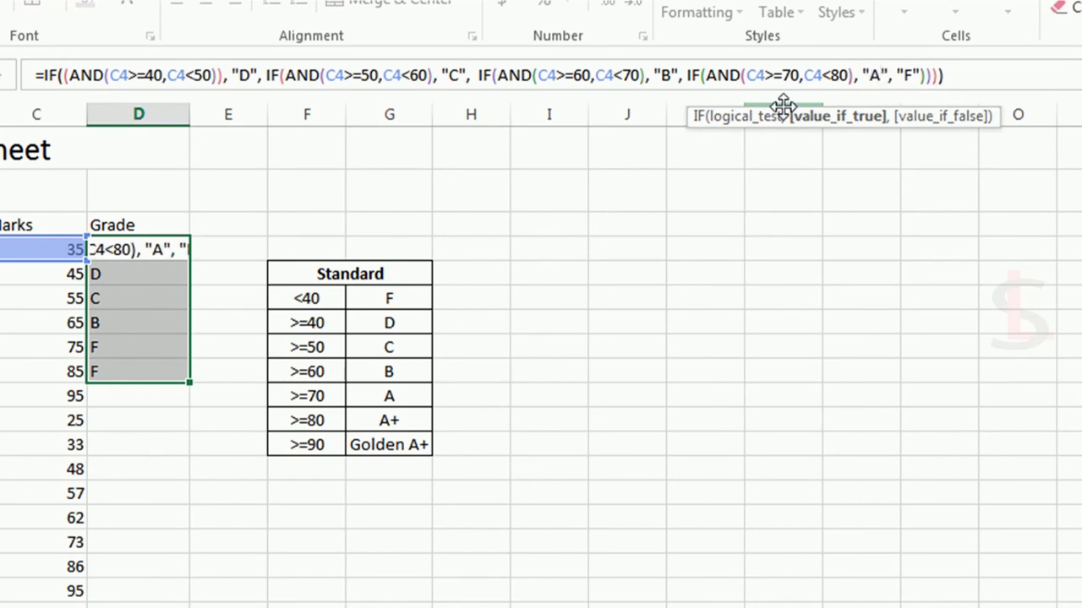
# Replace the "F" after "A" in the D4 formula with another copy of the grade B nested IF.
pyautogui.click(915, 75)
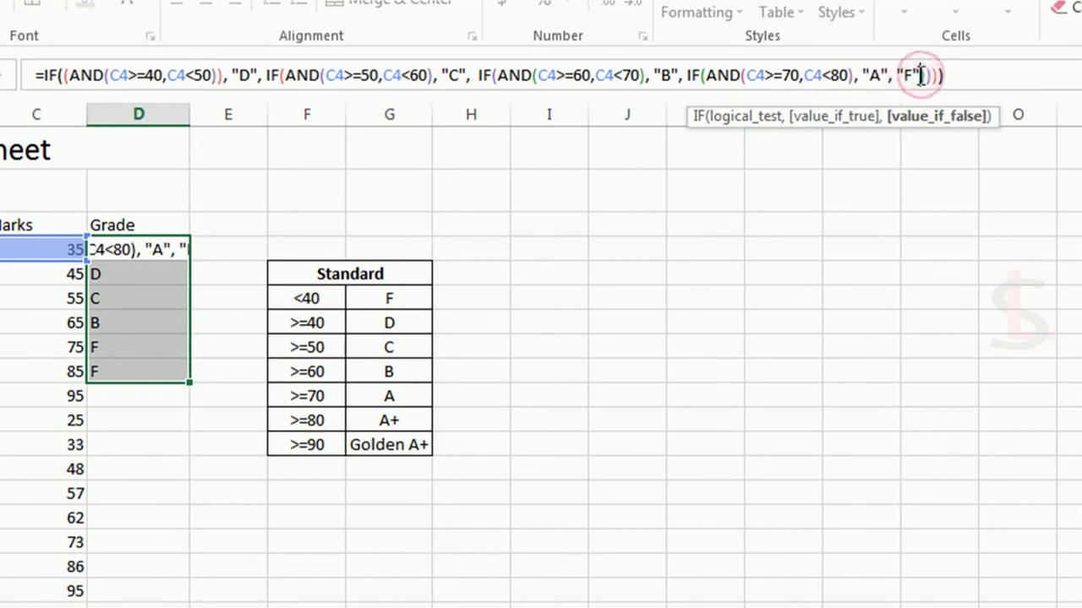
pyautogui.moveTo(922, 76); pyautogui.dragTo(900, 75)
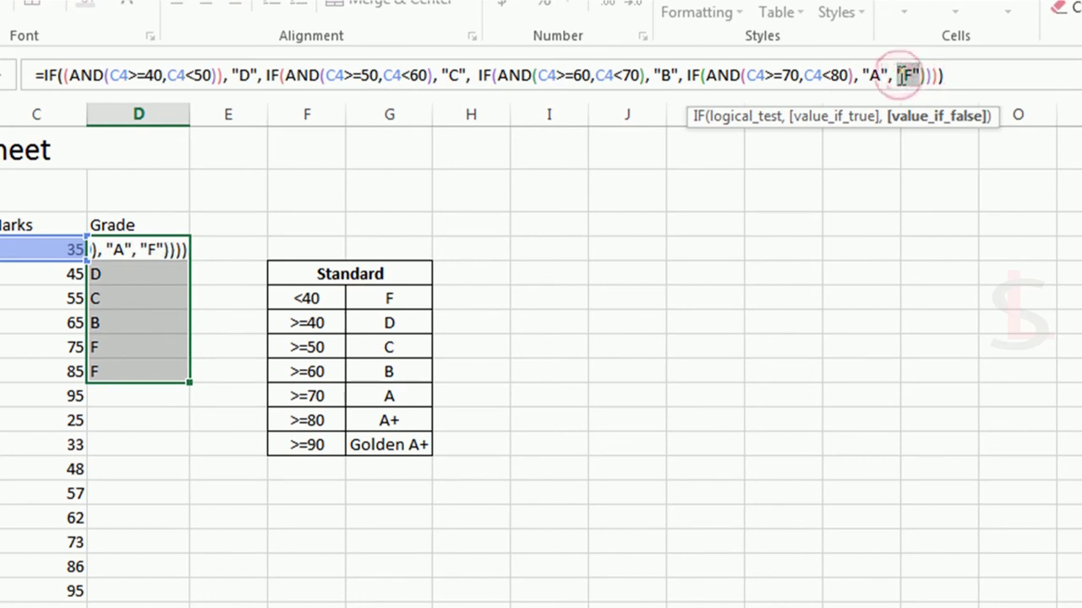
pyautogui.hotkey('ctrl', 'v')
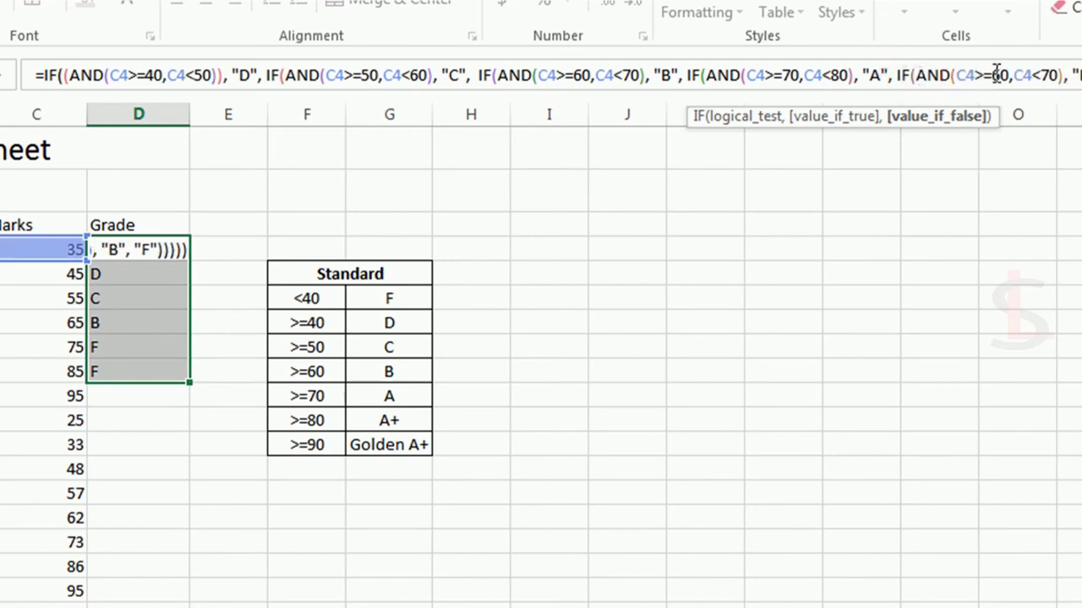
# Change the newly pasted IF's AND conditions in the D4 formula to C4>=80 and C4<90.
pyautogui.click(995, 76)
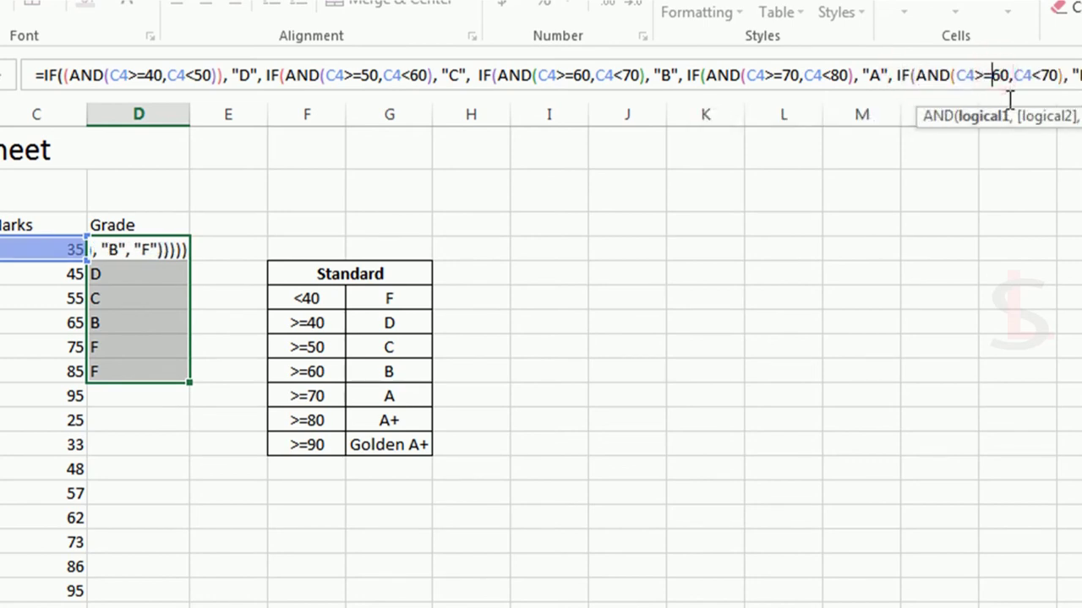
pyautogui.press('Delete')
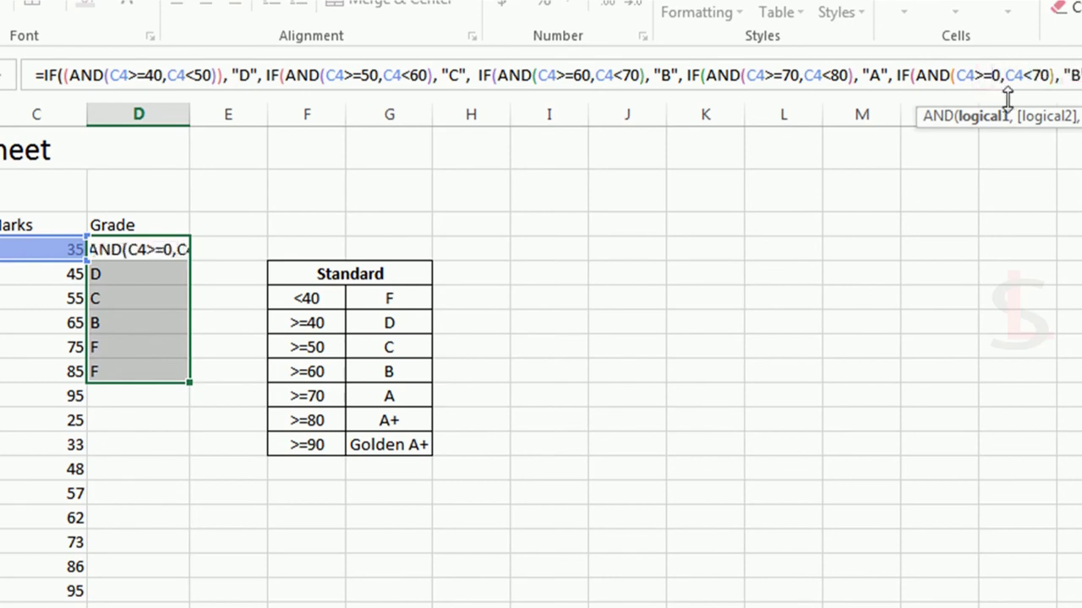
pyautogui.write('8')
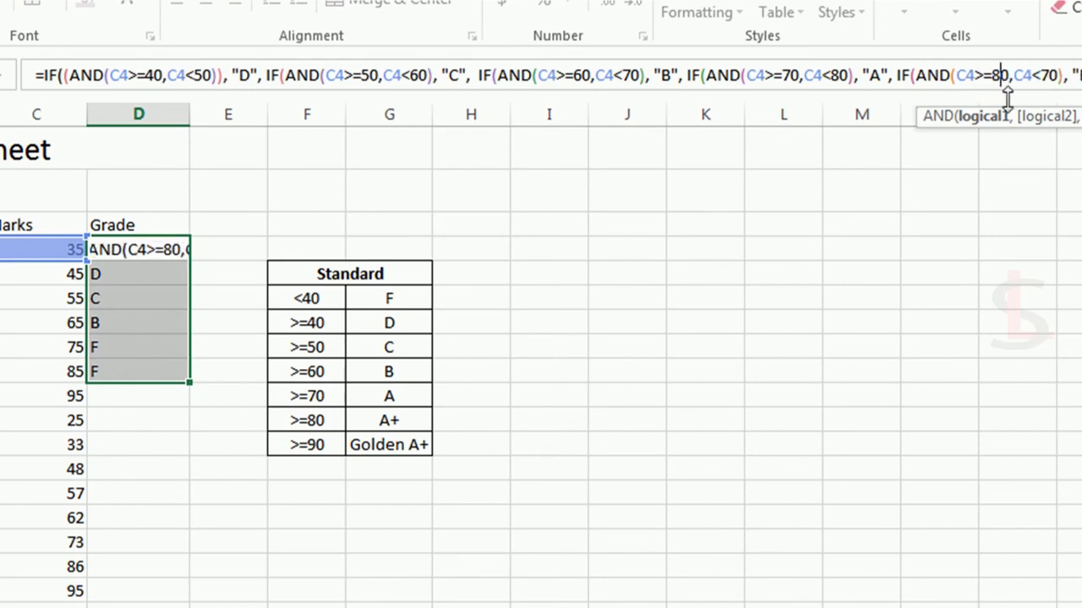
pyautogui.click(1041, 76)
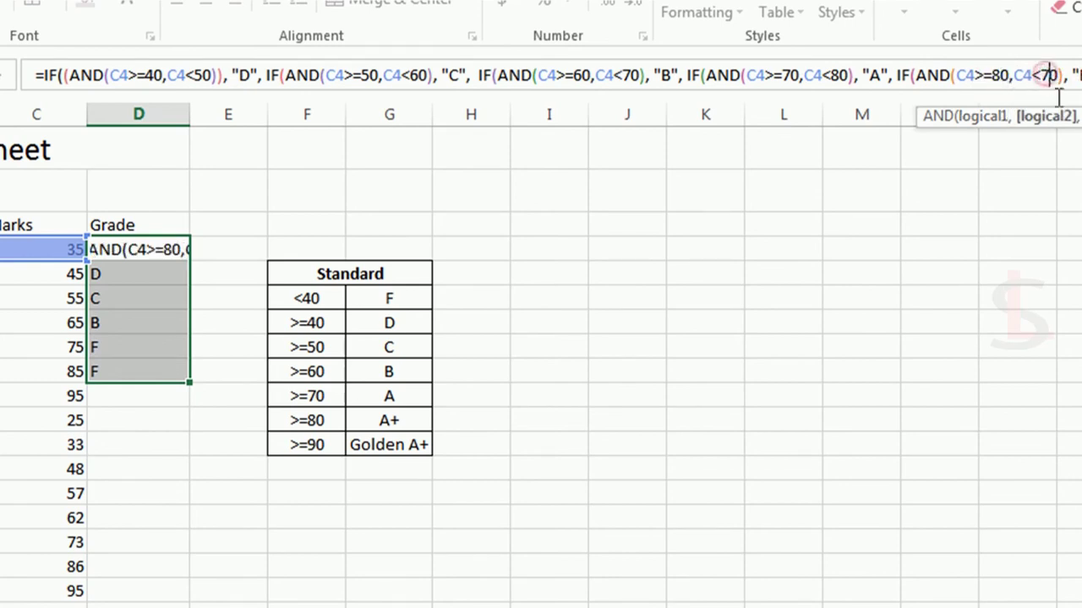
pyautogui.press('Delete')
pyautogui.write('9')
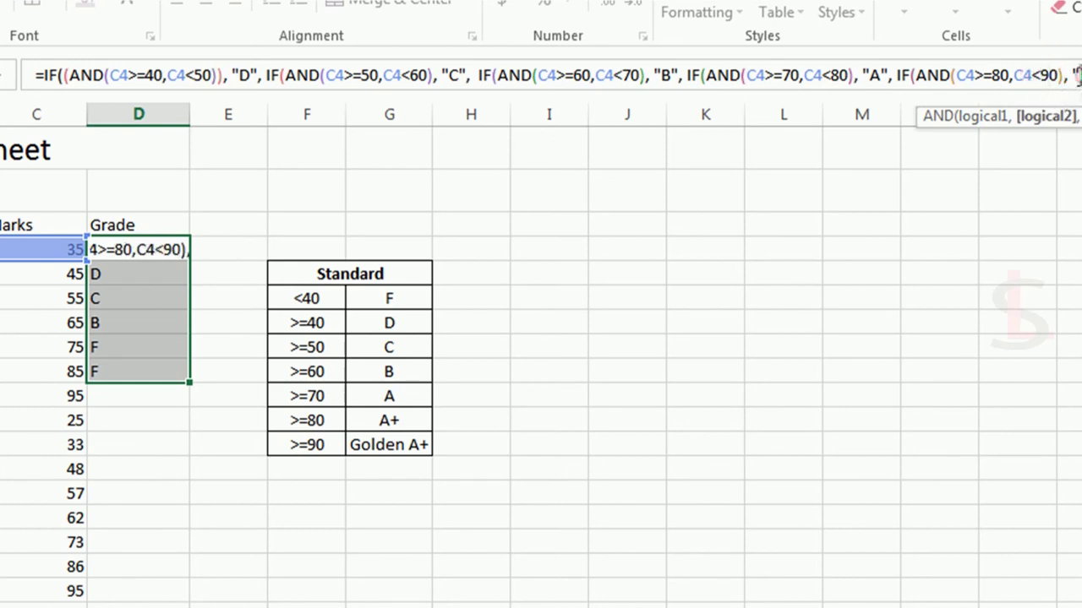
# Make the IF testing C4>=80 and C4<90 return "A+" when true and commit the D4 formula.
pyautogui.click(1077, 76)
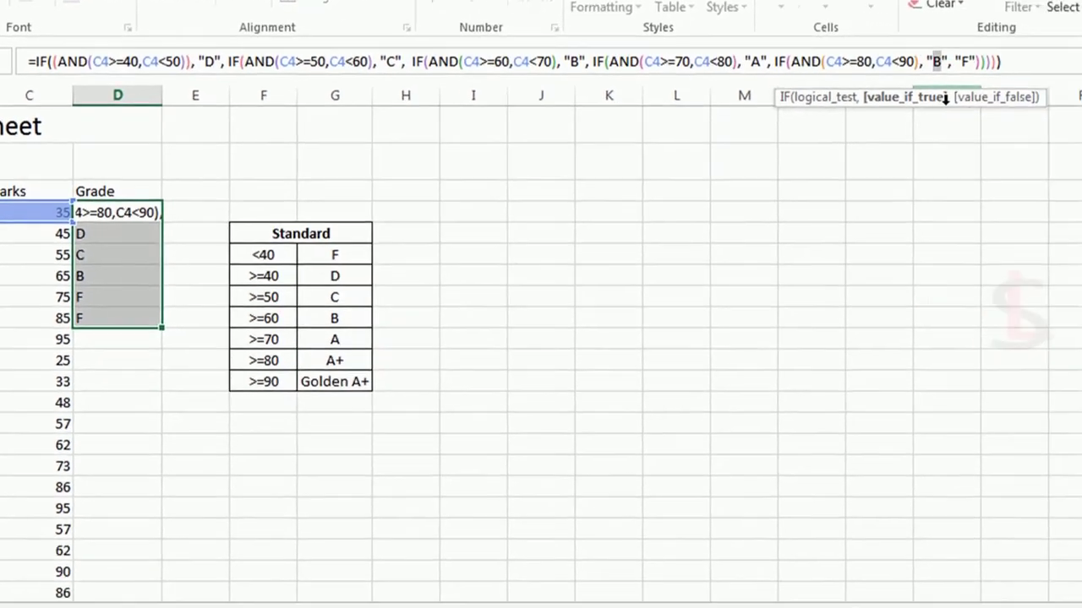
pyautogui.hotkey('shift', 'Right')
pyautogui.write('A+')
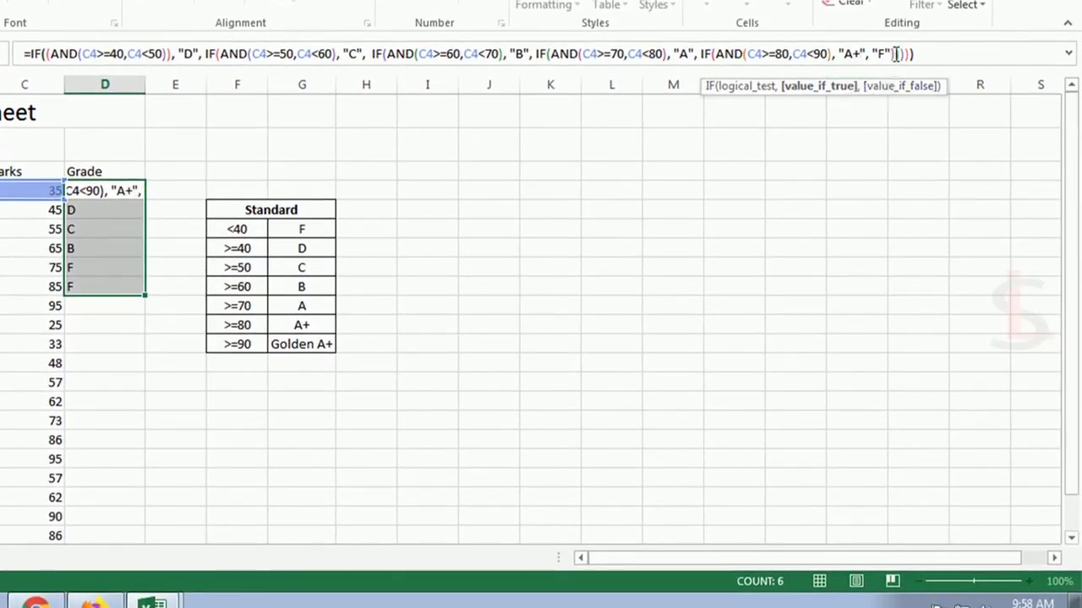
pyautogui.press('Return')
# Copy the nested IF for grade A+ in the D4 formula and replace its "F" value with the copy.
pyautogui.click(698, 54)
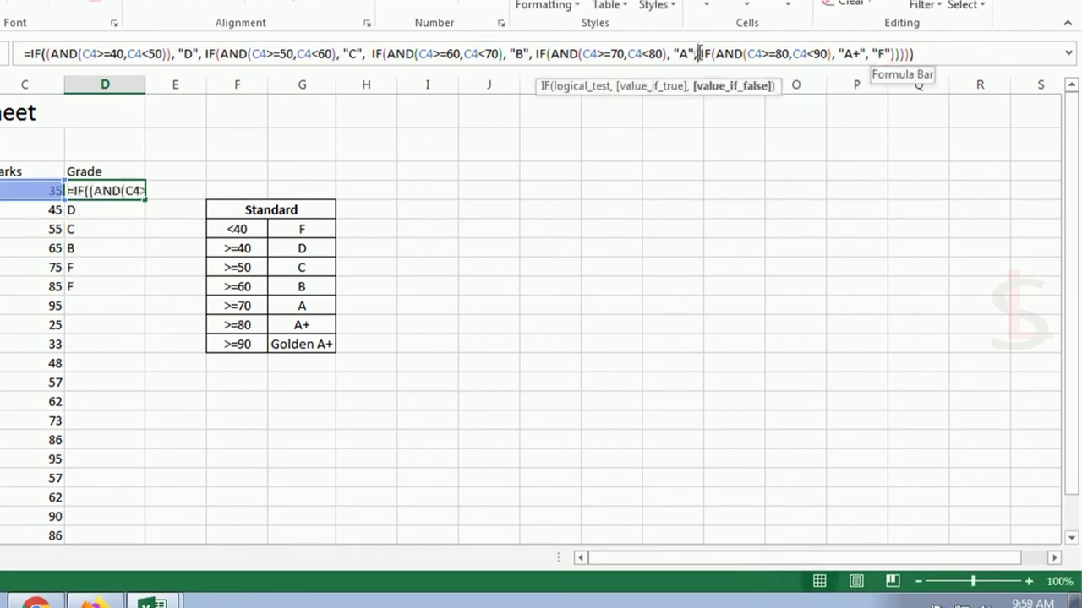
pyautogui.keyDown('shift'); pyautogui.click(895, 54); pyautogui.keyUp('shift')
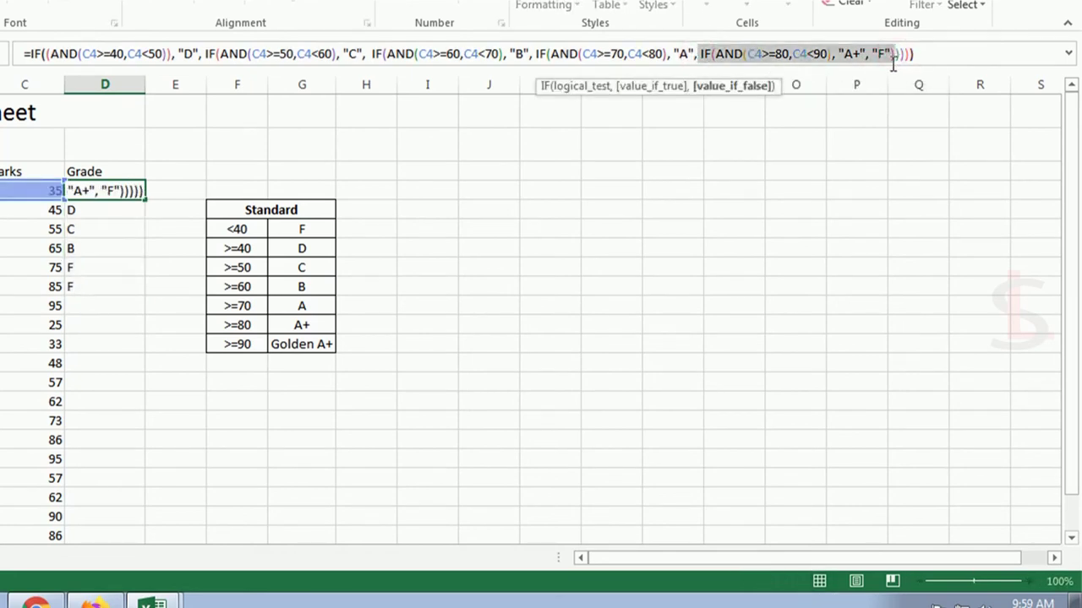
pyautogui.click(886, 54)
pyautogui.click(884, 53)
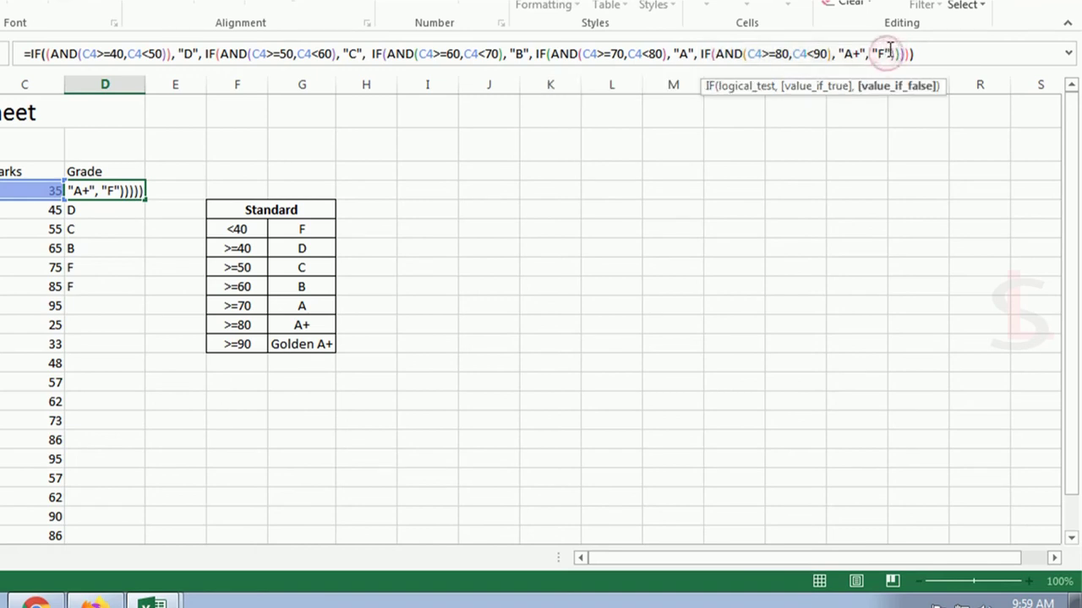
pyautogui.click(881, 54)
pyautogui.moveTo(883, 53); pyautogui.dragTo(873, 54)
pyautogui.press('Right')
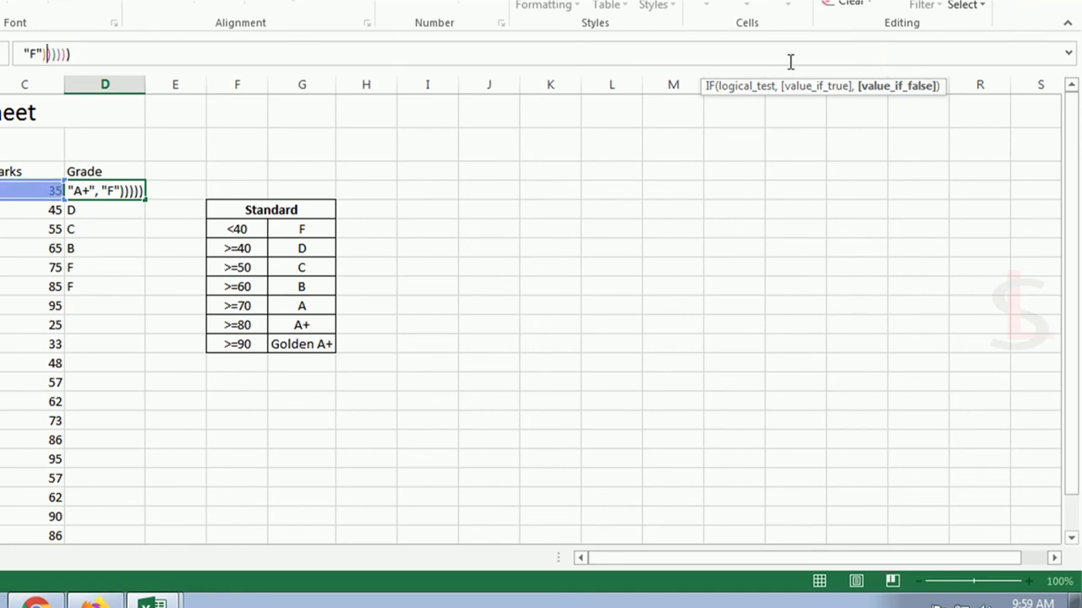
# Change the last nested IF's AND conditions in D4 to C4>=90 and C4<=100.
pyautogui.press('Left')
pyautogui.press('Left')
pyautogui.press('Left')
pyautogui.press('Left')
pyautogui.press('Left')
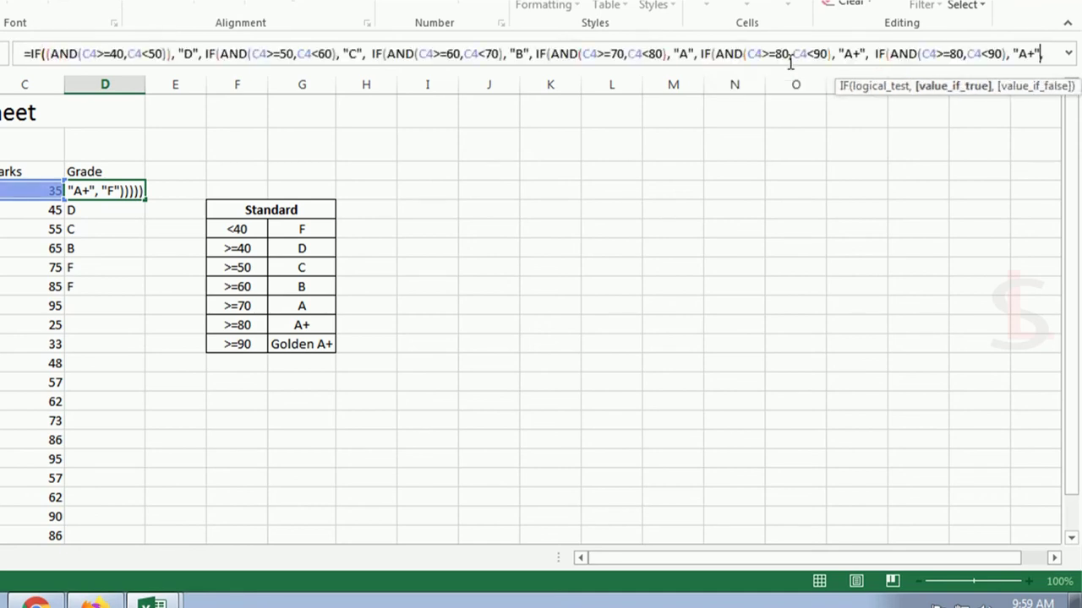
pyautogui.click(956, 53)
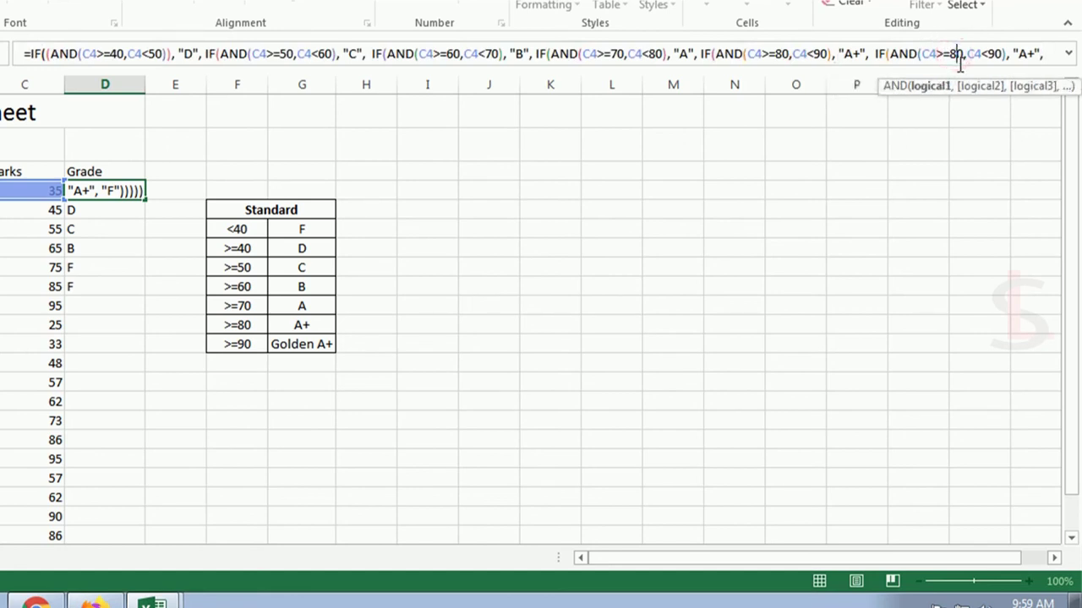
pyautogui.press('BackSpace')
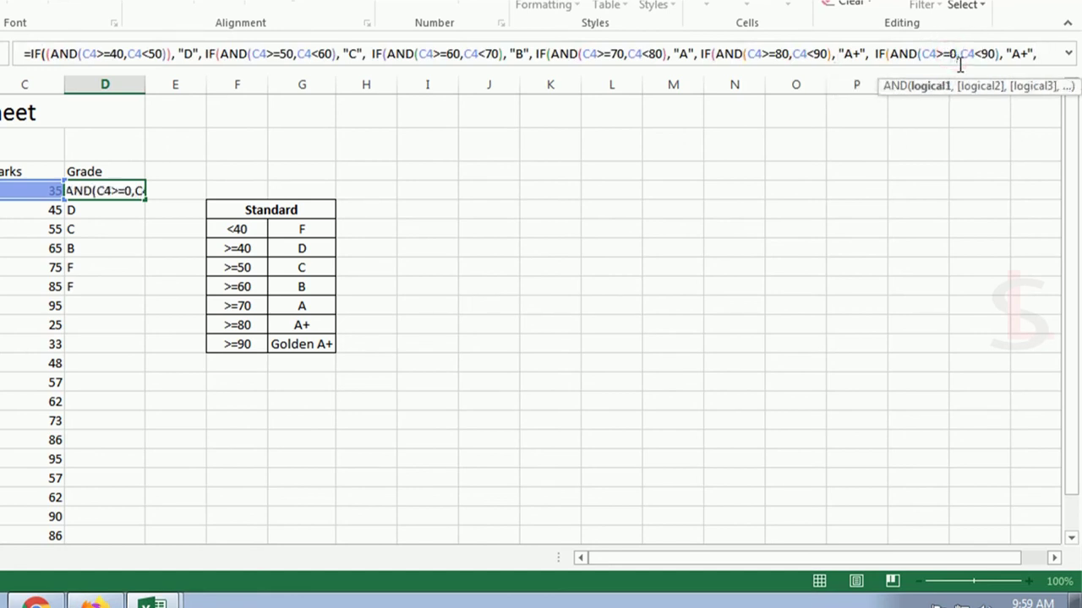
pyautogui.write('9')
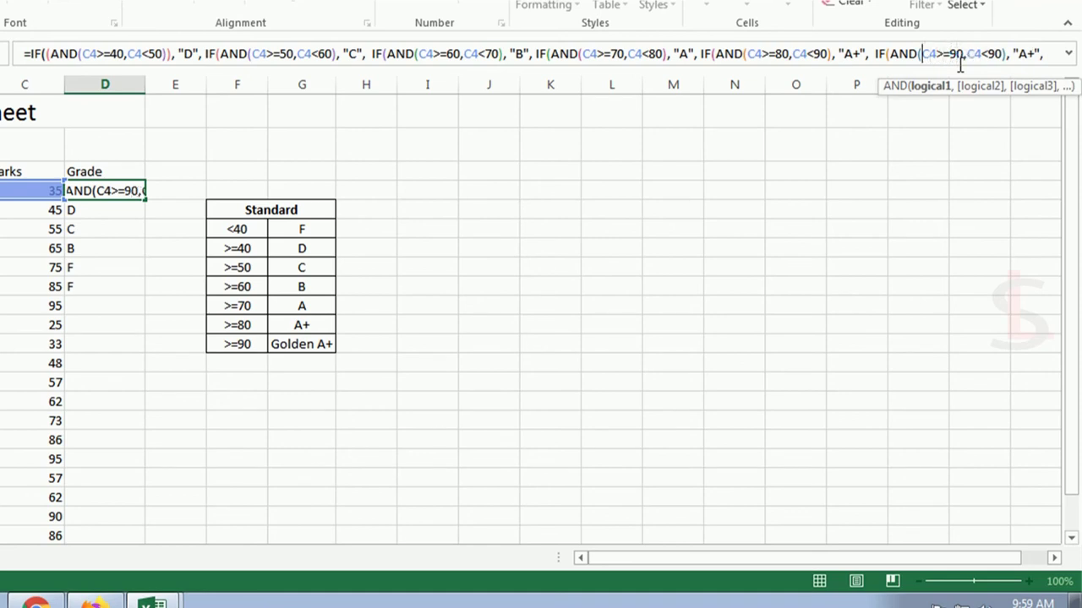
pyautogui.press('Left')
pyautogui.press('Left')
pyautogui.press('Left')
pyautogui.press('Left')
pyautogui.press('Left')
pyautogui.press('Right')
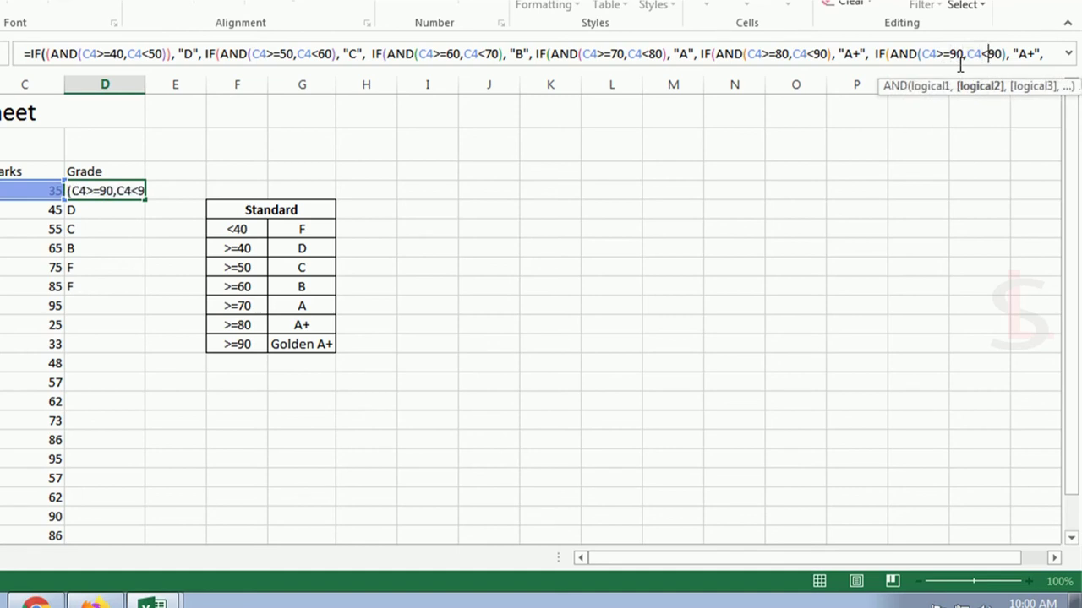
pyautogui.write('=1')
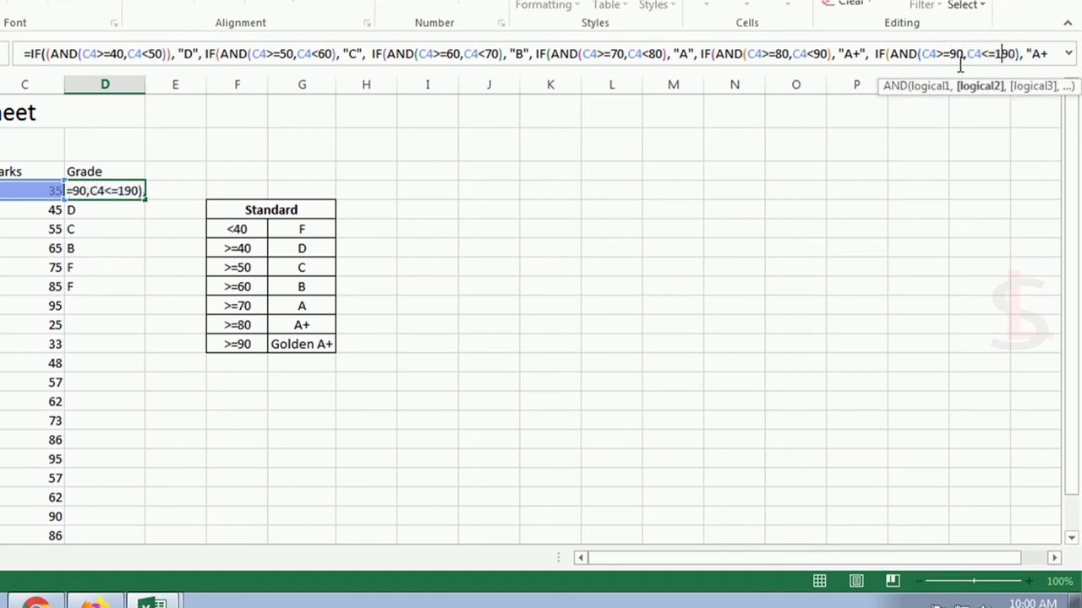
pyautogui.write('00')
pyautogui.press('Delete')
pyautogui.press('Delete')
# Make the IF testing C4>=90 and C4<=100 return "Golden A+" when true and commit the D4 formula.
pyautogui.press('Right')
pyautogui.press('Right')
pyautogui.press('Right')
pyautogui.press('Right')
pyautogui.press('Right')
pyautogui.press('Right')
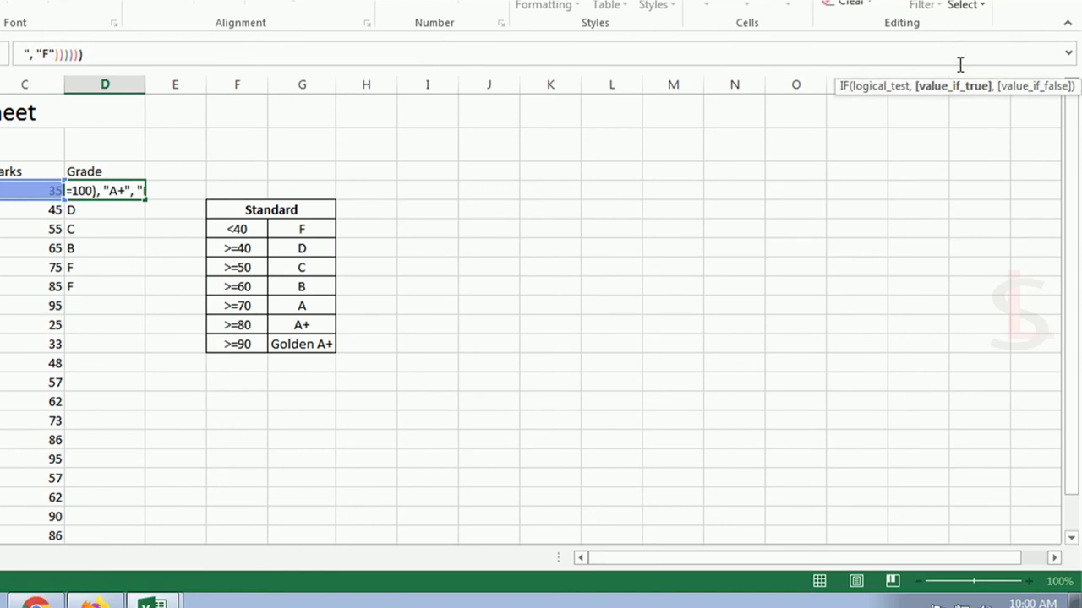
pyautogui.press('Left')
pyautogui.press('Left')
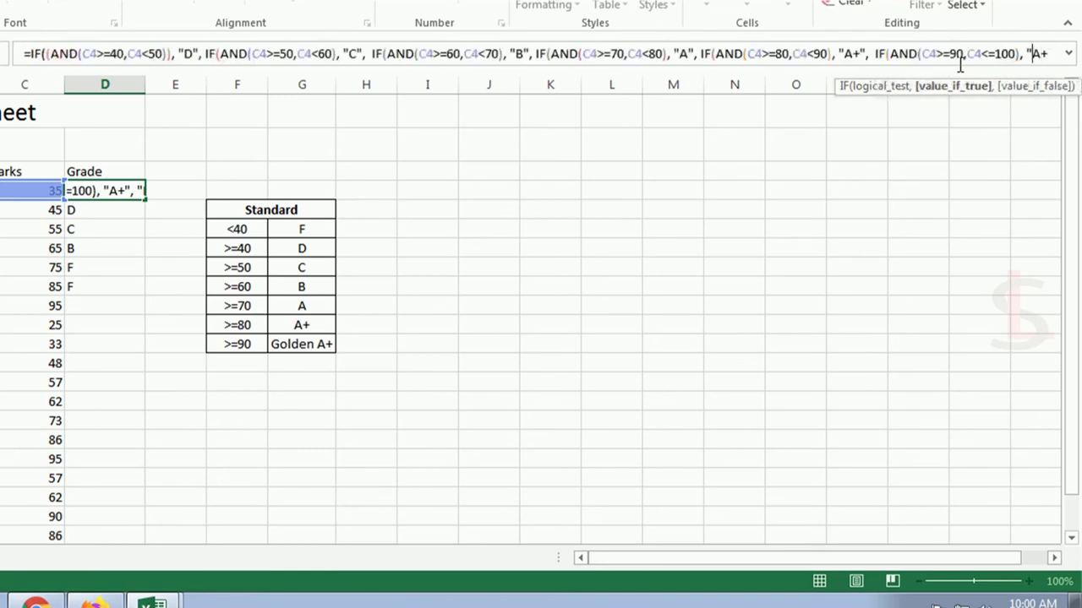
pyautogui.write('Golde')
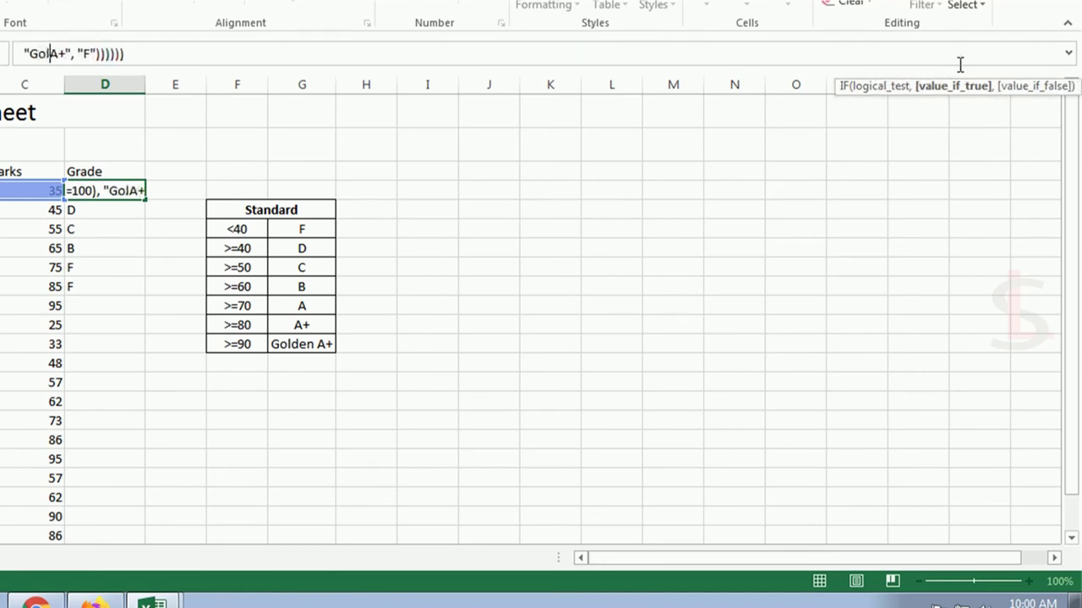
pyautogui.write('n')
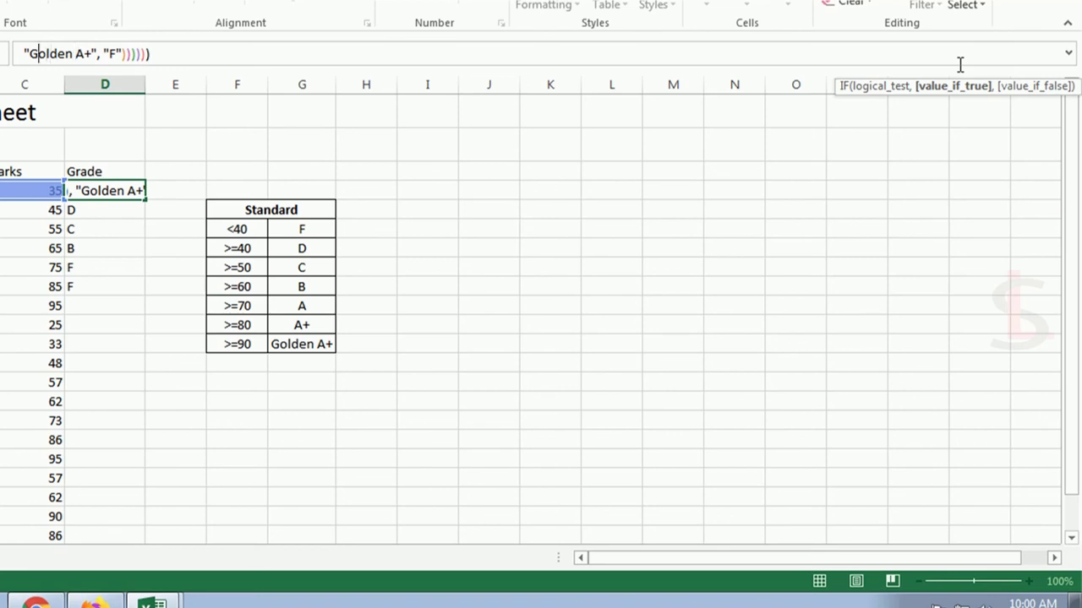
pyautogui.press('Up')
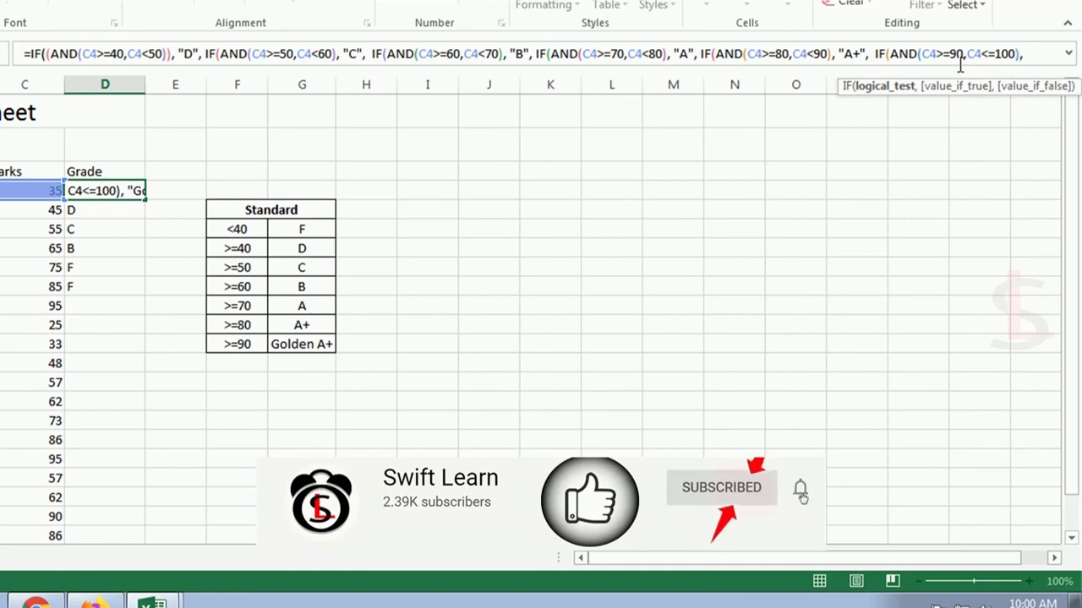
pyautogui.press('Return')
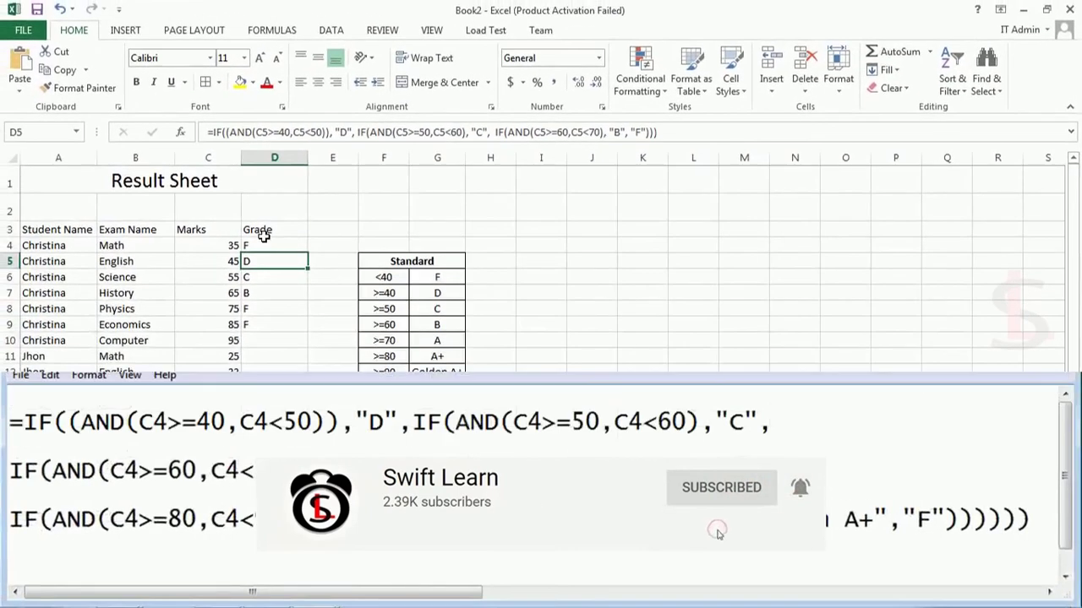
# Fill the D4 grade formula down the Grade column through D25.
pyautogui.click(262, 244)
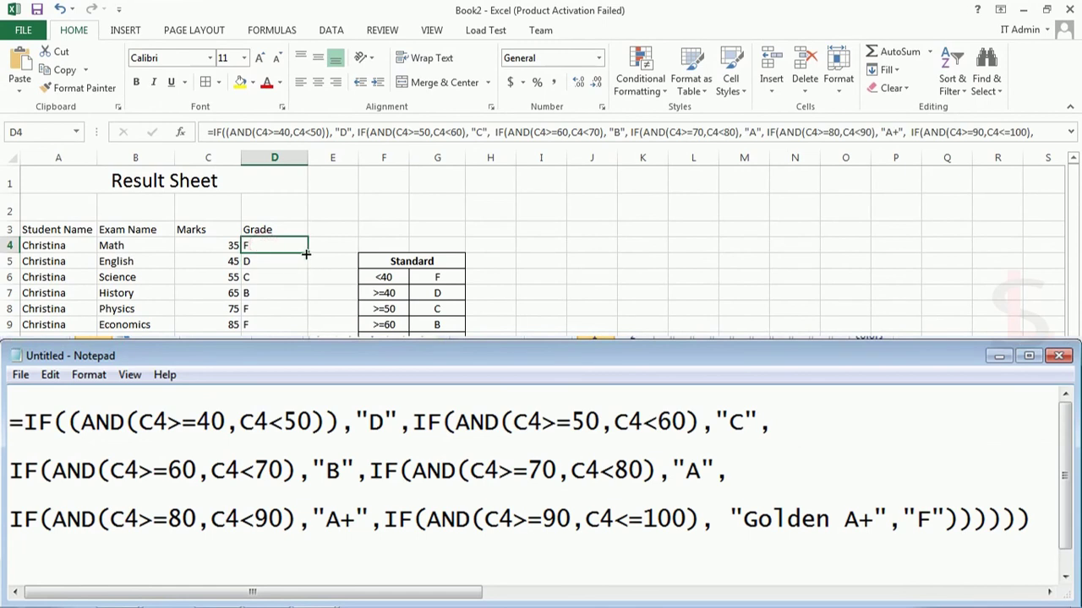
pyautogui.moveTo(306, 253); pyautogui.dragTo(306, 340)
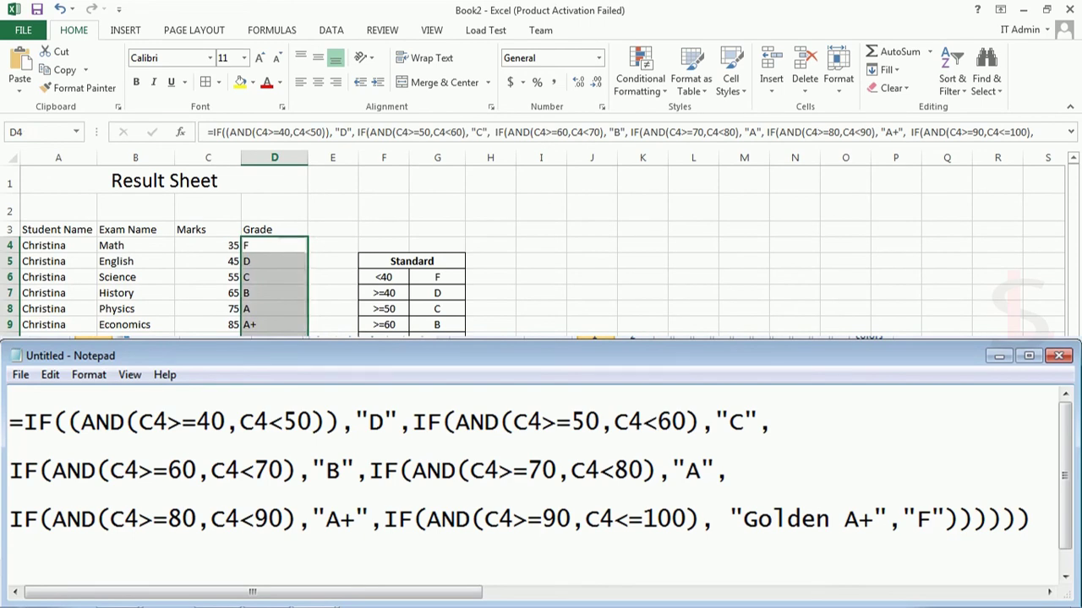
pyautogui.scroll(-1, 308, 276)
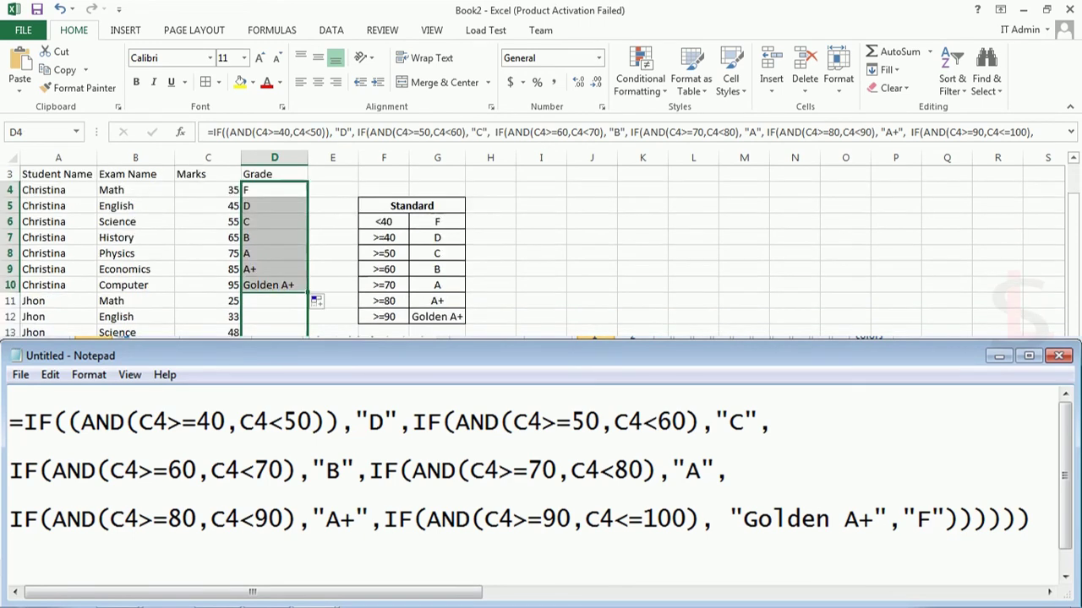
pyautogui.moveTo(307, 276); pyautogui.dragTo(317, 509)
# Check the filled grades for all students against their marks and the Standard table.
pyautogui.click(255, 290)
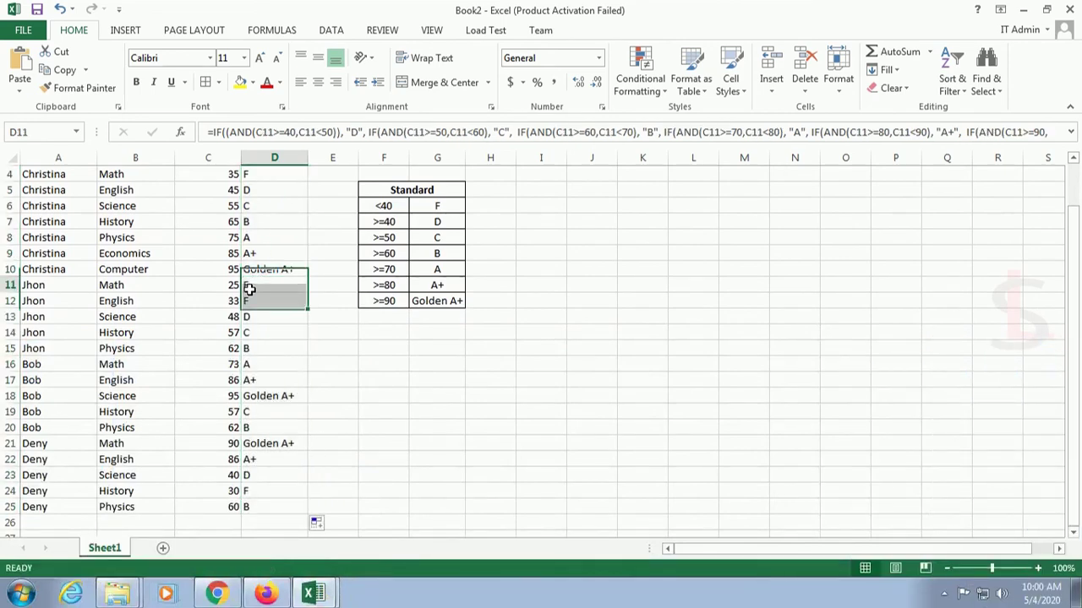
pyautogui.scroll(1, 247, 427)
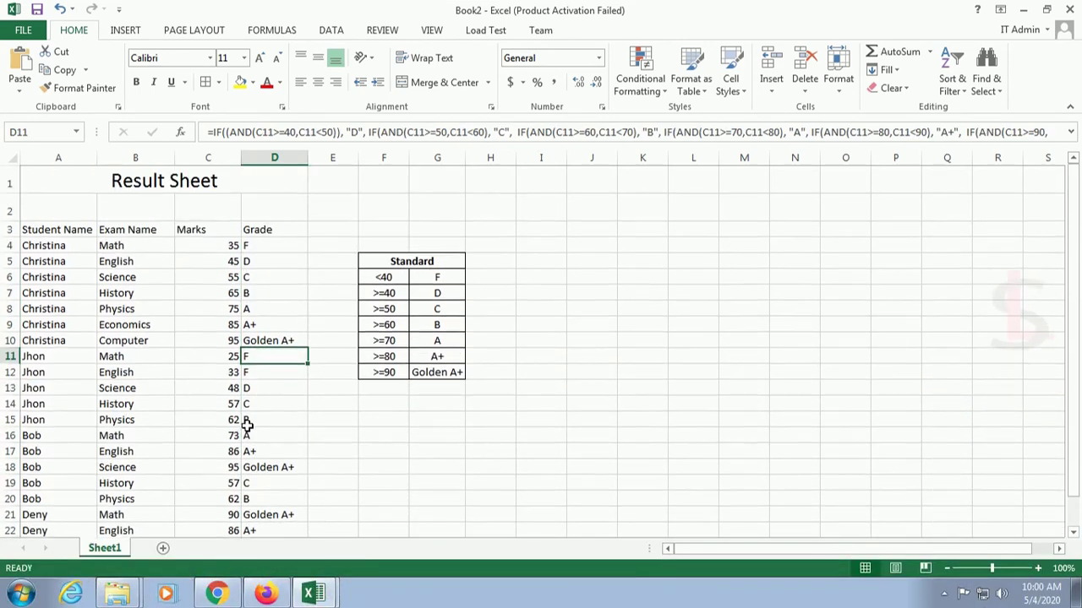
pyautogui.scroll(-2, 246, 427)
pyautogui.scroll(2, 255, 308)
pyautogui.scroll(-2, 317, 399)
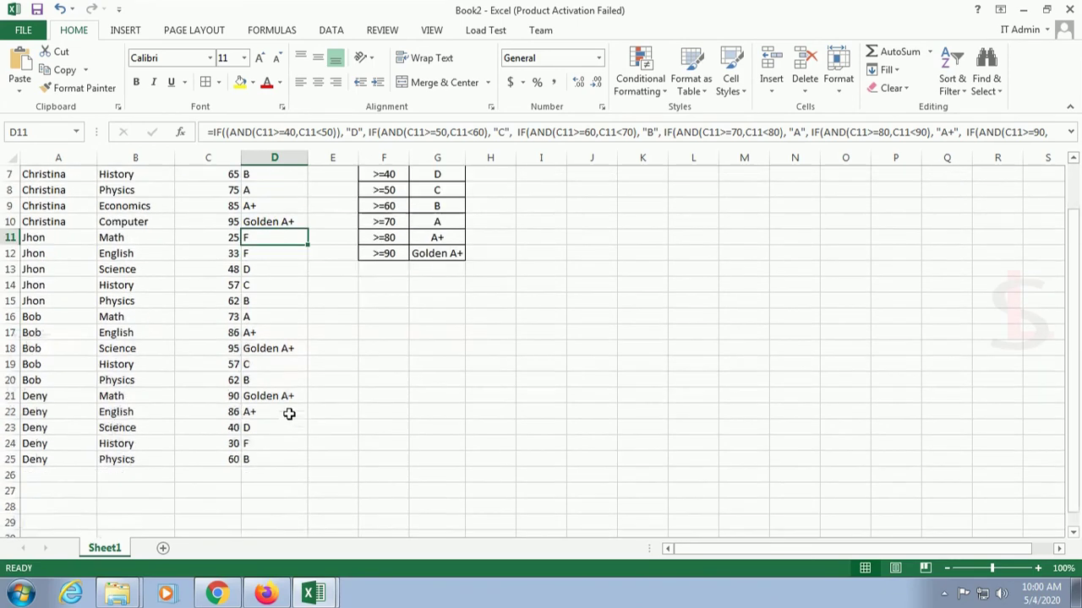
pyautogui.click(252, 446)
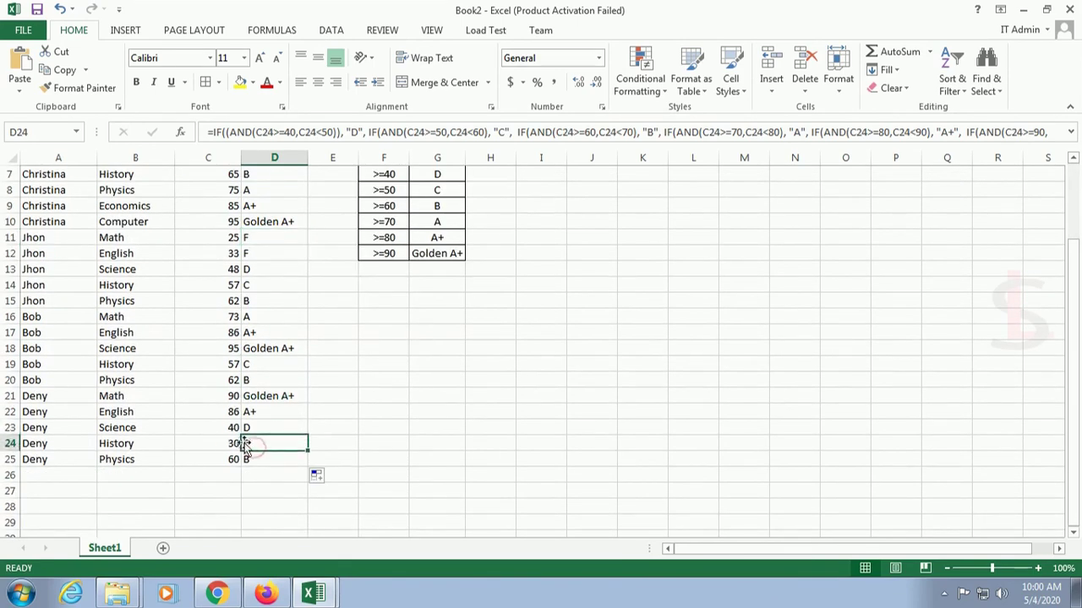
pyautogui.scroll(2, 276, 418)
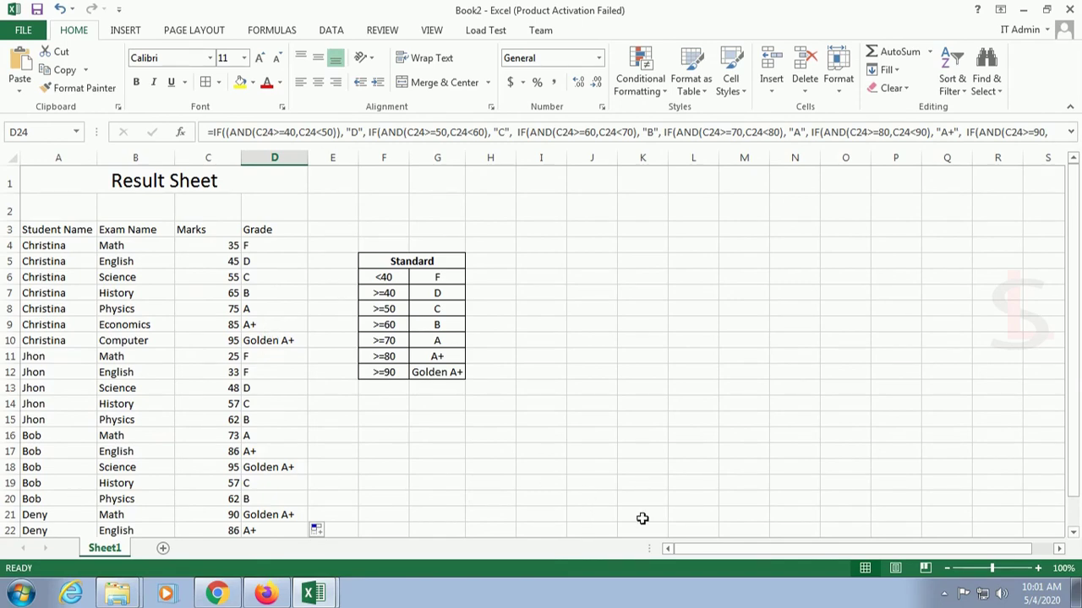
# Remove the AND function from the last nested IF in D4's grade formula.
pyautogui.click(274, 245)
pyautogui.click(922, 132)
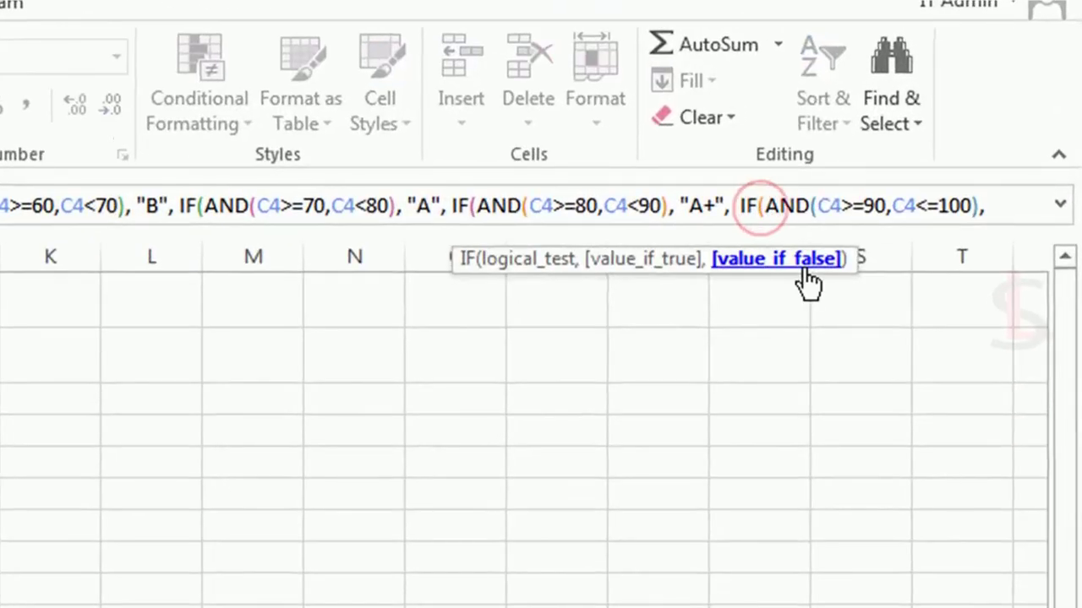
pyautogui.press('Right')
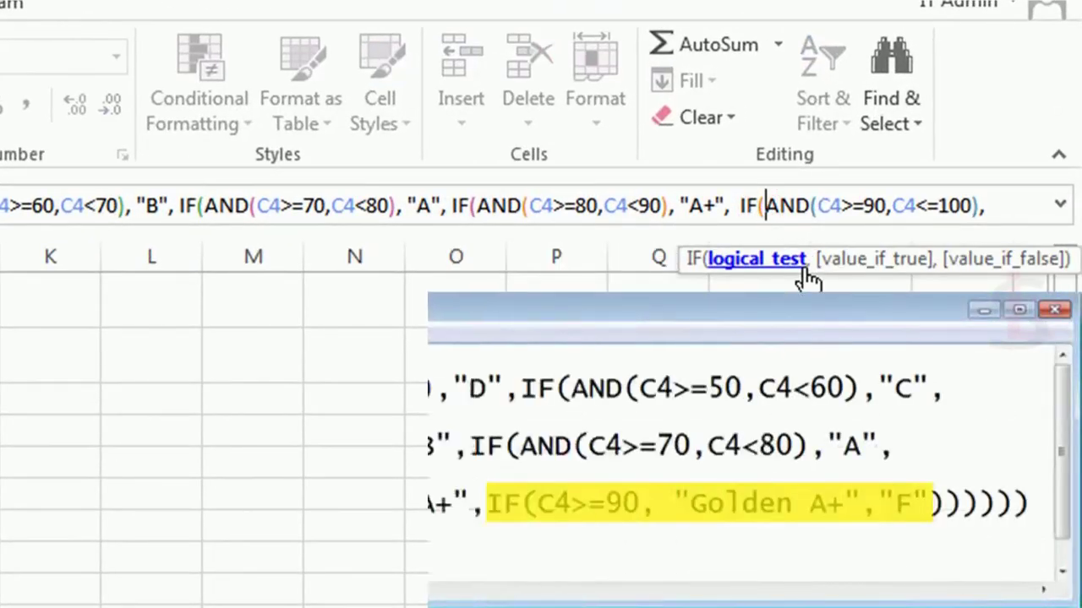
pyautogui.press('Delete')
pyautogui.press('Delete')
pyautogui.press('Delete')
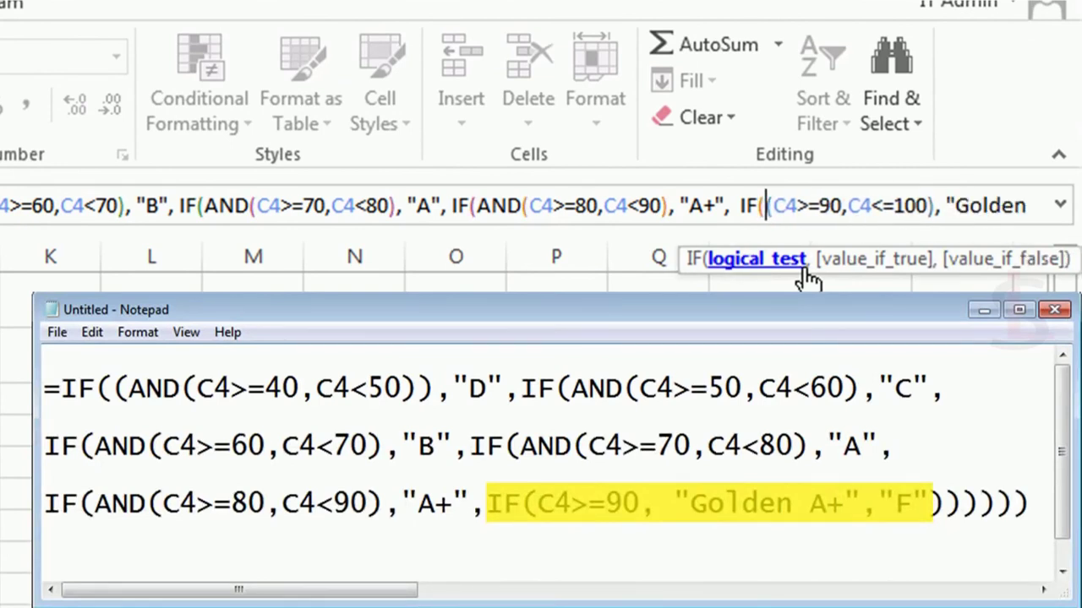
# Delete the C4<=100 condition and its closing parenthesis so the last IF in D4 tests only C4>=90.
pyautogui.press('Right')
pyautogui.press('Right')
pyautogui.press('Right')
pyautogui.press('Right')
pyautogui.press('Right')
pyautogui.press('Right')
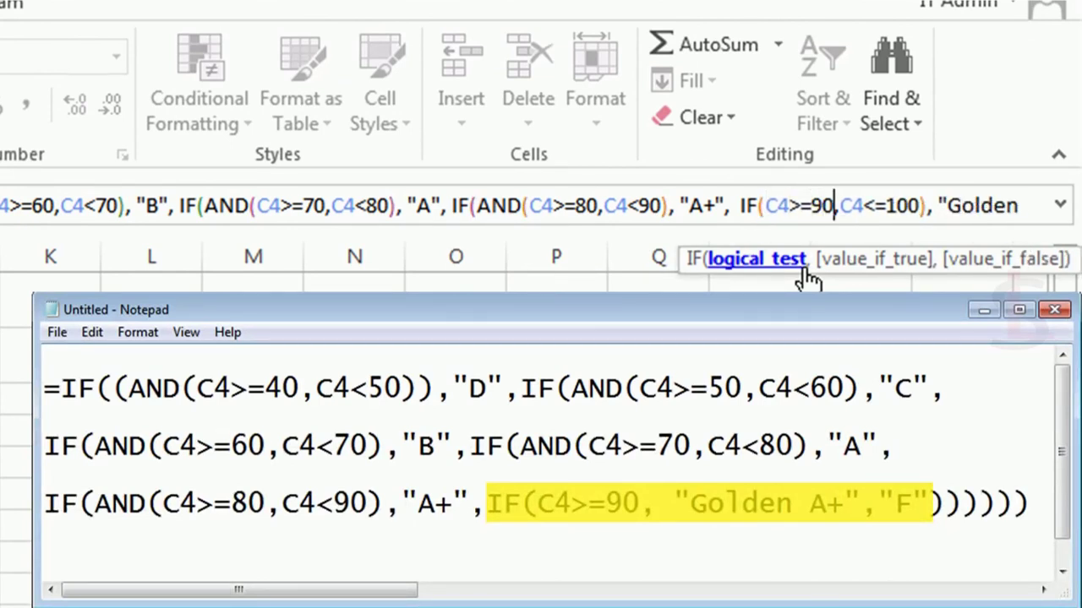
pyautogui.press('Delete')
pyautogui.press('Delete')
pyautogui.press('Delete')
pyautogui.press('Delete')
pyautogui.press('Delete')
pyautogui.press('Delete')
pyautogui.press('Delete')
pyautogui.press('Delete')
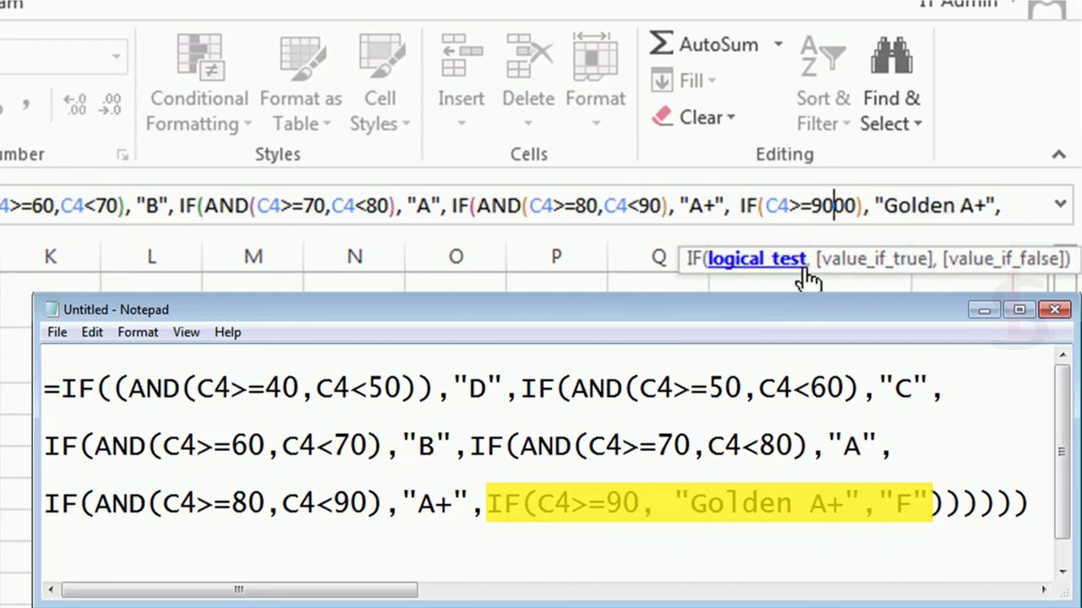
pyautogui.press('Delete')
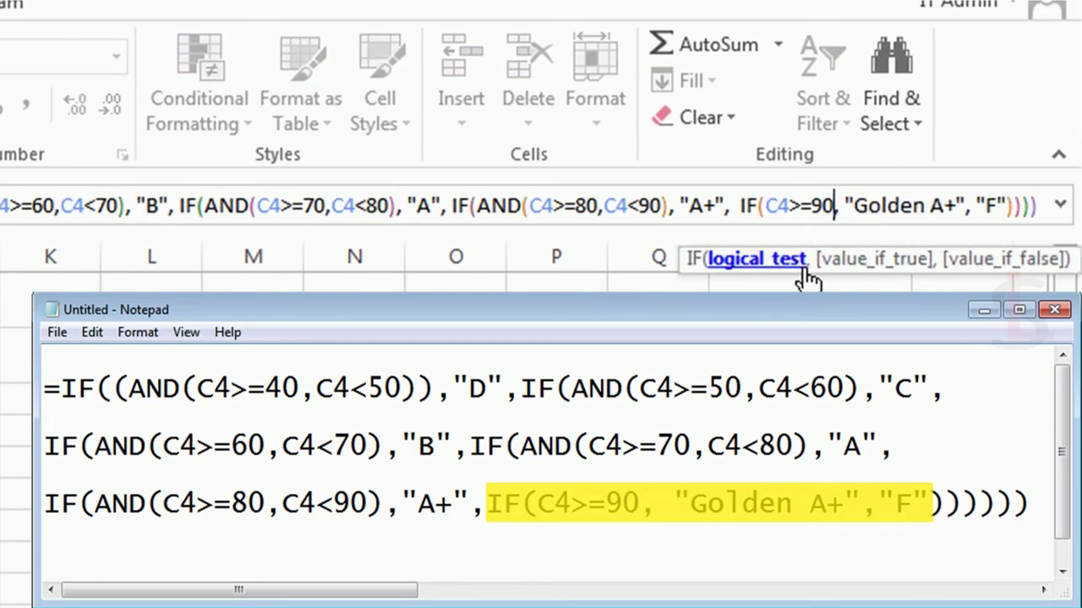
# Commit the simplified D4 formula ending in IF(C4>=90,"Golden A+","F") and accept the proposed correction of its closing parentheses.
pyautogui.press('Right')
pyautogui.press('Right')
pyautogui.press('Right')
pyautogui.press('Right')
pyautogui.press('Right')
pyautogui.press('Right')
pyautogui.press('Right')
pyautogui.press('Right')
pyautogui.press('Right')
pyautogui.press('Right')
pyautogui.press('Right')
pyautogui.press('Right')
pyautogui.press('Right')
pyautogui.press('Right')
pyautogui.press('Right')
pyautogui.press('Right')
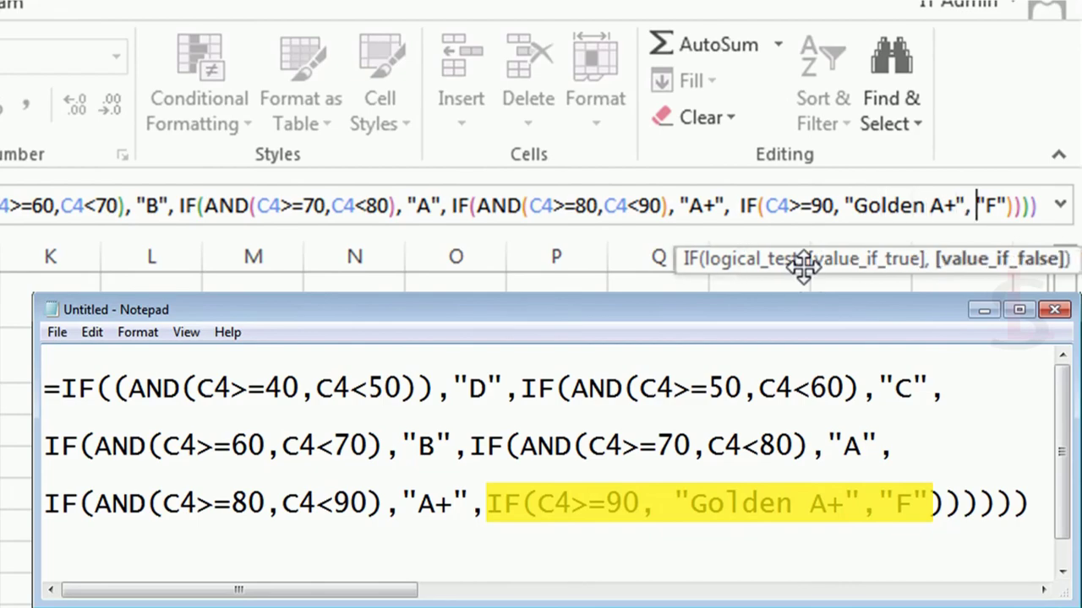
pyautogui.press('Right')
pyautogui.press('Right')
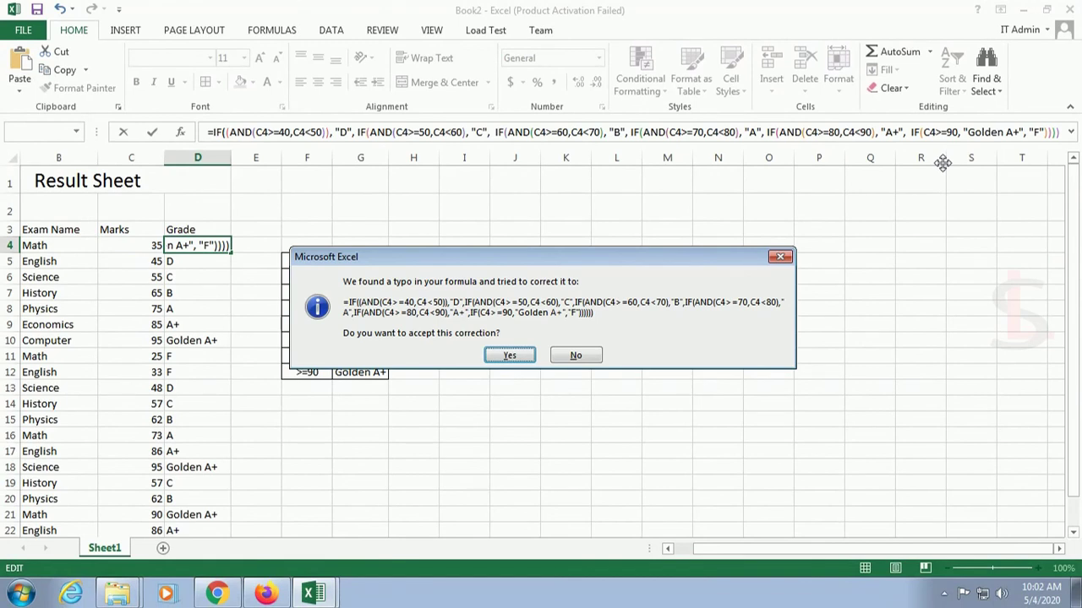
pyautogui.press('Return')
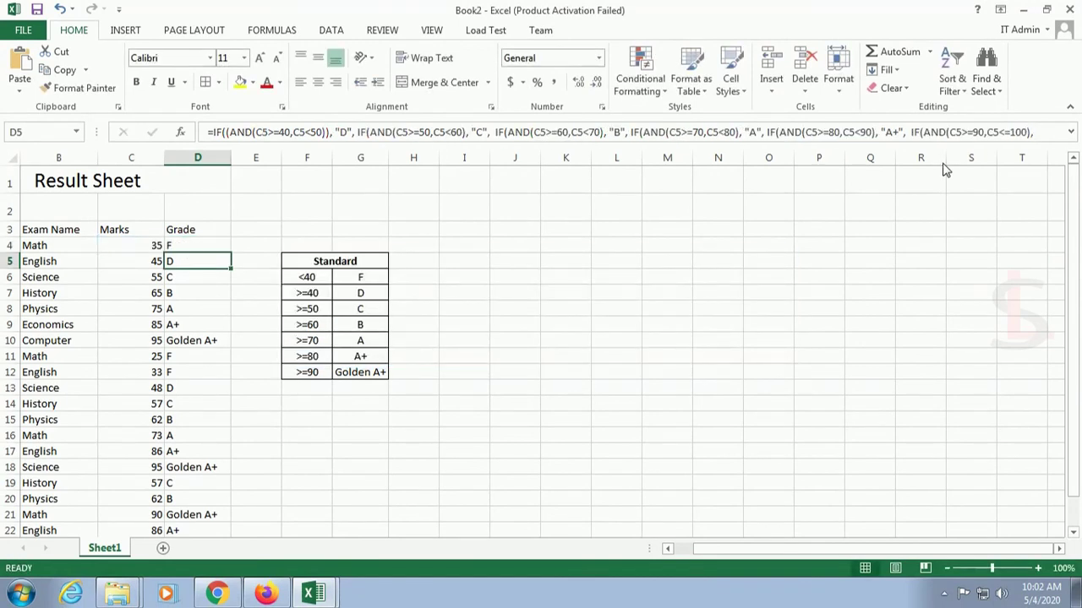
# Fill the simplified D4 grade formula down the Grade column through D25.
pyautogui.click(184, 243)
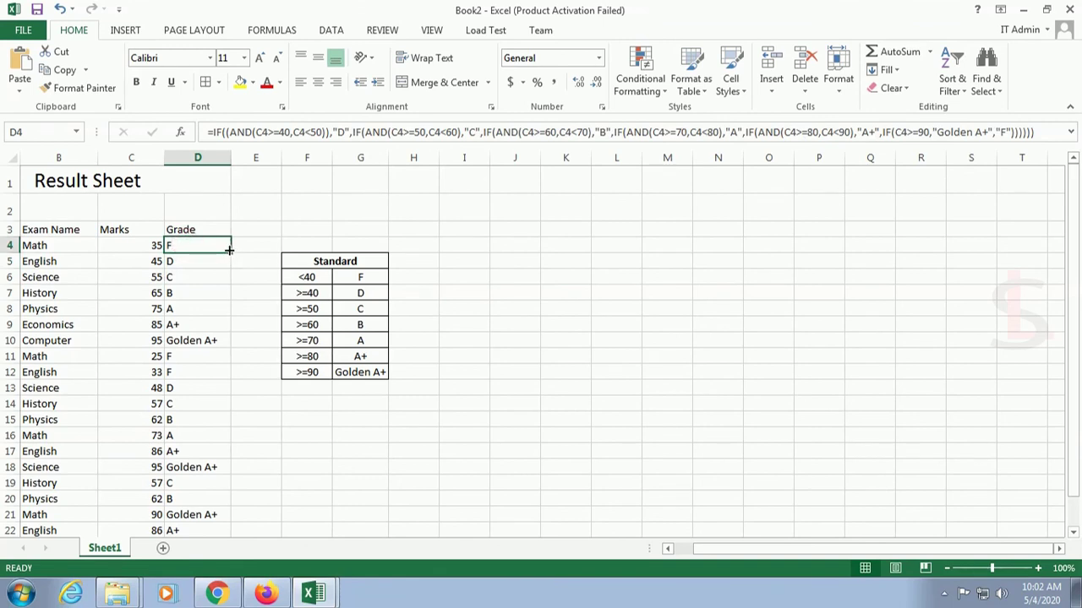
pyautogui.moveTo(229, 250); pyautogui.dragTo(233, 356)
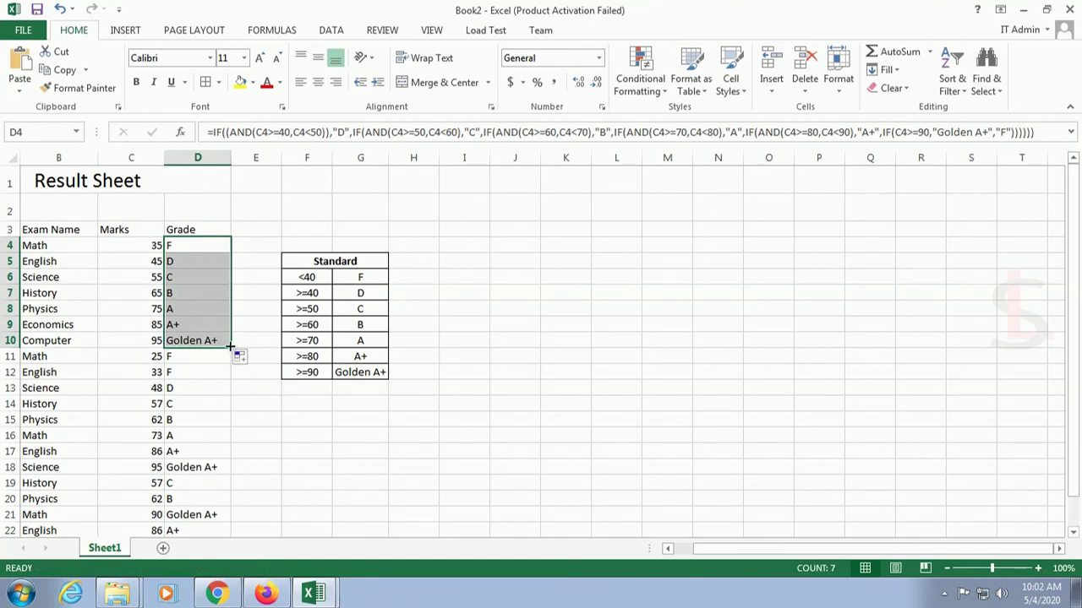
pyautogui.moveTo(230, 347); pyautogui.dragTo(250, 485)
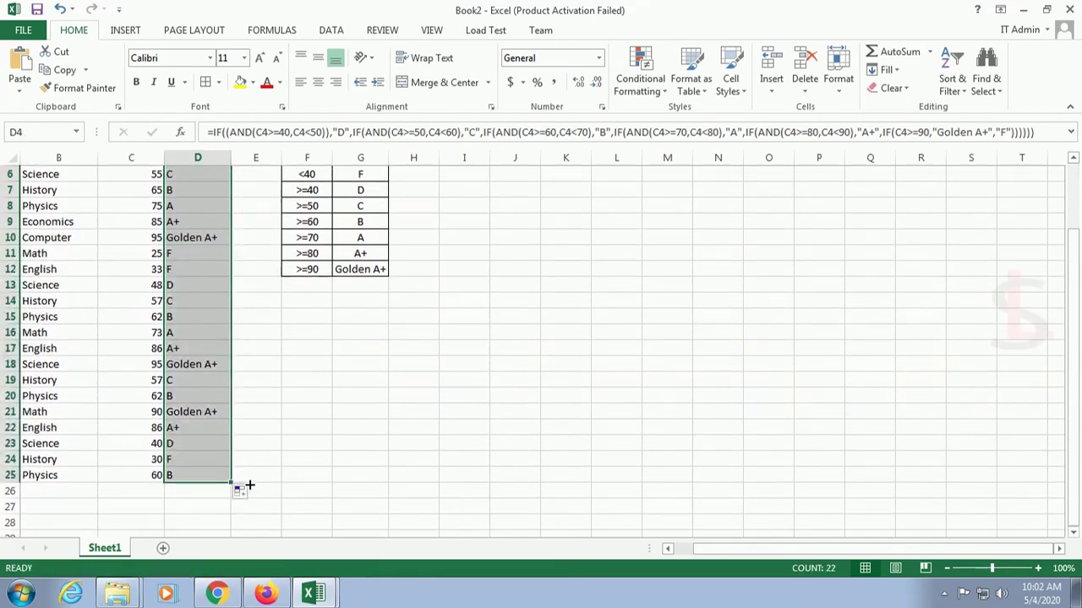